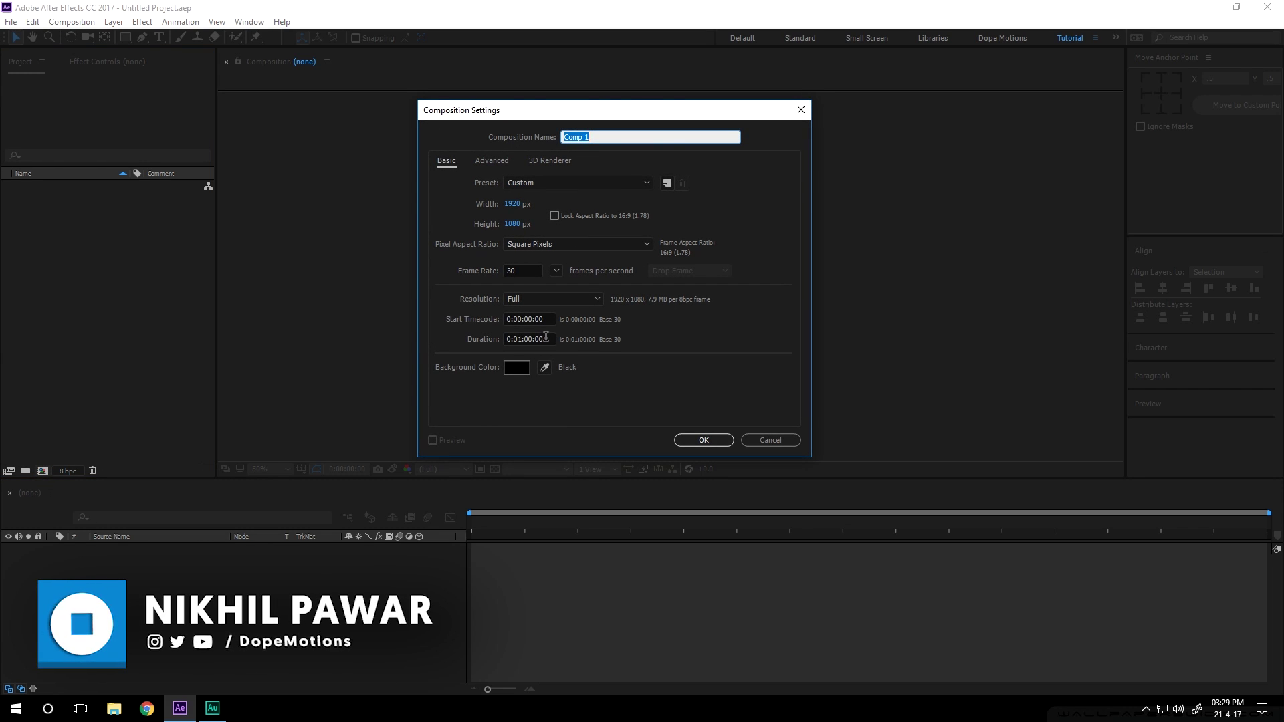
Step: Create a composition named Main with a duration of 10 seconds
left_click(517, 339)
type("10:00")
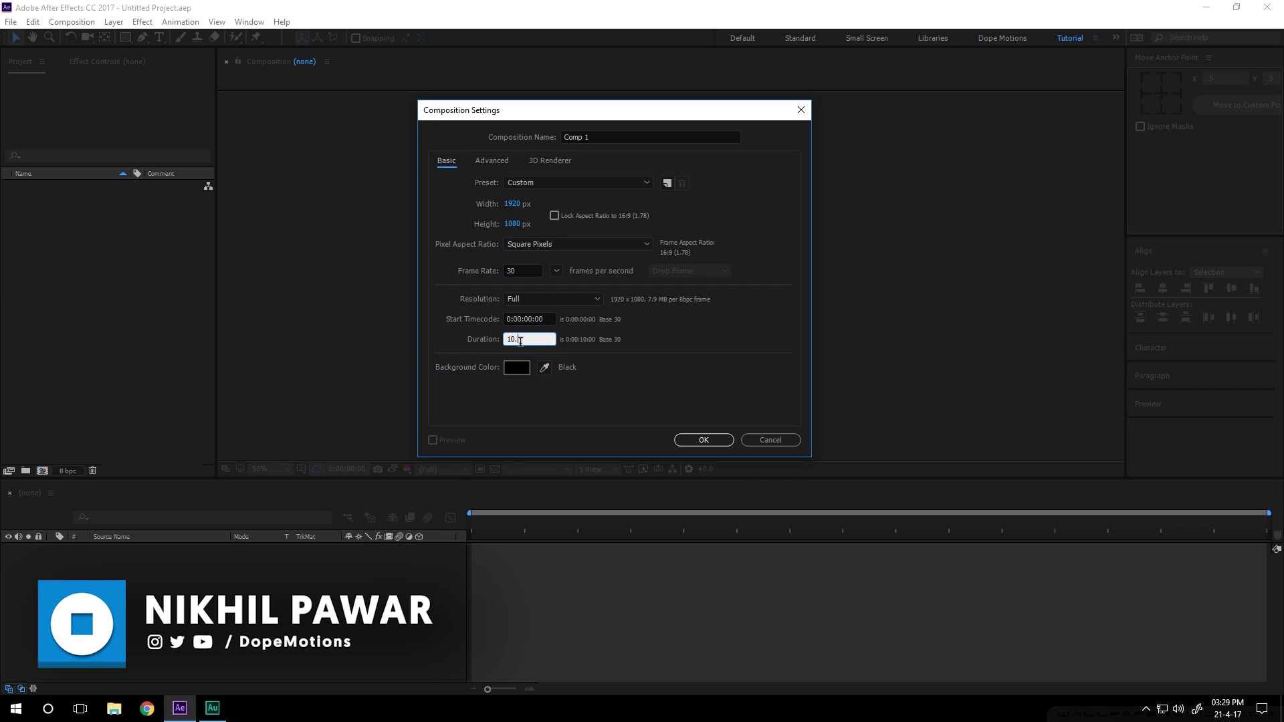
key("Tab")
type("Main")
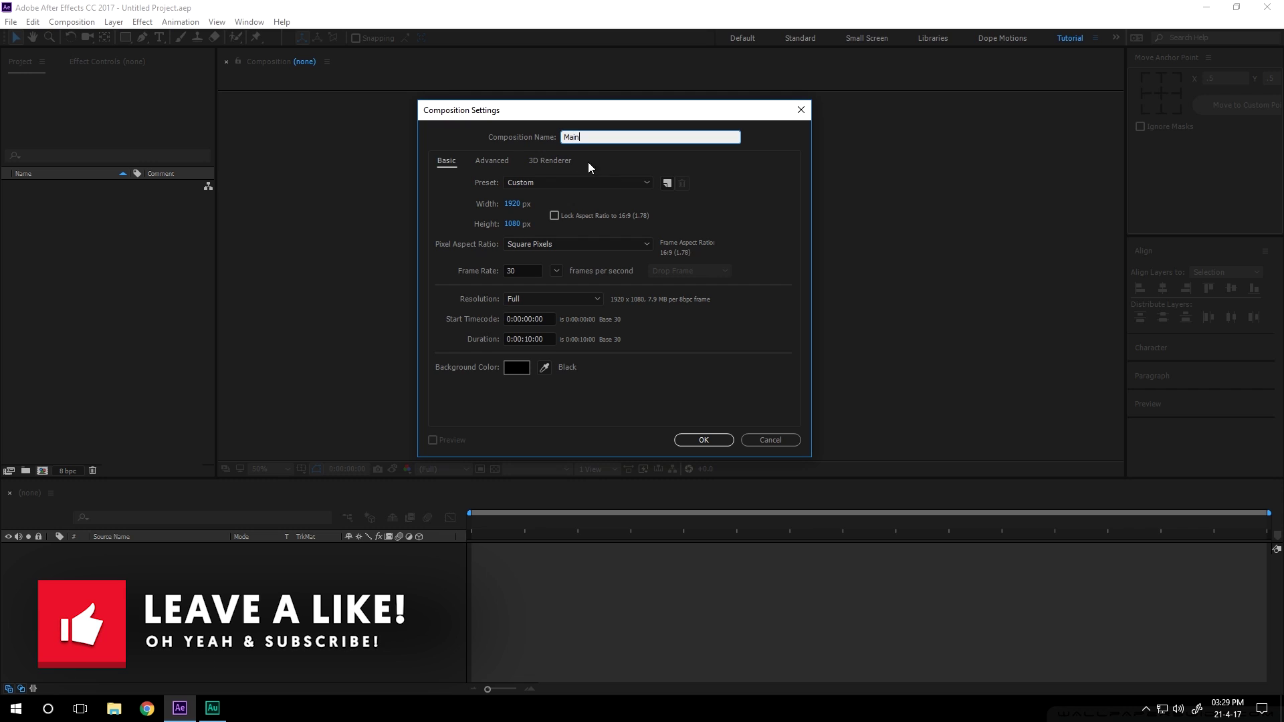
left_click(706, 440)
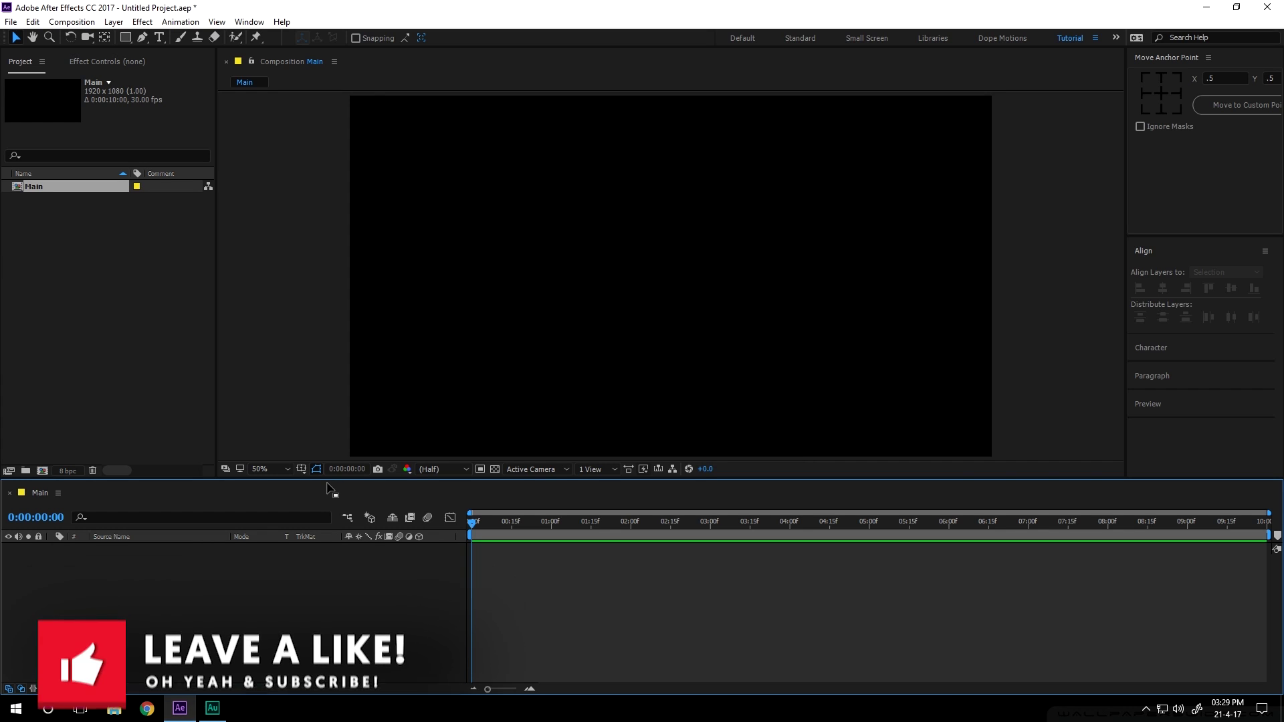
Step: Create a second composition named Animation, 500 px wide and 500 px high
left_click_drag(323, 479, 322, 511)
left_click(136, 418)
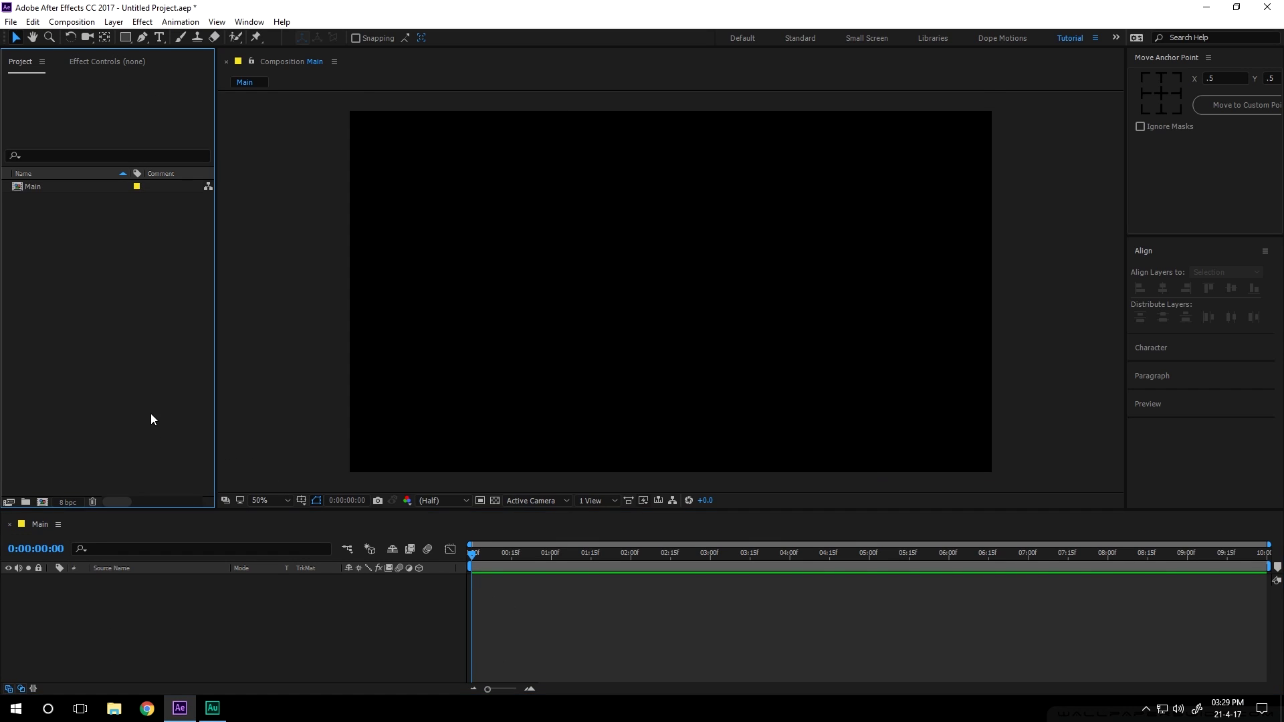
left_click(41, 502)
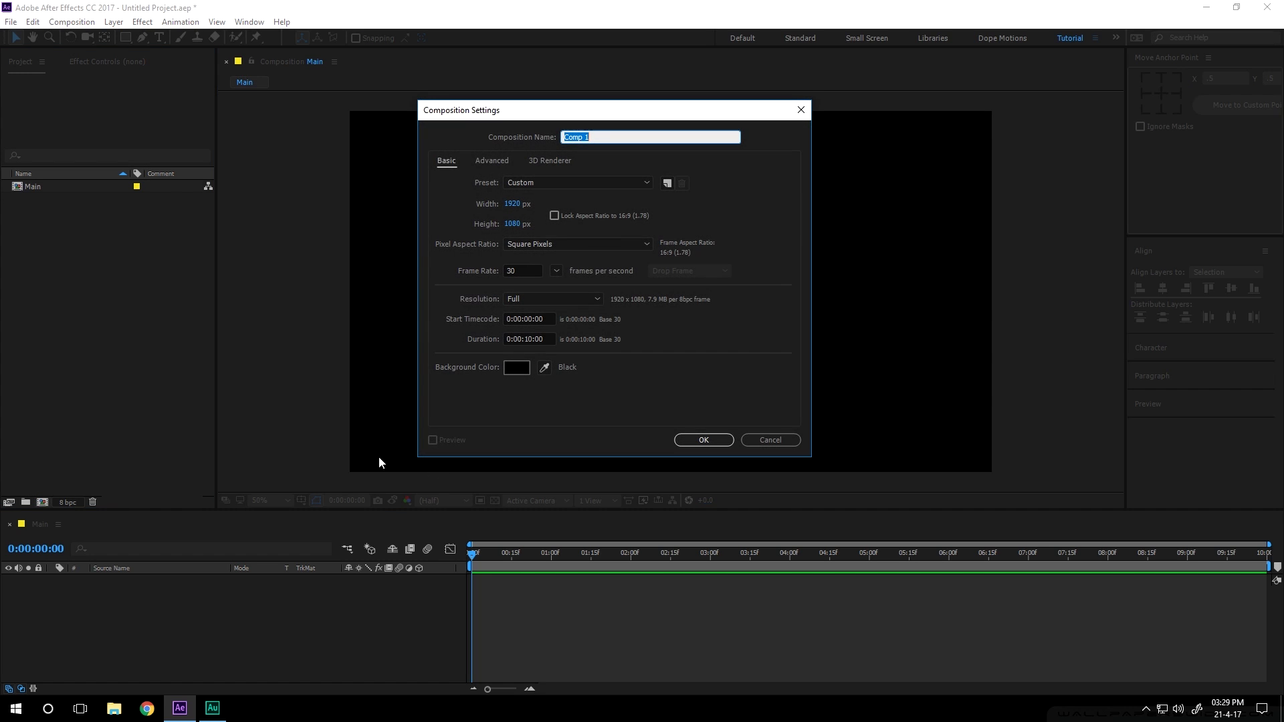
left_click(512, 205)
type("500")
left_click(511, 225)
type("500")
left_click(716, 195)
left_click(608, 137)
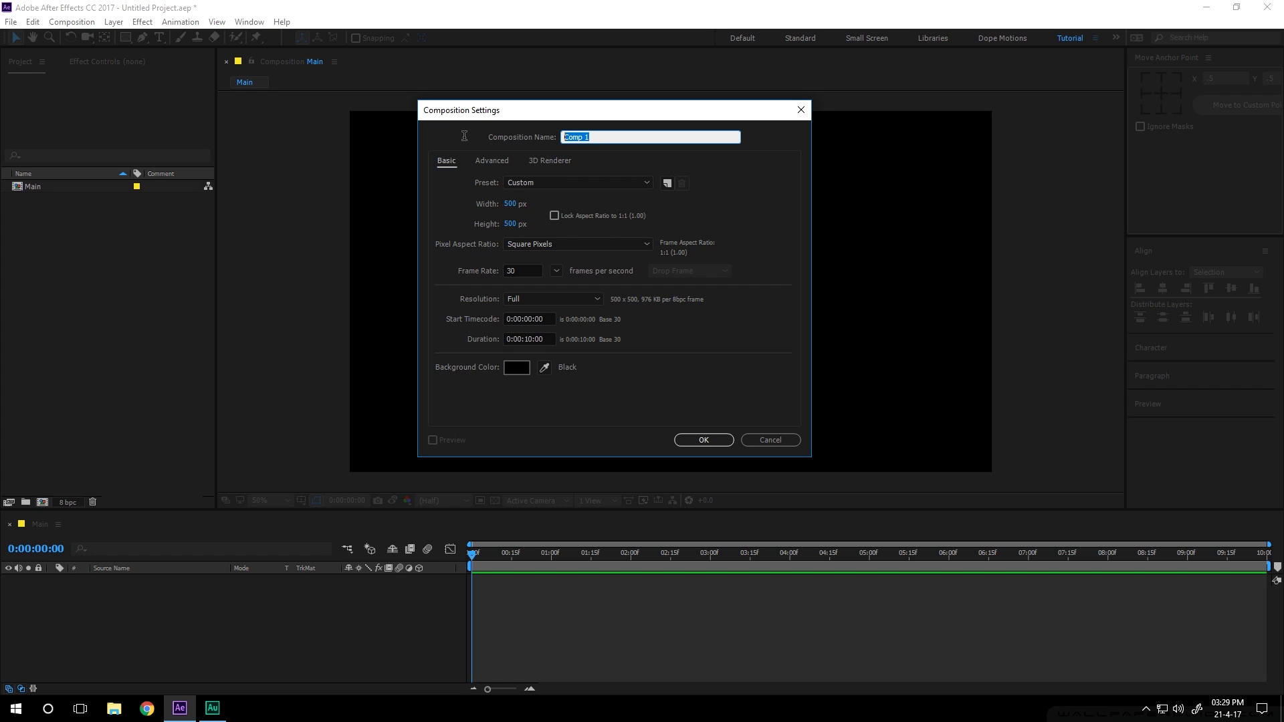
type("Animation")
left_click(703, 439)
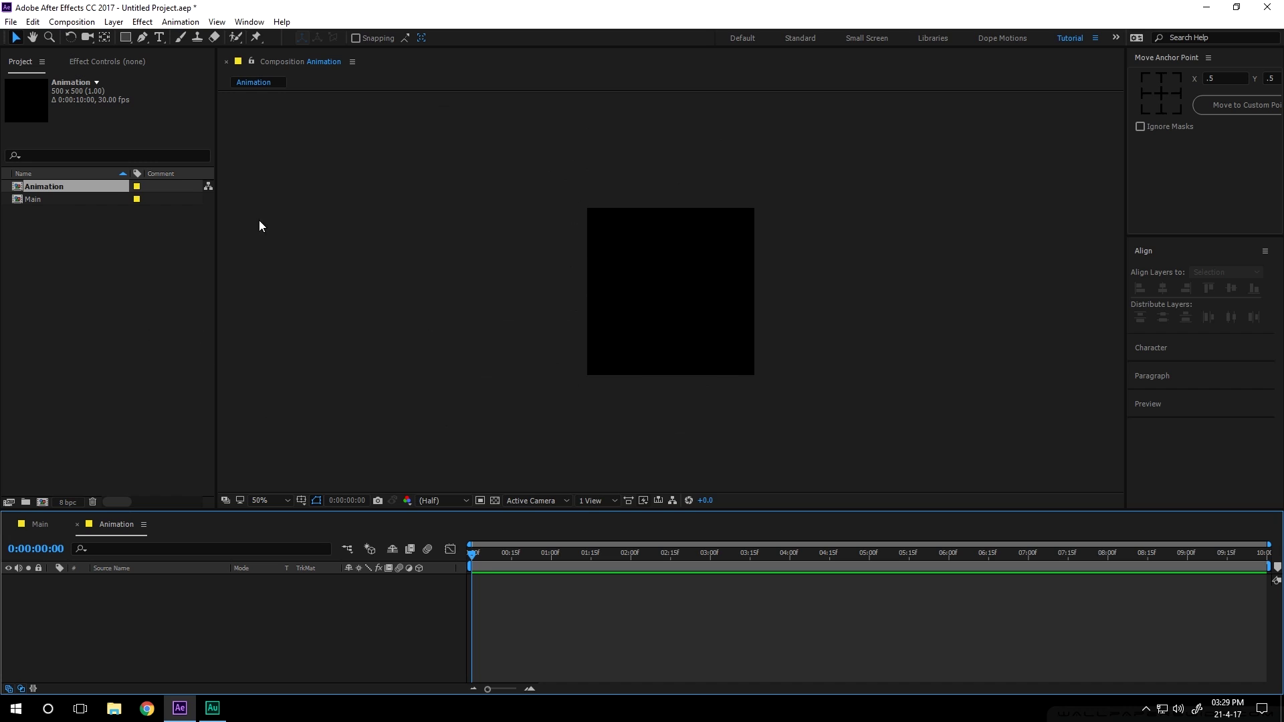
Step: Add a rectangle shape layer filling the Animation composition and convert its rectangle path to a Bezier path
double_click(125, 38)
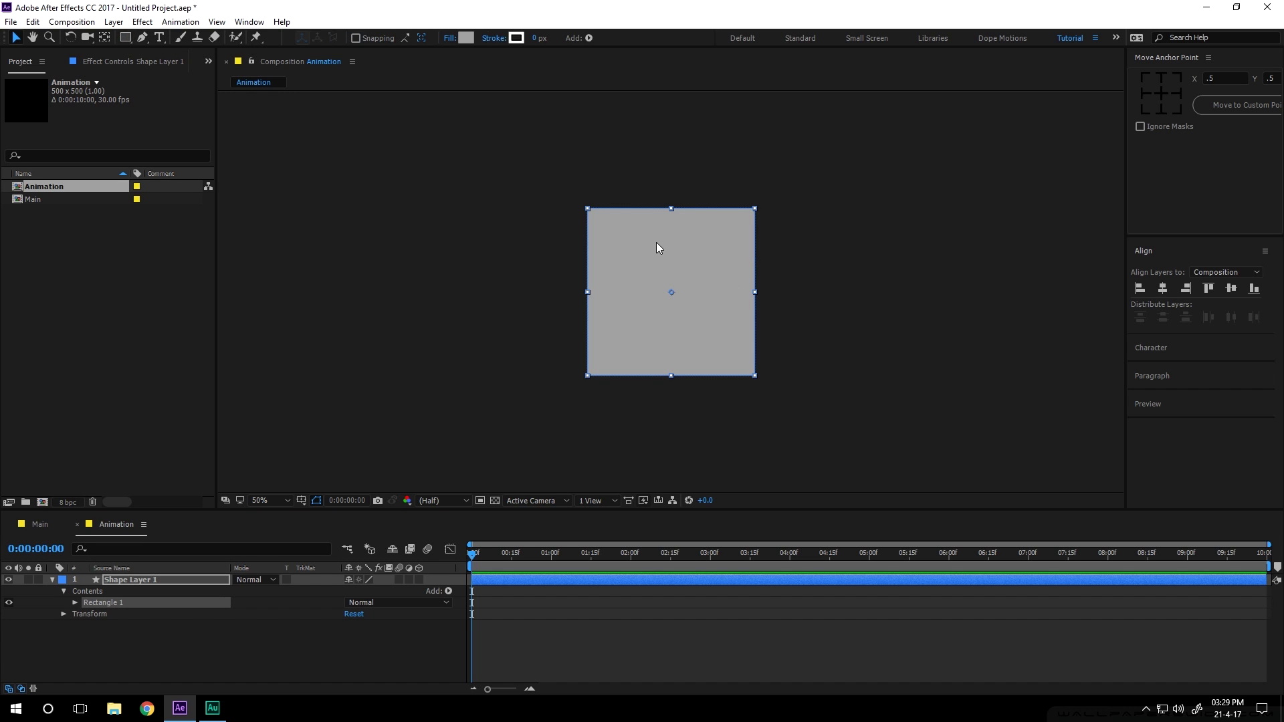
left_click(76, 603)
left_click(87, 613)
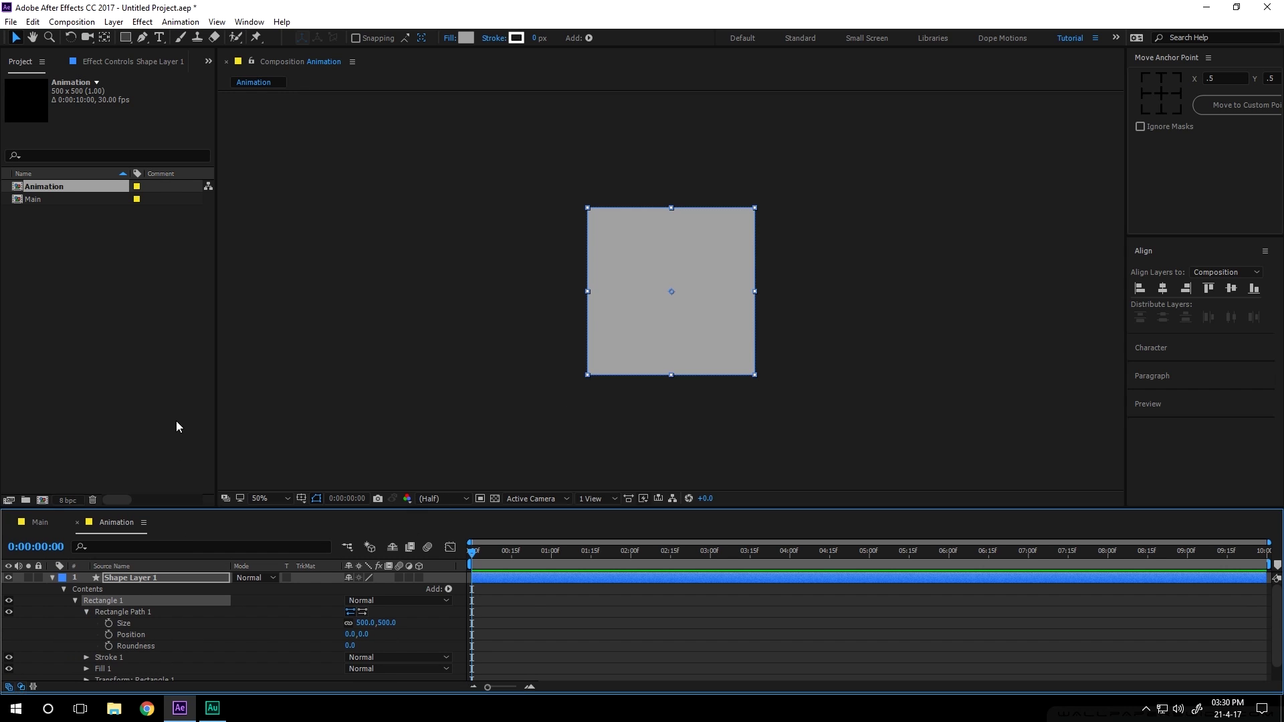
left_click_drag(187, 508, 190, 400)
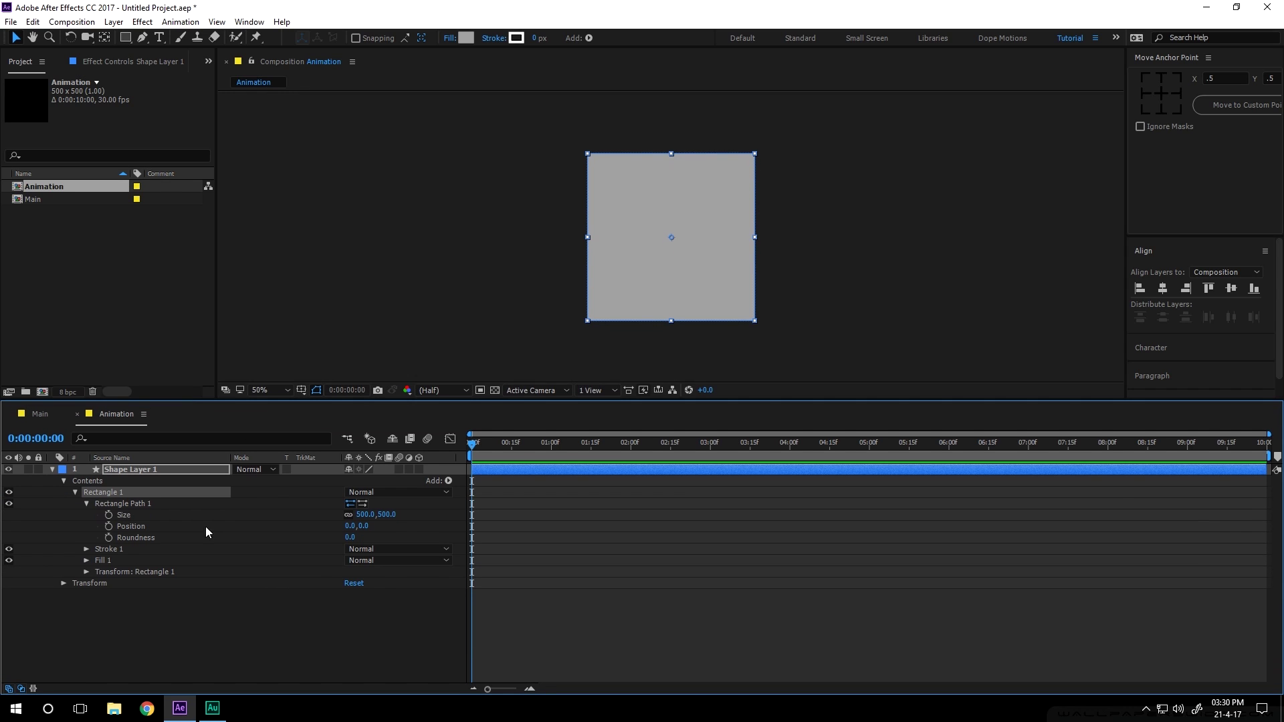
left_click(138, 504)
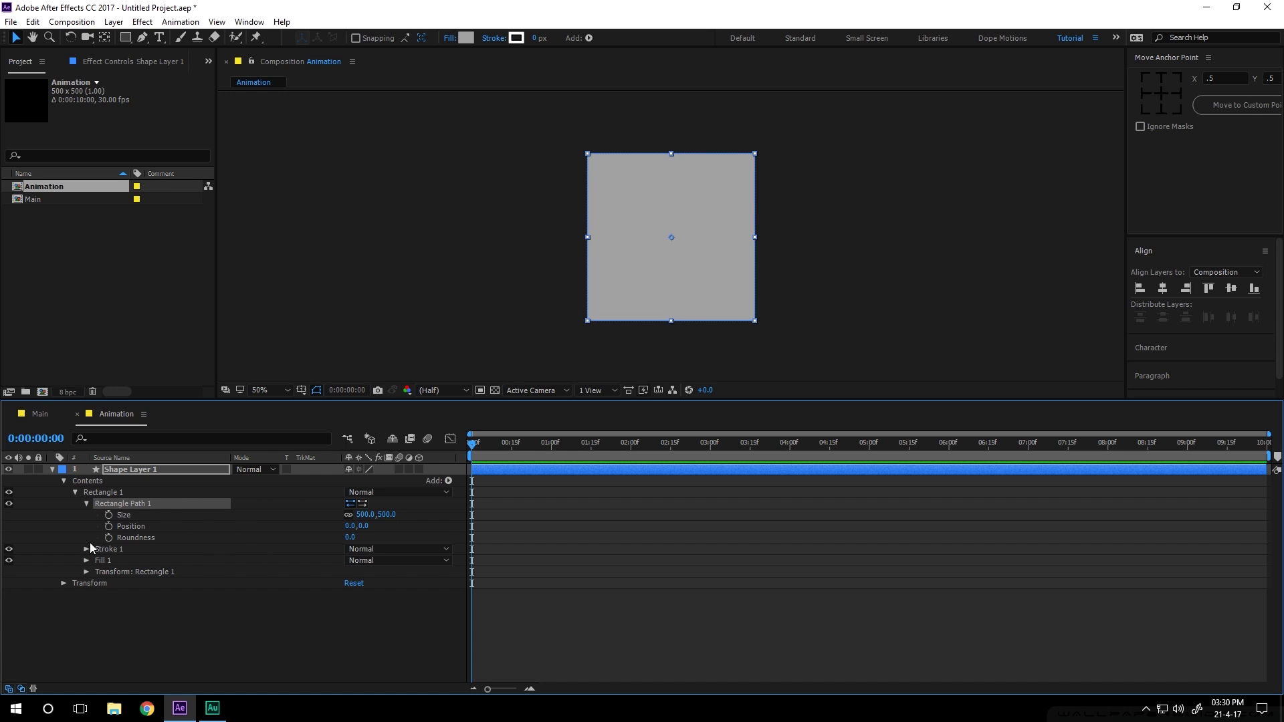
right_click(150, 505)
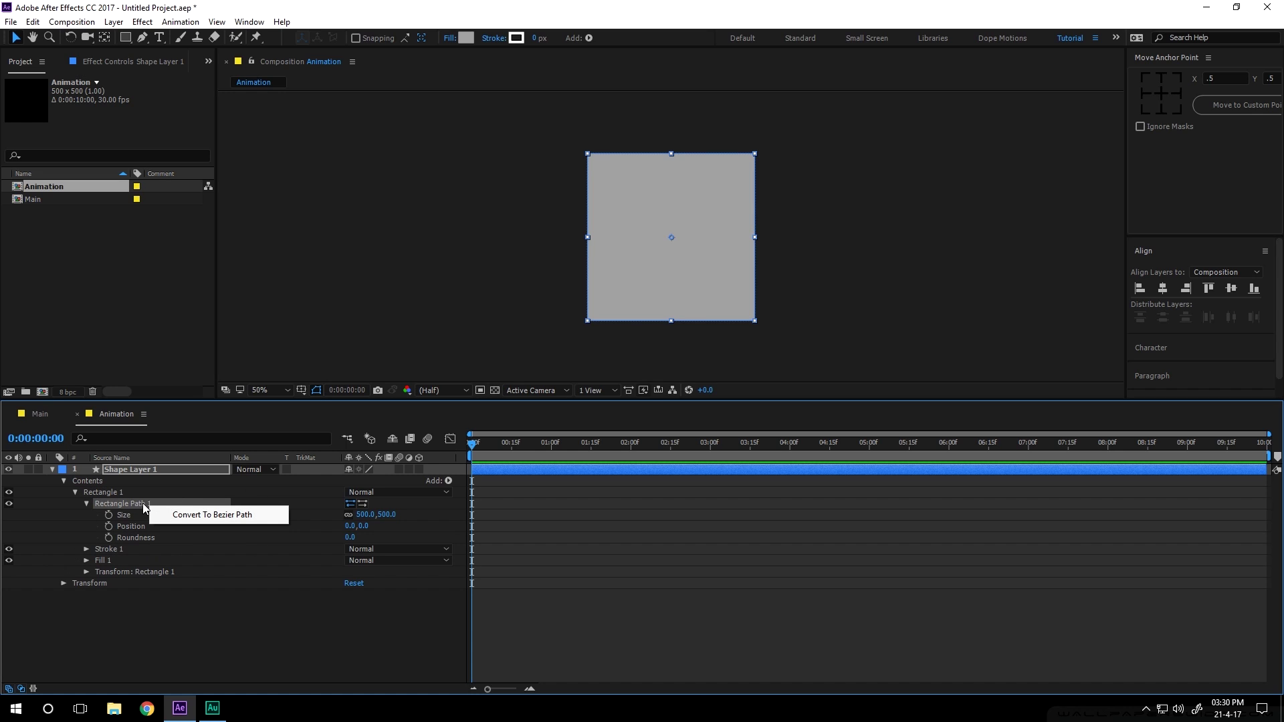
left_click(224, 517)
left_click(138, 576)
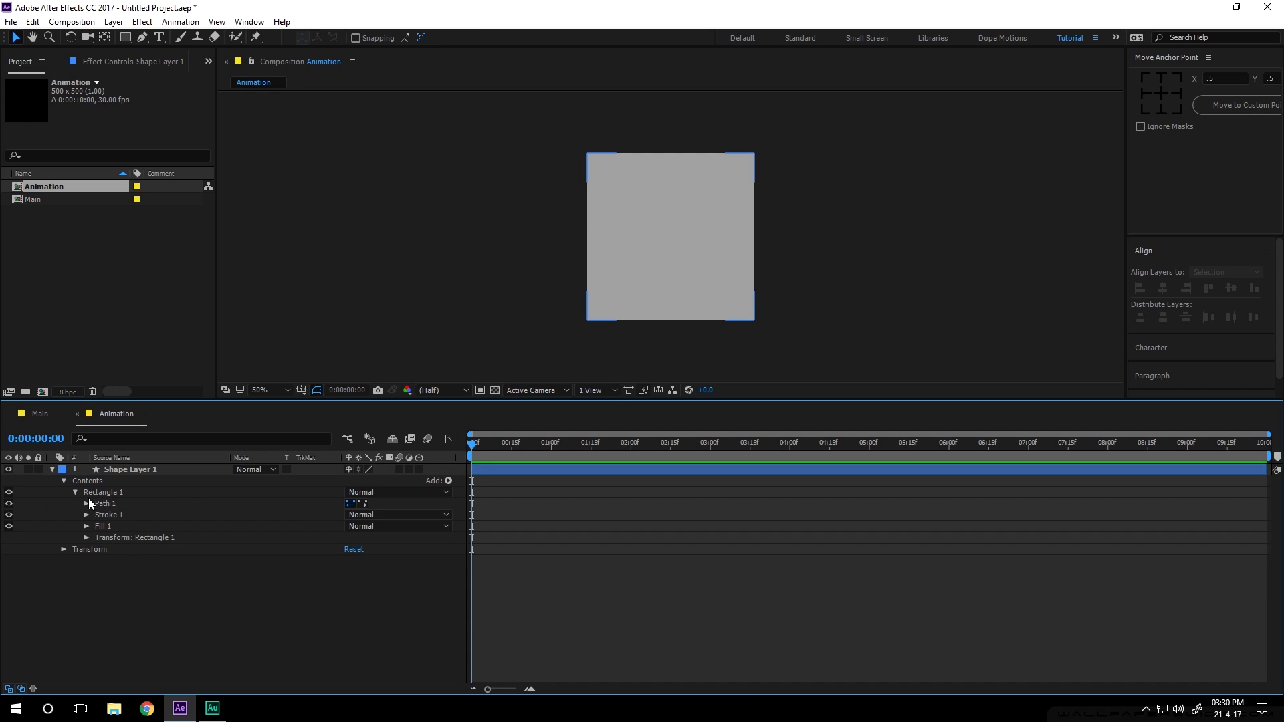
Step: Delete the lower-right vertex of the square's path to leave a triangle in the upper-left half
left_click(87, 503)
left_click(122, 515)
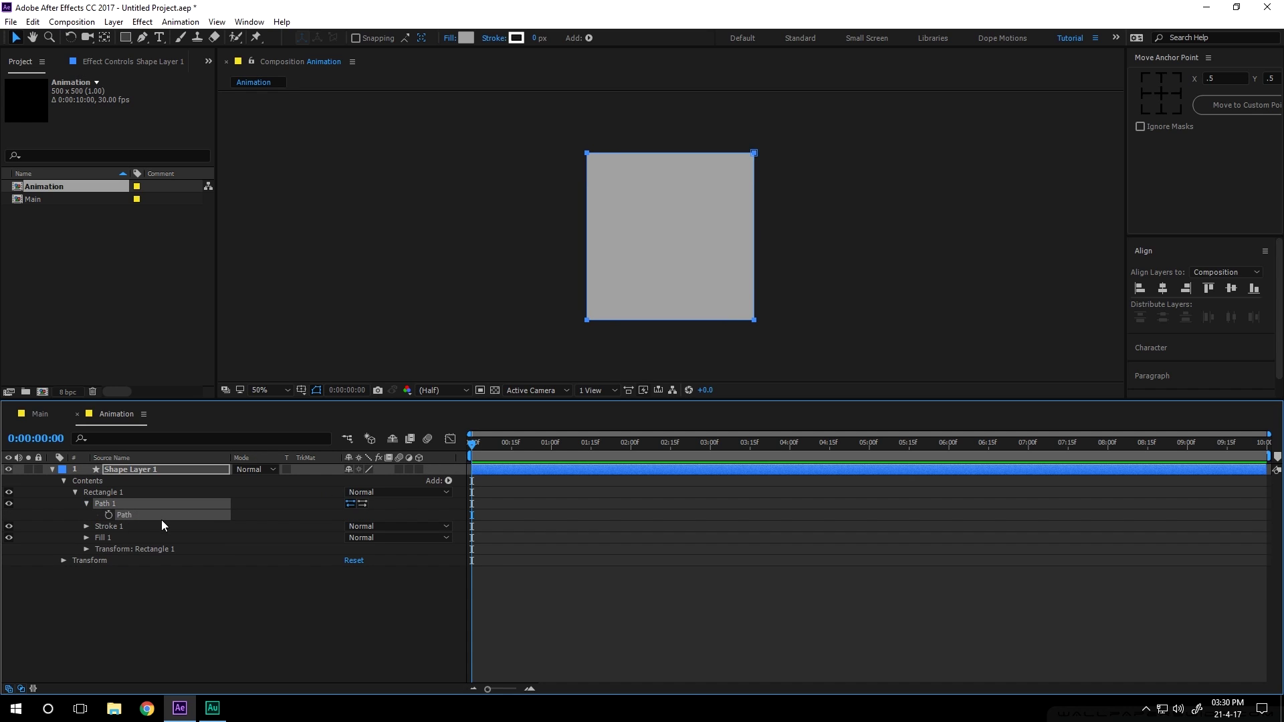
left_click_drag(782, 297, 646, 211)
key("Delete")
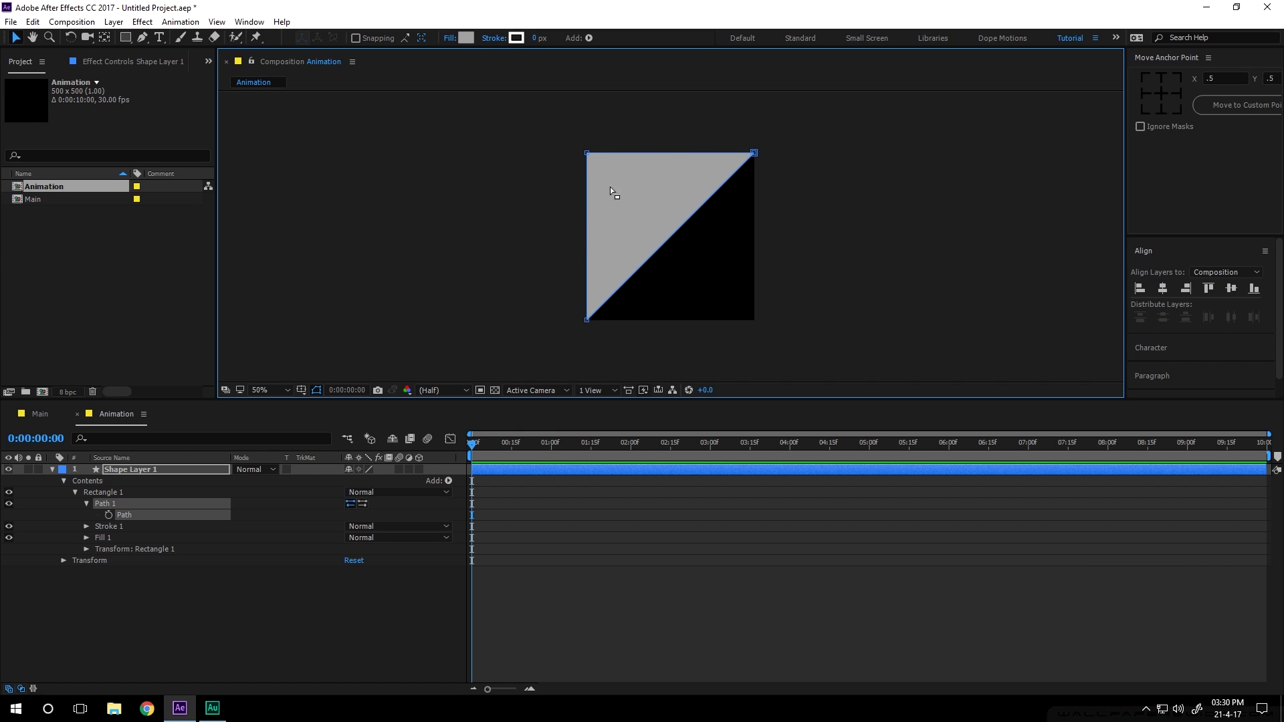
Step: Collapse the shape layer's properties and rename the layer 01
left_click(49, 470)
left_click(134, 472)
key("Return")
type("01")
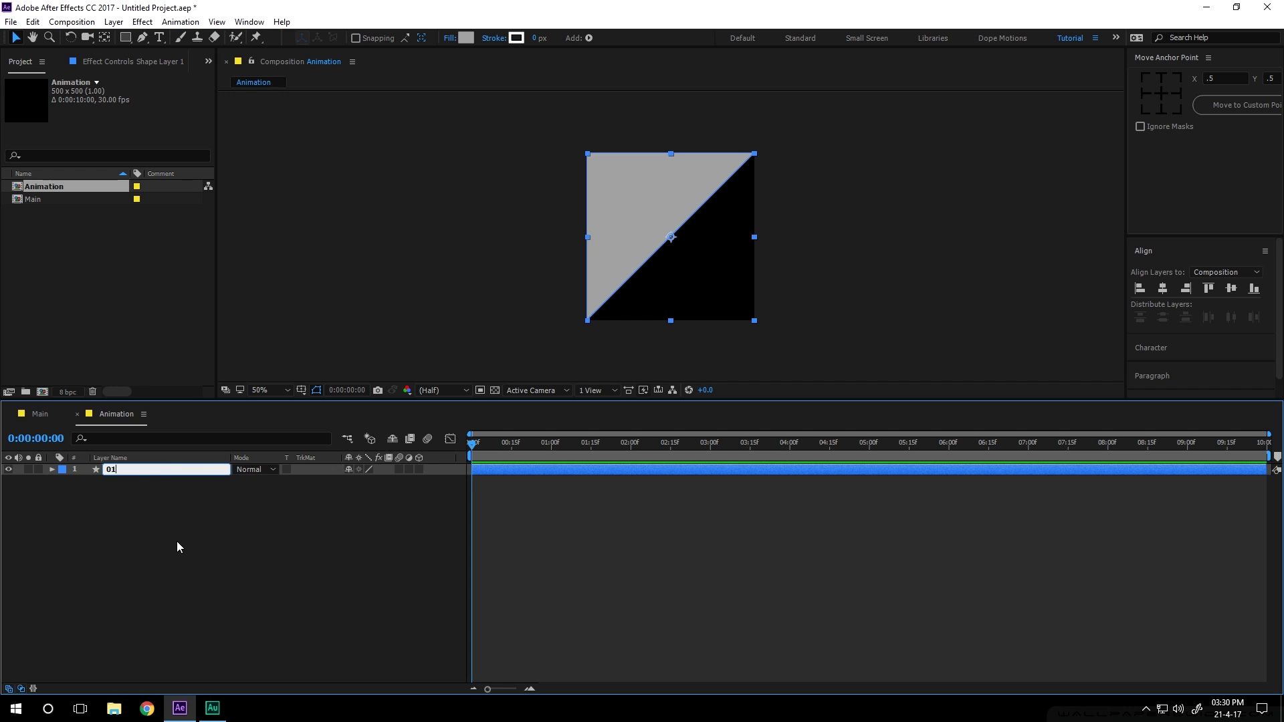
left_click(177, 545)
Step: Add a Position keyframe to layer 01 at 20 frames
key("=")
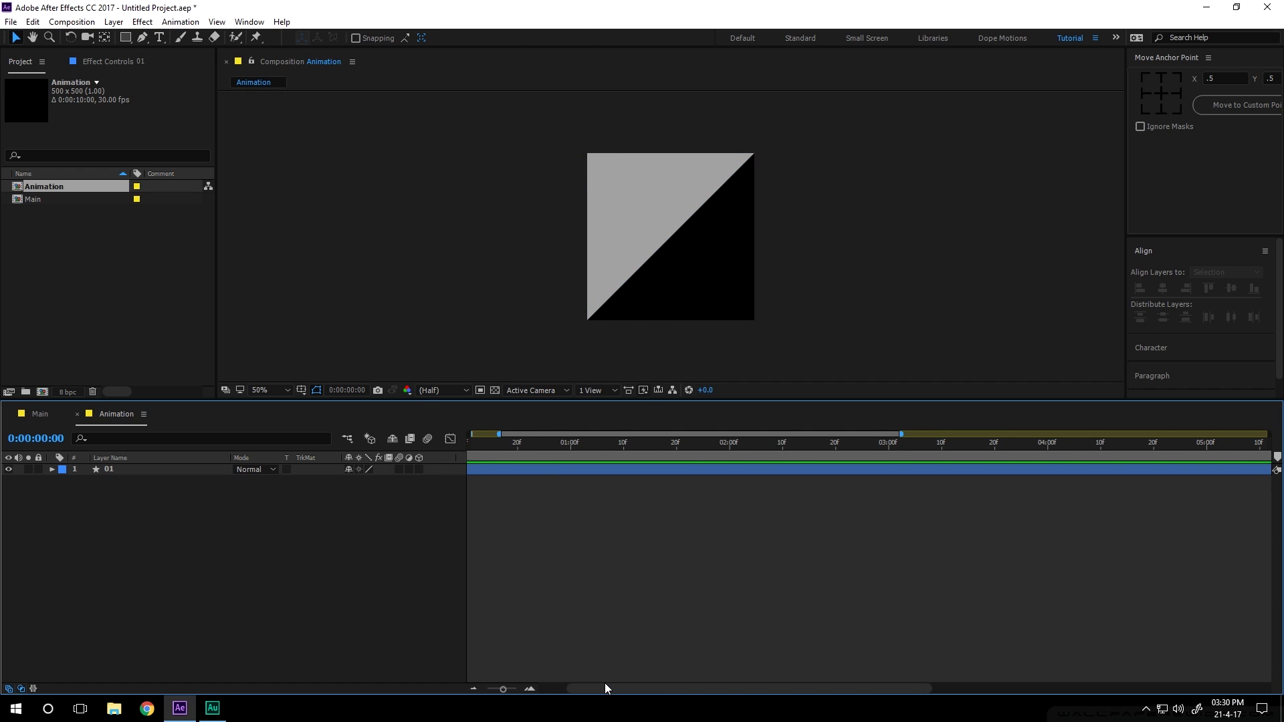
left_click_drag(605, 687, 535, 688)
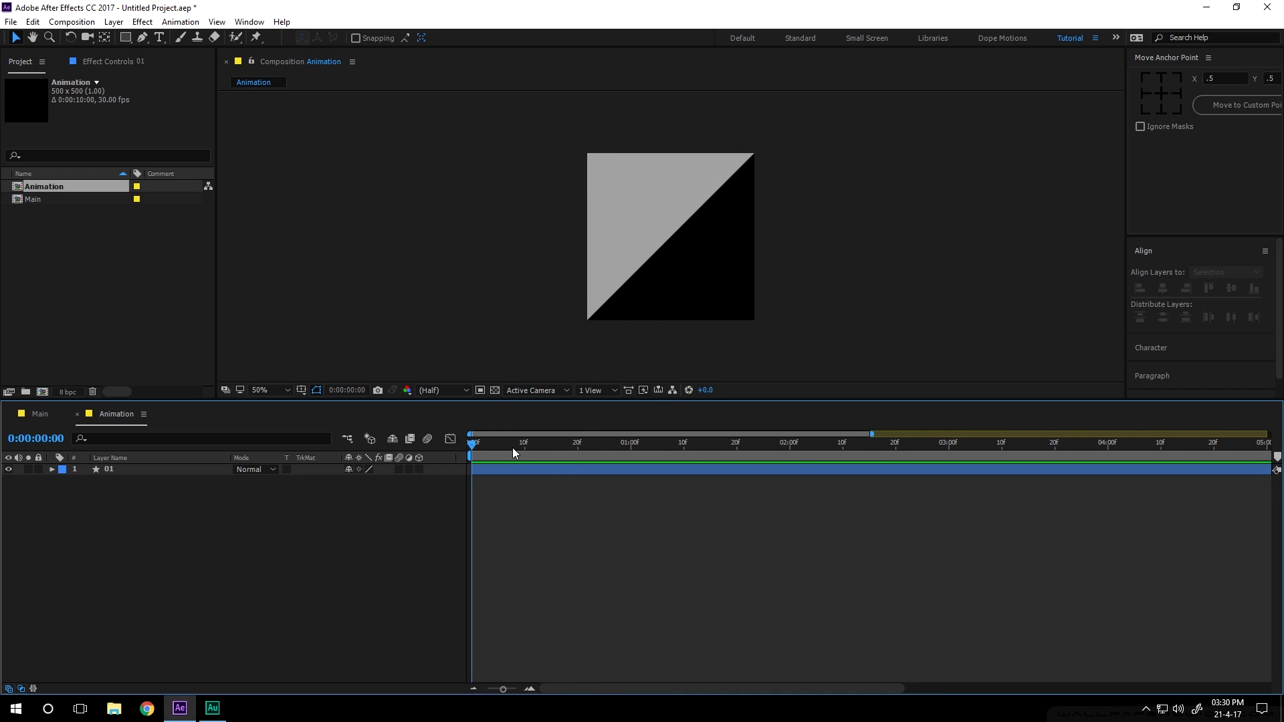
mouse_move(583, 444)
left_mouse_down()
mouse_move(595, 456)
mouse_move(579, 456)
left_mouse_up()
left_click(107, 472)
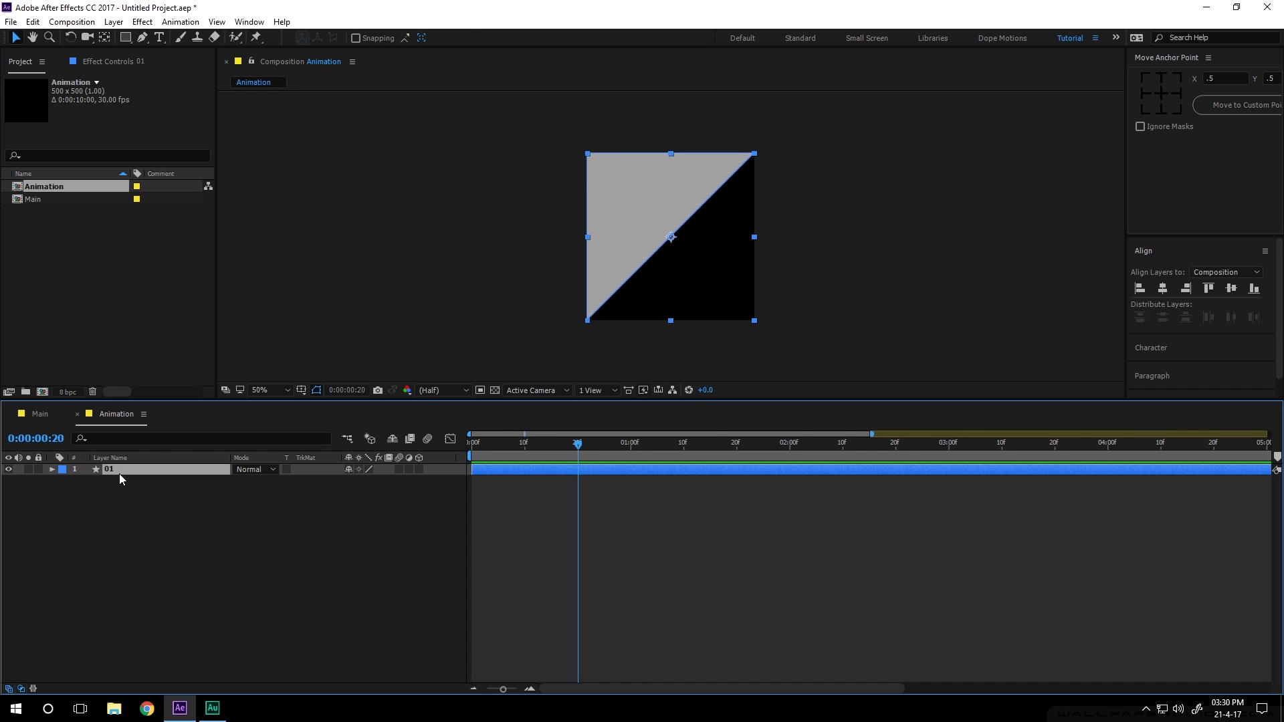
key("p")
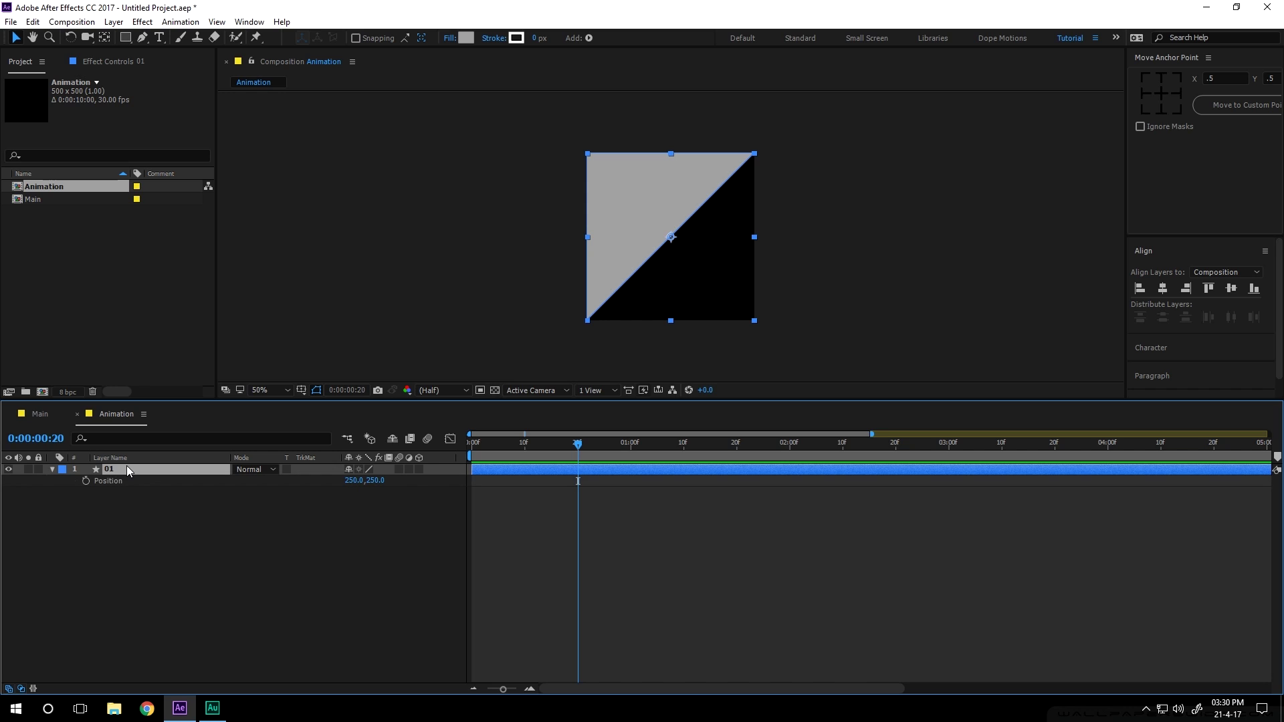
left_click(85, 480)
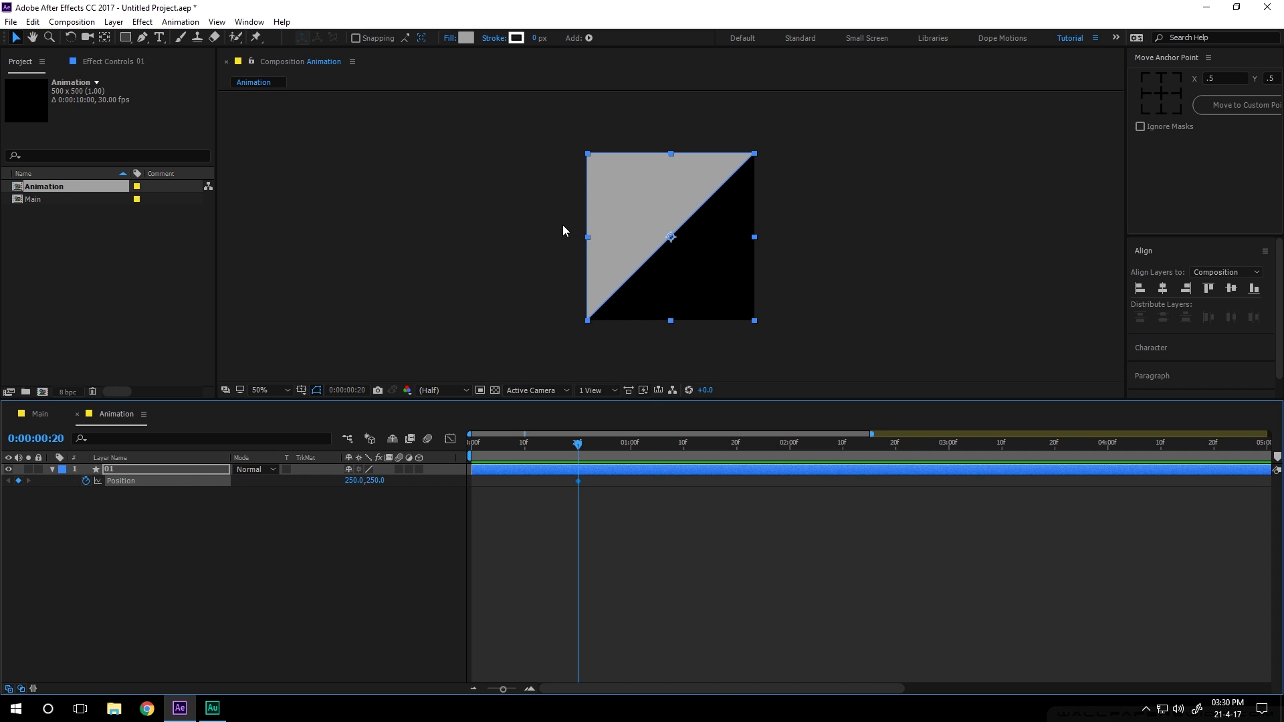
Step: At frame 0, move the triangle diagonally up and left off the canvas to a Position of about -256, -258
left_click_drag(573, 449, 454, 452)
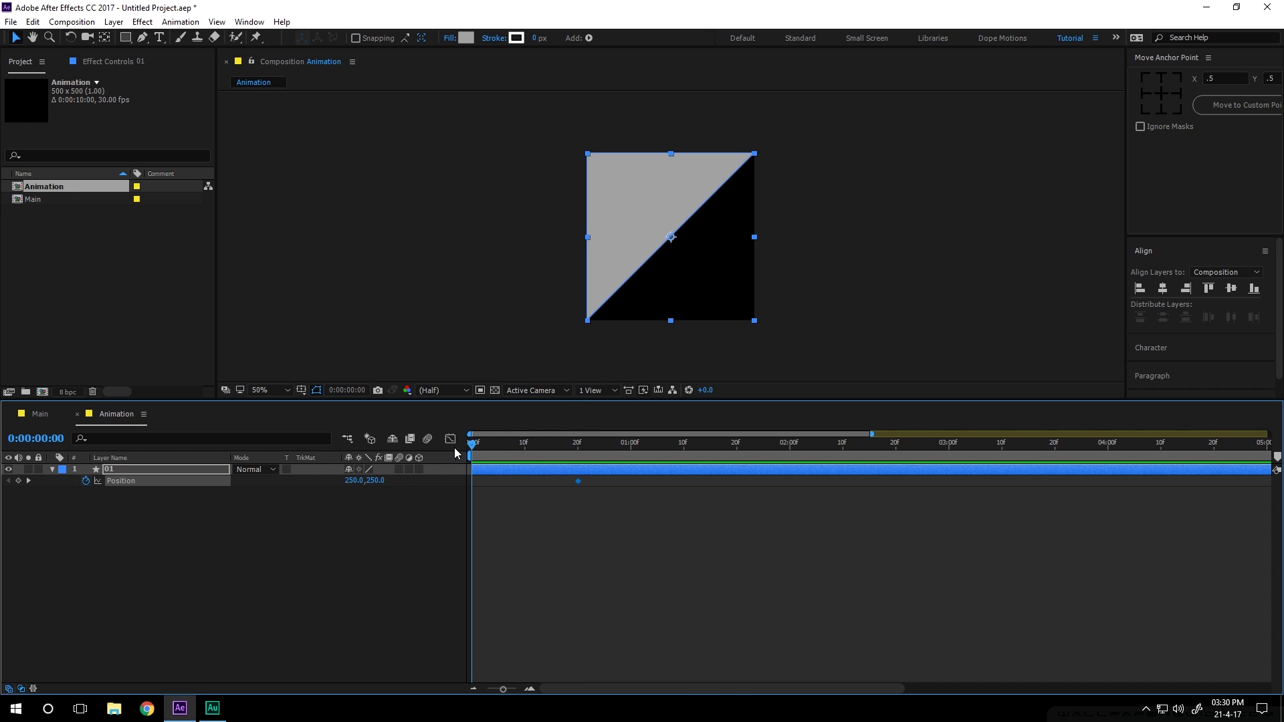
left_click_drag(623, 244, 461, 247)
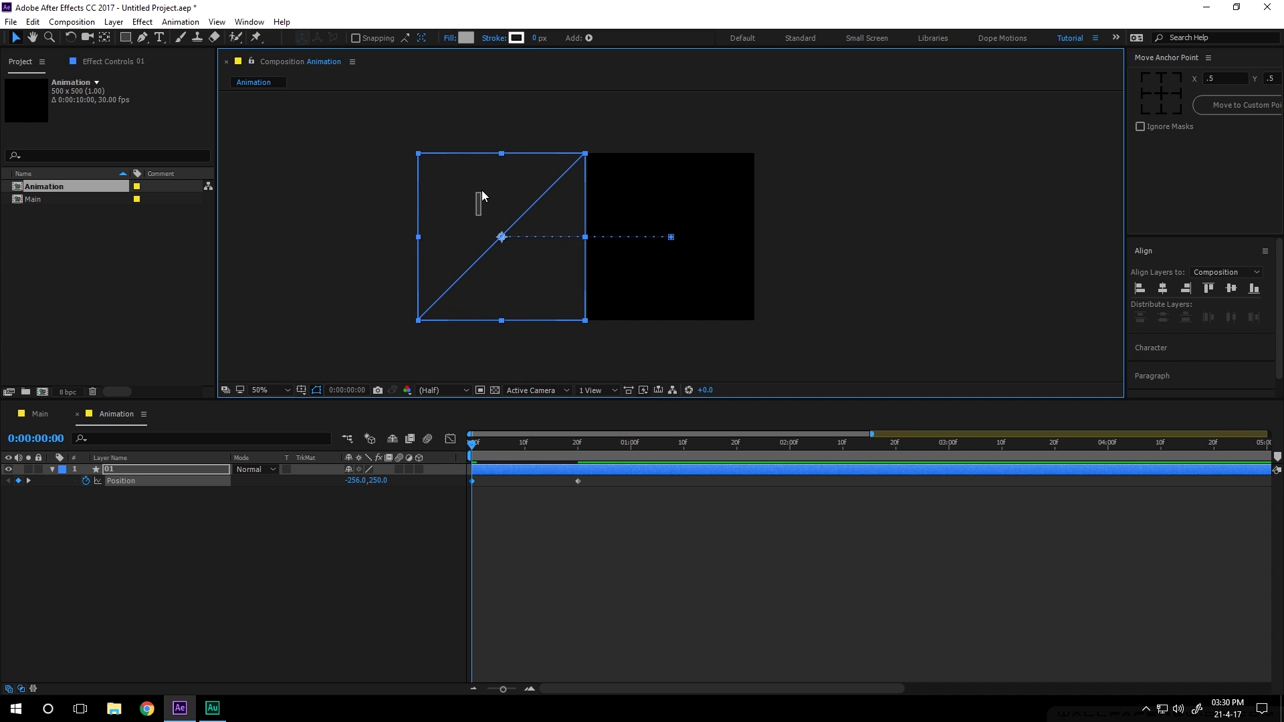
left_click_drag(494, 224, 504, 56)
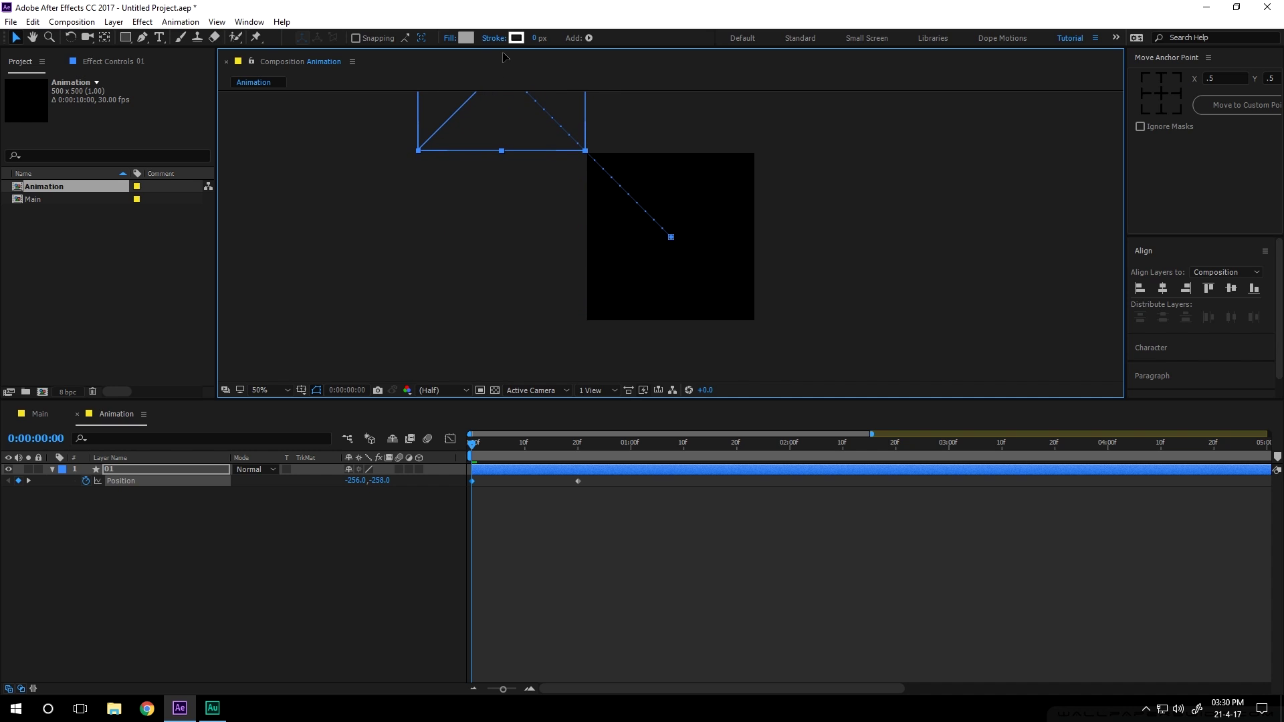
left_click_drag(616, 209, 609, 248)
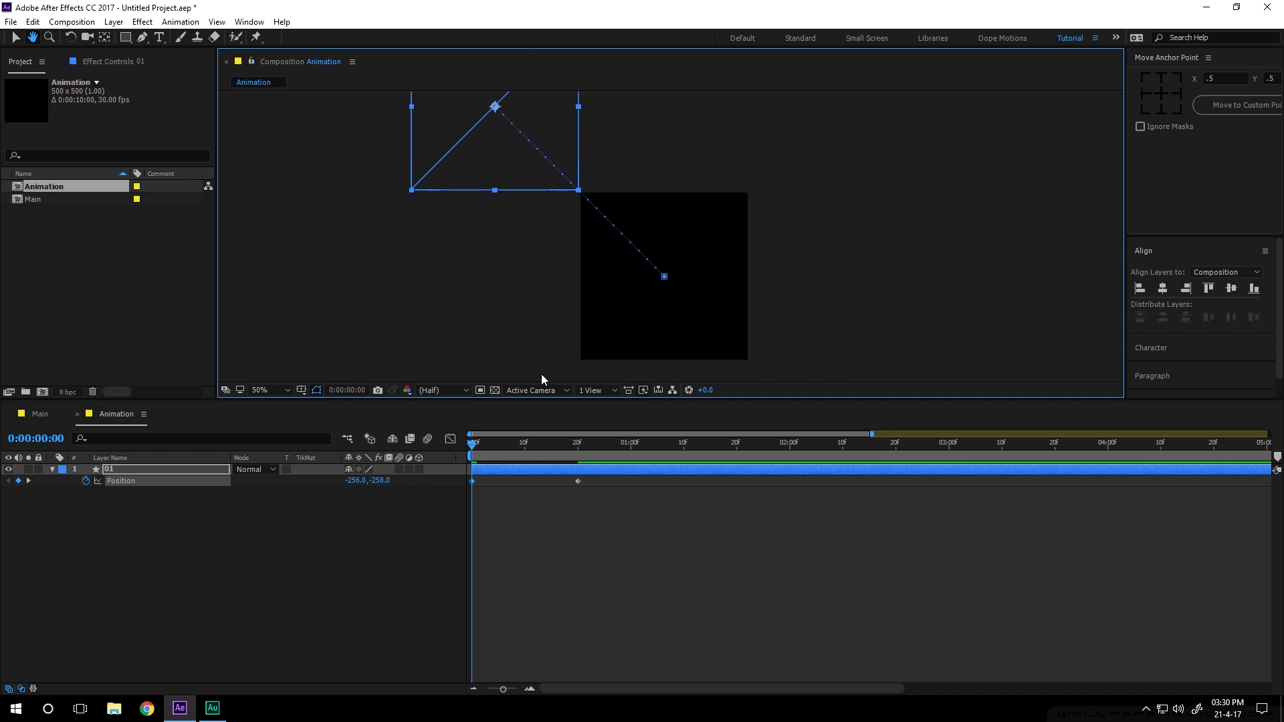
Step: Shift the triangle's frame 0 Position diagonally closer to the canvas, to about -4, -10
mouse_move(475, 446)
left_mouse_down()
mouse_move(584, 480)
mouse_move(474, 468)
mouse_move(546, 491)
mouse_move(472, 457)
left_mouse_up()
left_click_drag(485, 138, 568, 217)
left_click(561, 539)
Step: Apply Easy Ease to both Position keyframes, pull their speed graph handles inward for a sharp central peak, and preview the motion
mouse_move(472, 443)
left_mouse_down()
mouse_move(591, 464)
mouse_move(480, 452)
mouse_move(589, 472)
mouse_move(467, 468)
left_mouse_up()
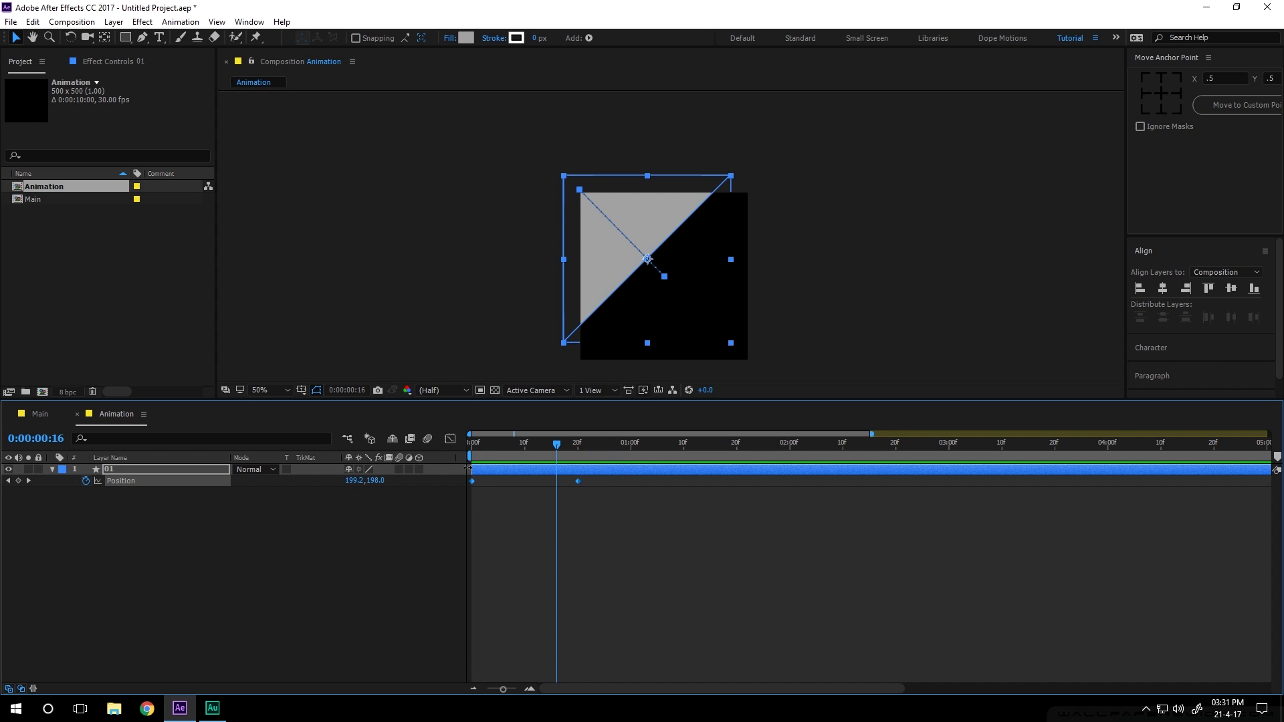
key("F9")
left_click(450, 439)
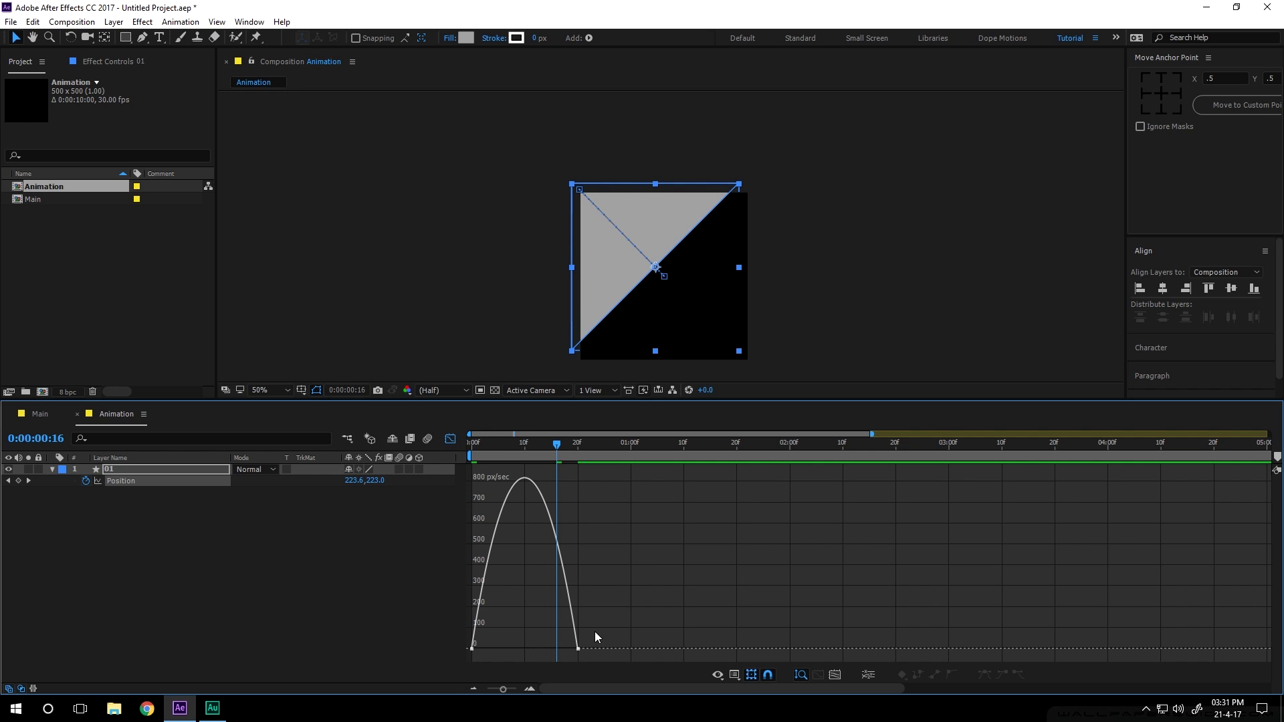
left_click_drag(559, 661, 515, 652)
left_click_drag(557, 443, 412, 447)
key("space")
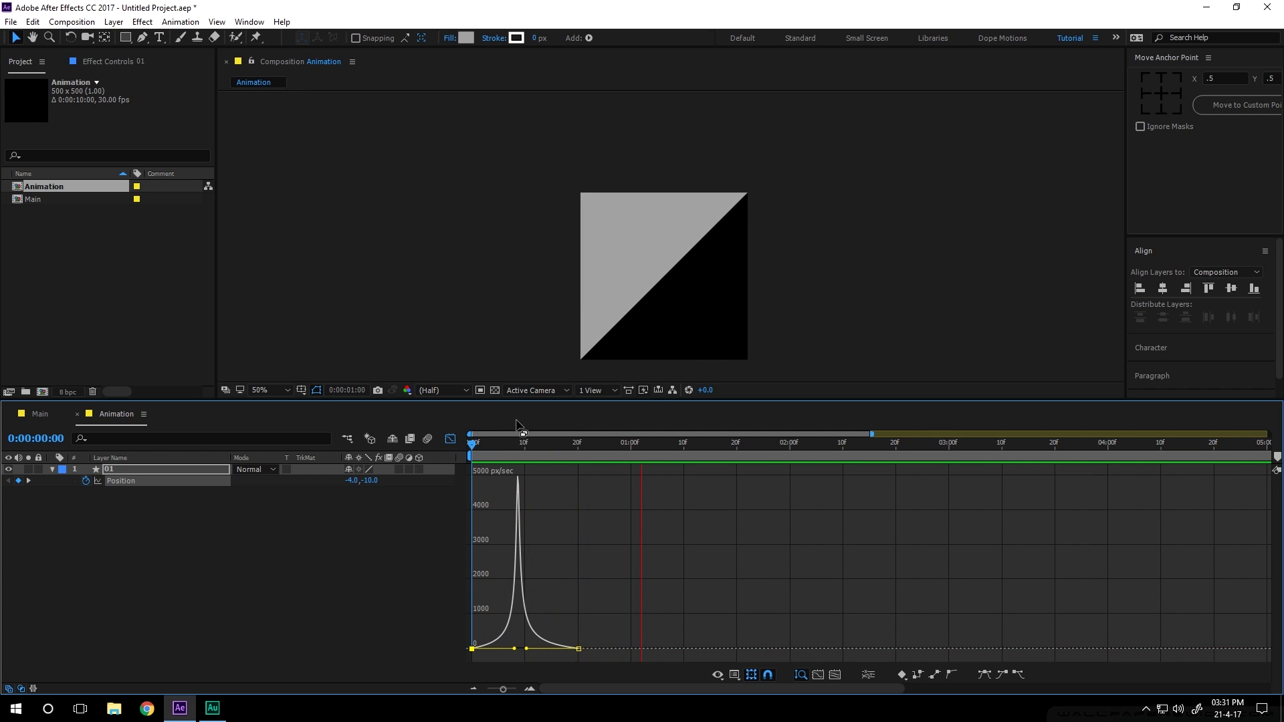
key("space")
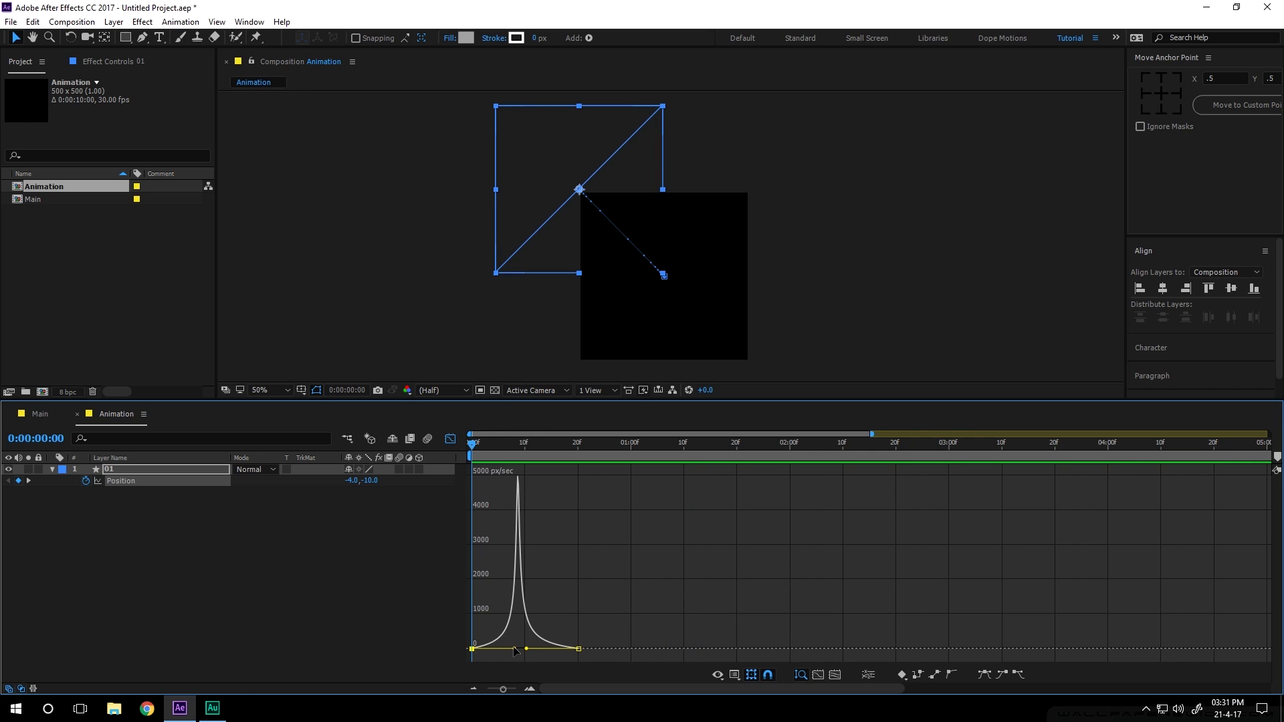
Step: Pull the first keyframe's speed handle back toward frame 0 for an early peak, preview the motion and close the graph
left_click_drag(512, 652, 483, 650)
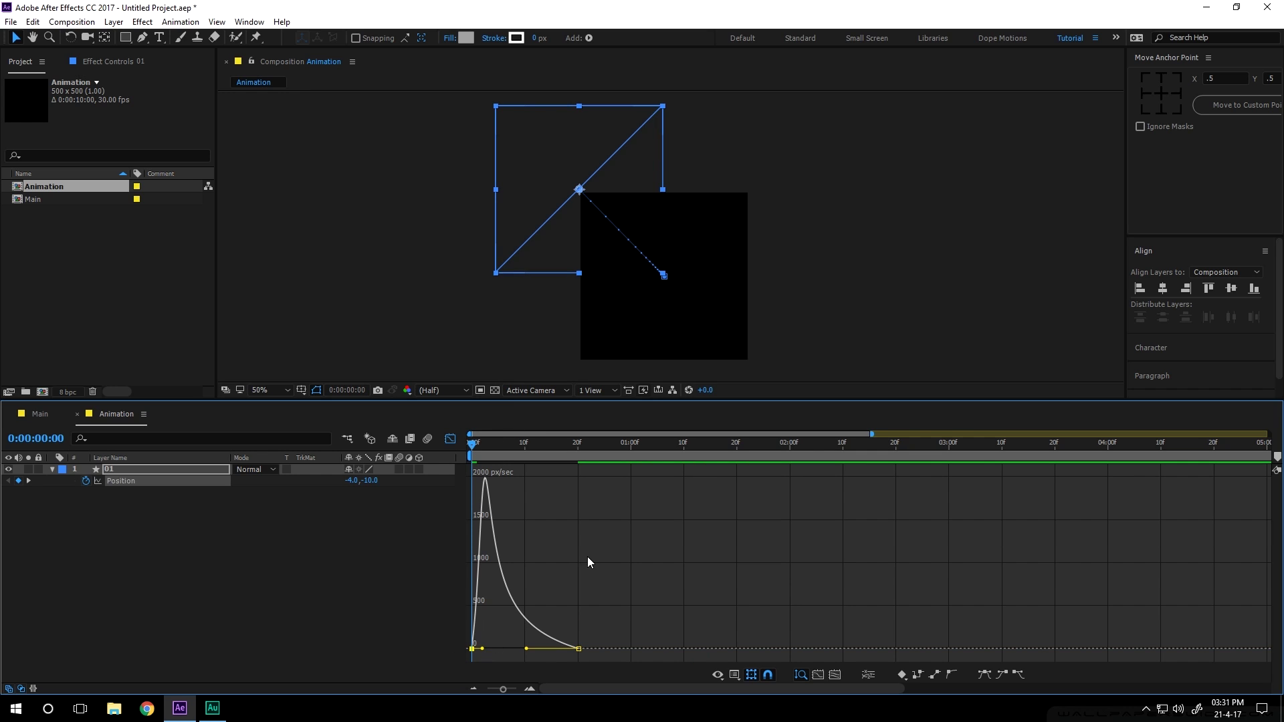
key("space")
key("space")
key("space")
key("space")
key("p")
left_click(450, 439)
Step: Set the fill color of layer 01's triangle to white and check it near 19 frames
left_click(190, 468)
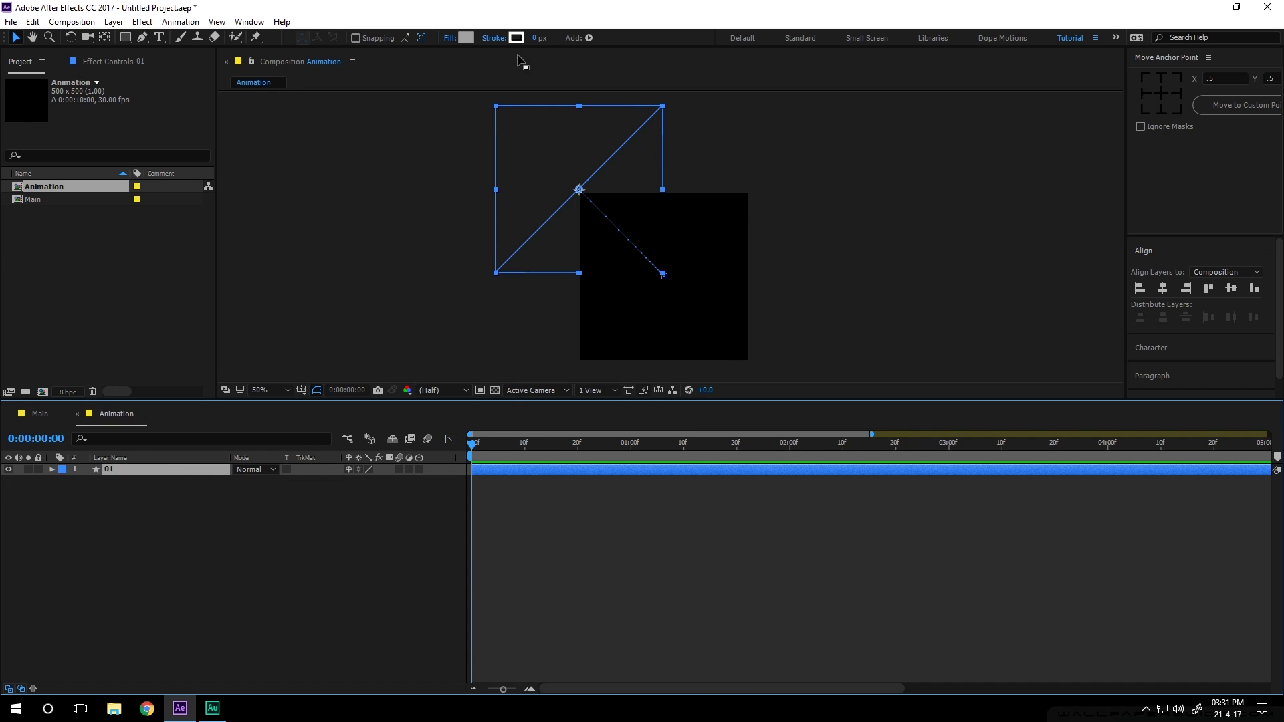
left_click(465, 38)
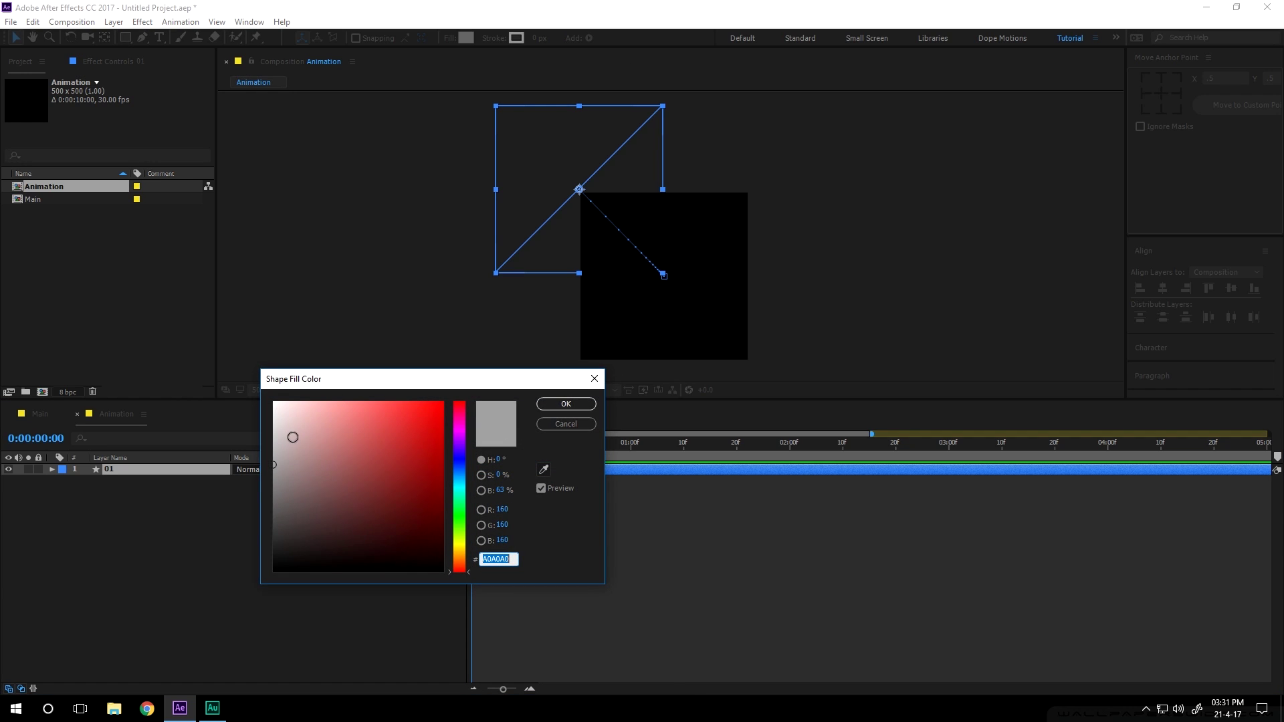
left_click_drag(290, 438, 263, 388)
left_click(566, 404)
left_click_drag(490, 457, 573, 452)
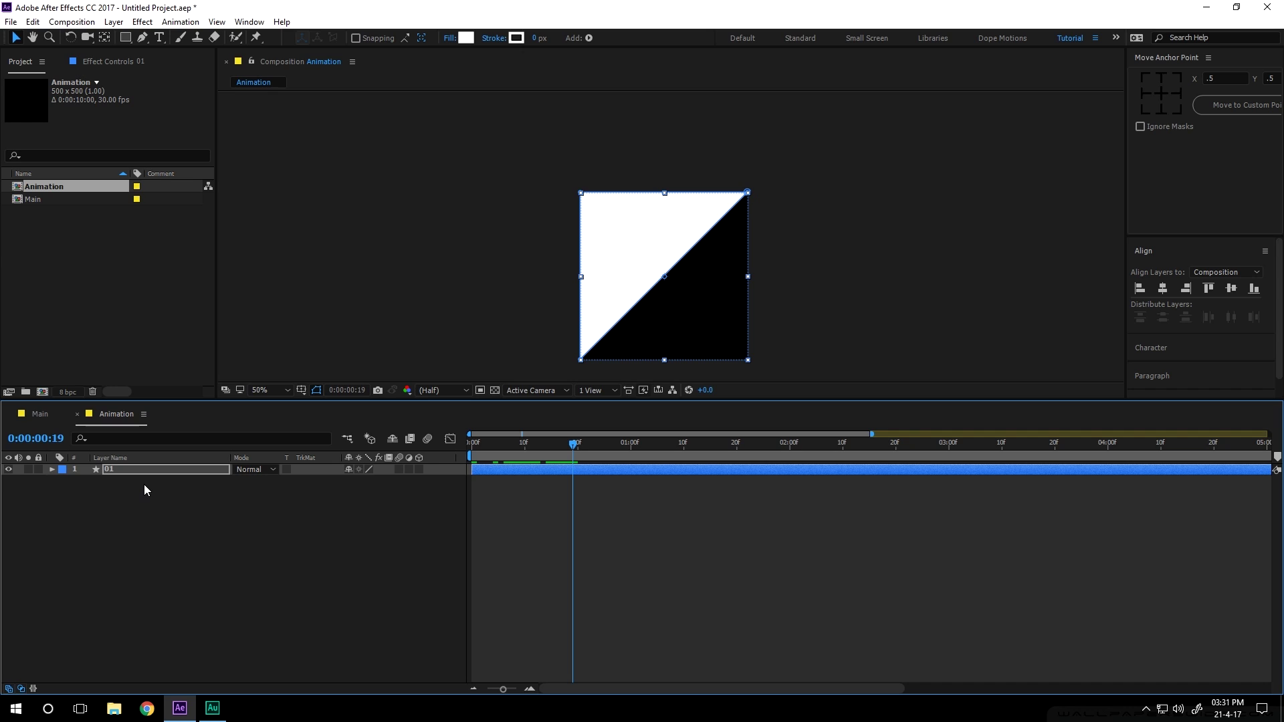
Step: Duplicate layer 01 and reveal the copy's Position keyframes
left_click(119, 471)
key("ctrl+d")
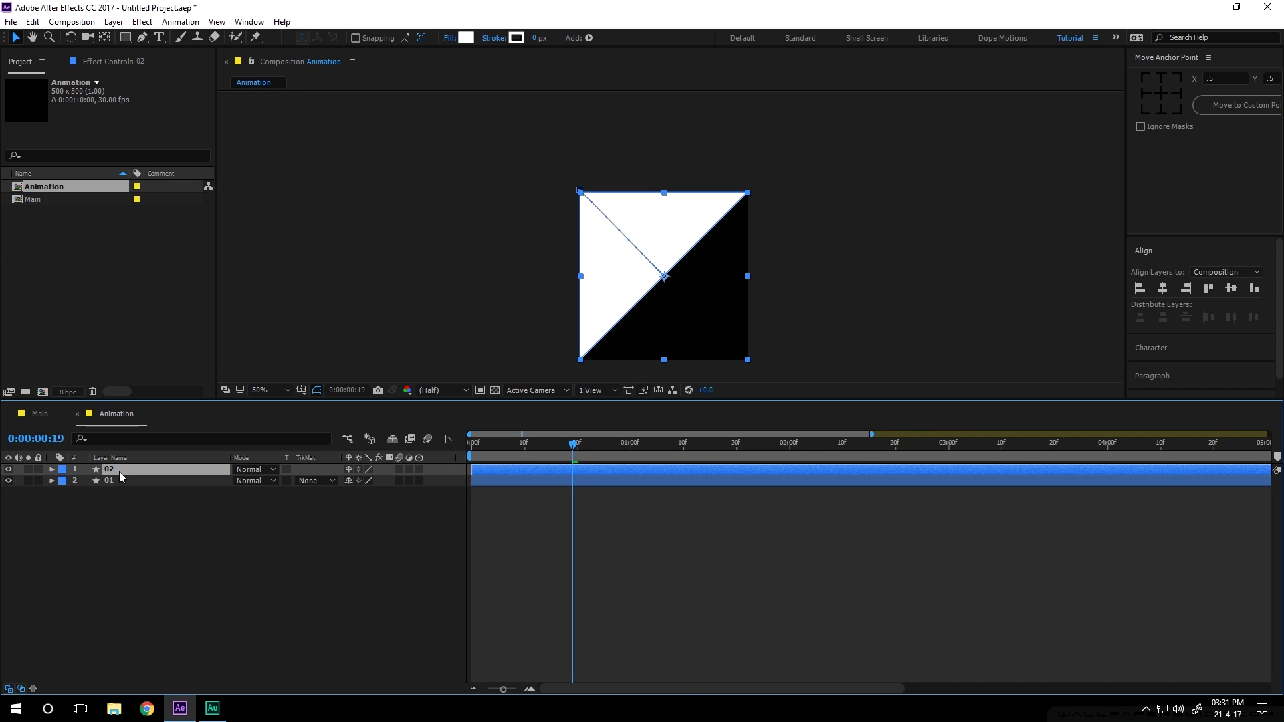
key("p")
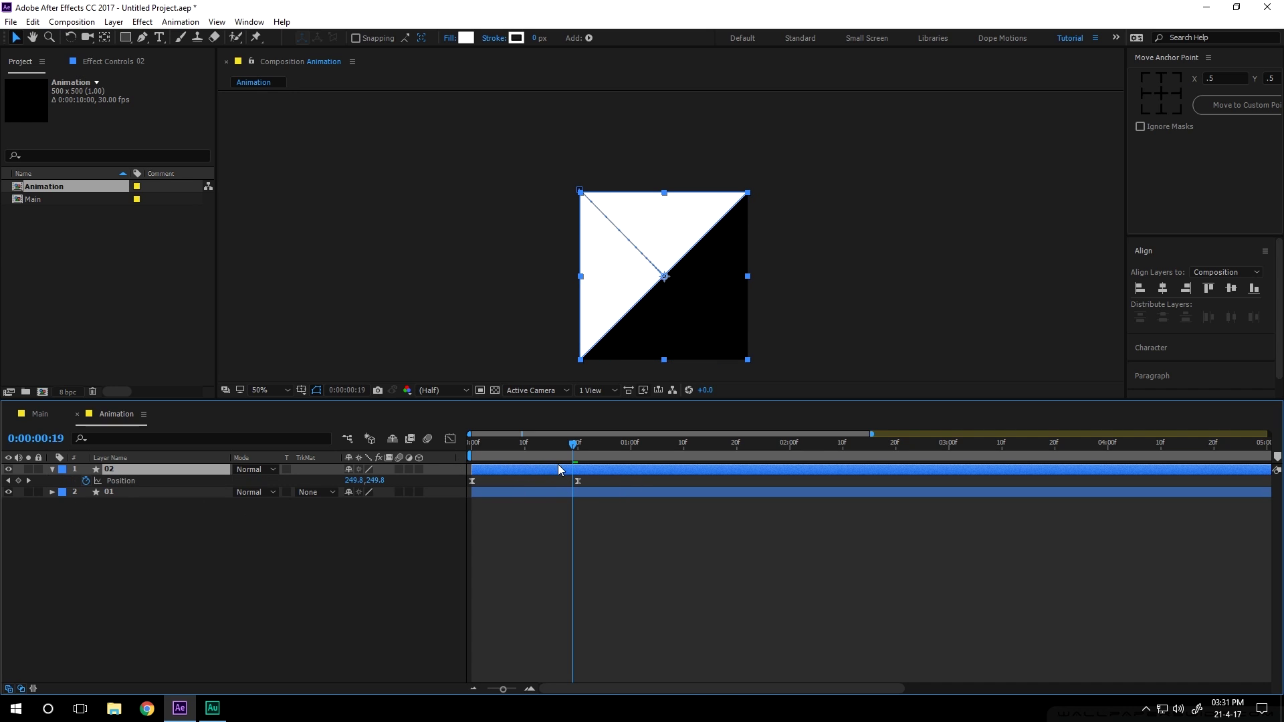
Step: Try to mirror layer 02 horizontally at frame 20 by setting its horizontal Scale to -100%
left_click_drag(567, 447, 578, 448)
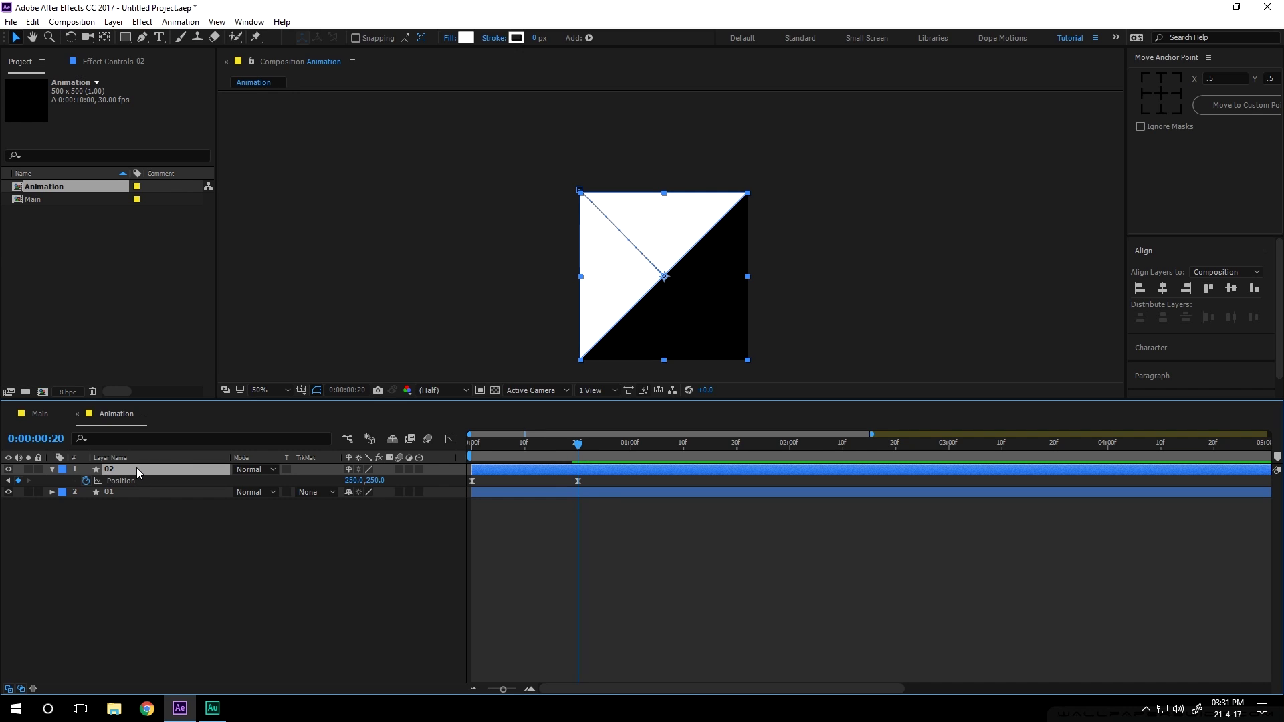
key("s")
left_click(363, 480)
type("-100")
left_click(368, 544)
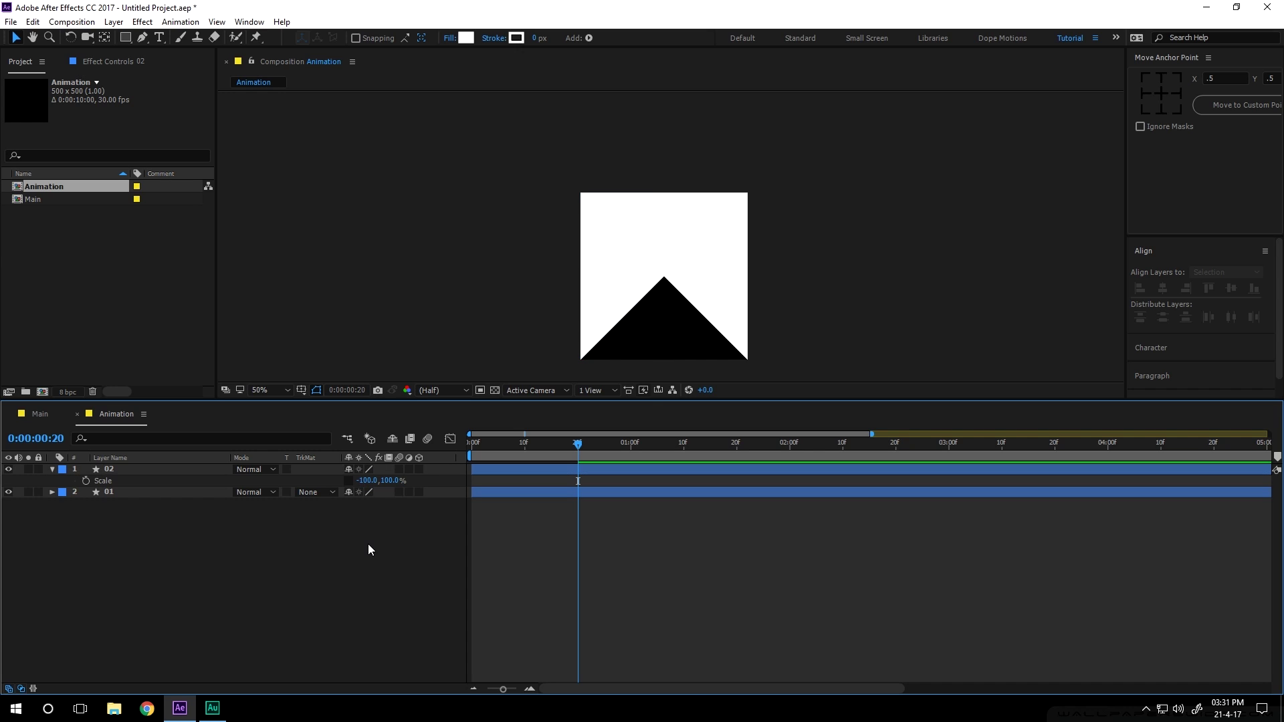
left_click(330, 492)
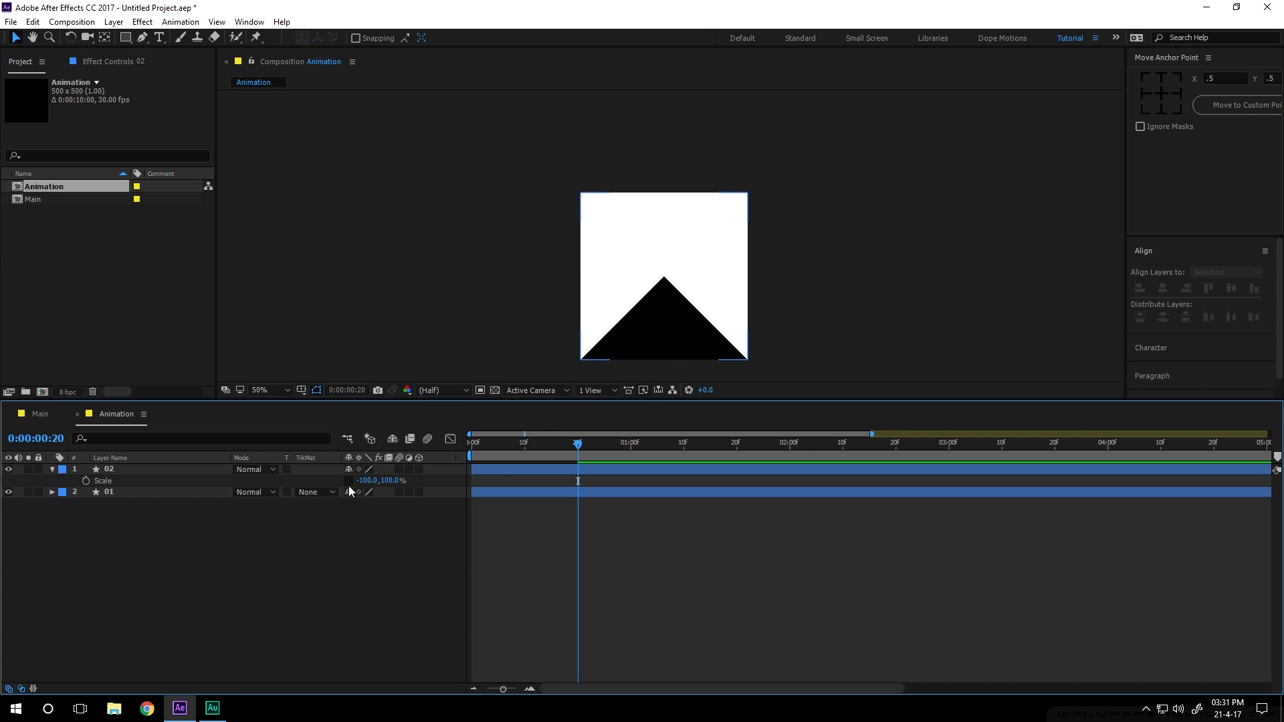
Step: Set layer 02's Rotation to 180° so its triangle fills the opposite half of the square
left_click(348, 486)
key("r")
left_click_drag(361, 480, 499, 498)
left_click(367, 480)
type("180")
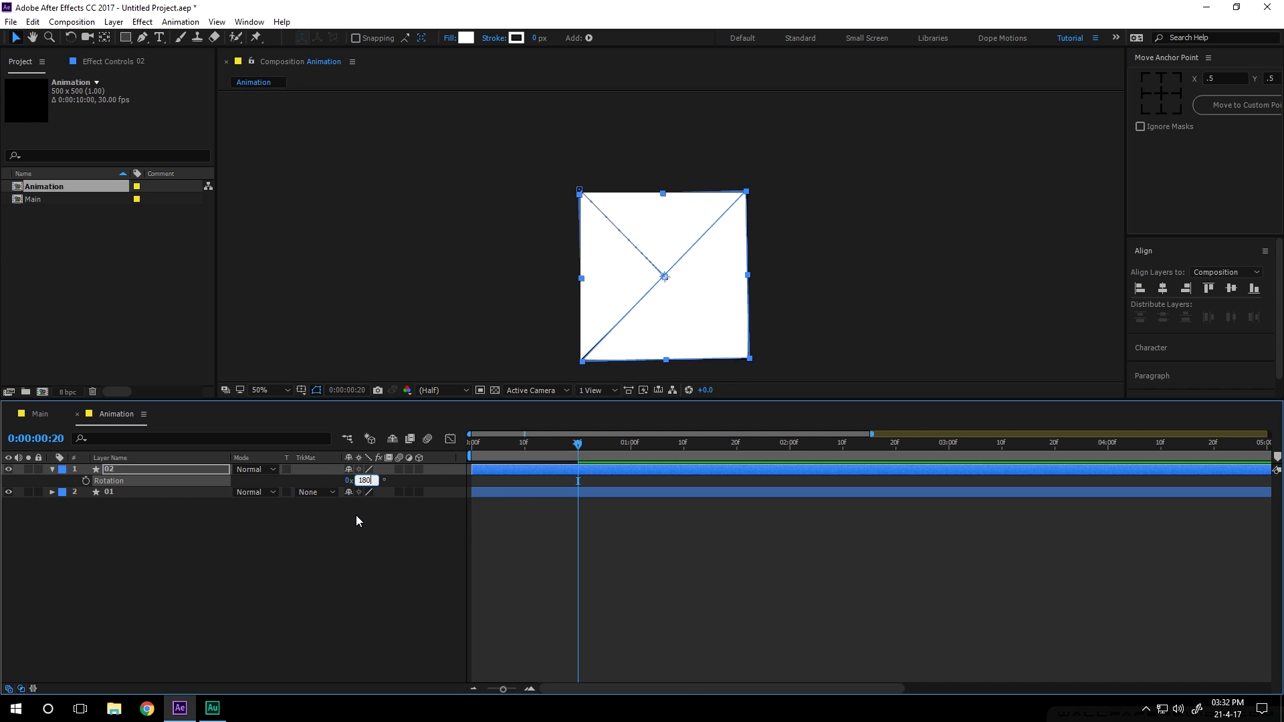
left_click(356, 515)
left_click(150, 472)
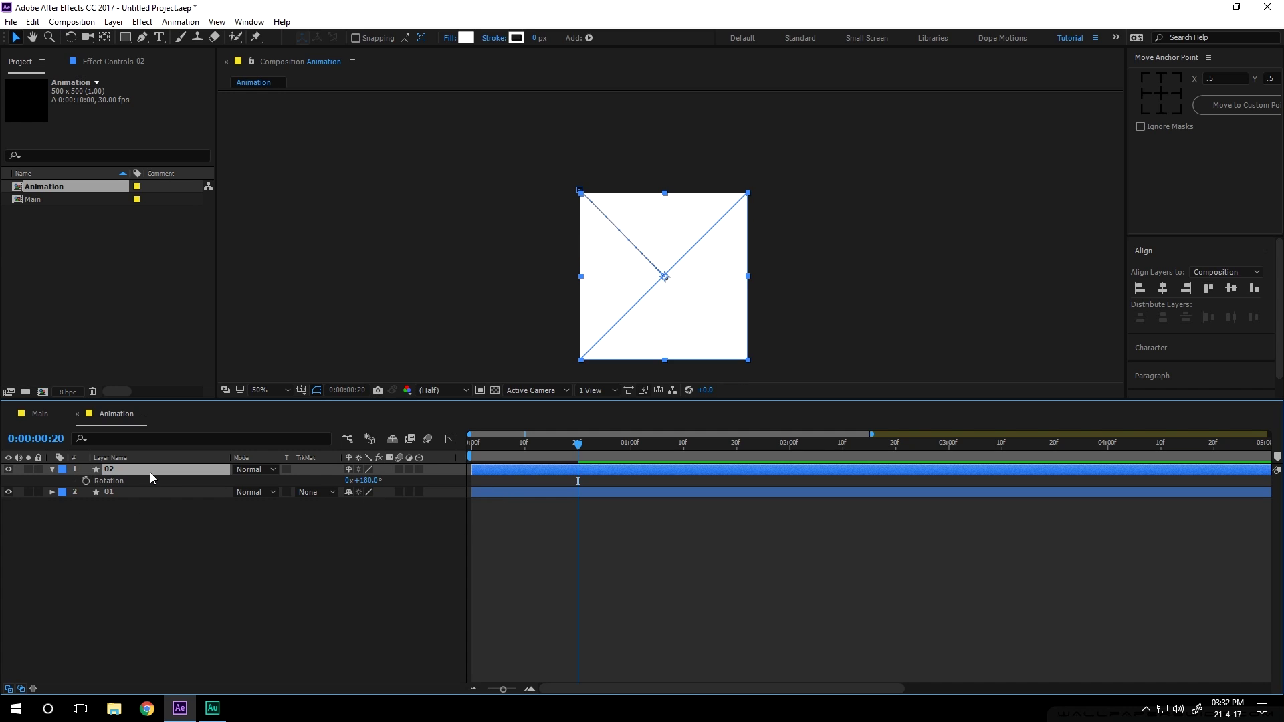
Step: Replace layer 02's Position keyframes with 250, 250 at frame 20 and about 512, 516 at frame 0, beyond the lower-right corner
key("p")
left_click(86, 481)
left_click(87, 481)
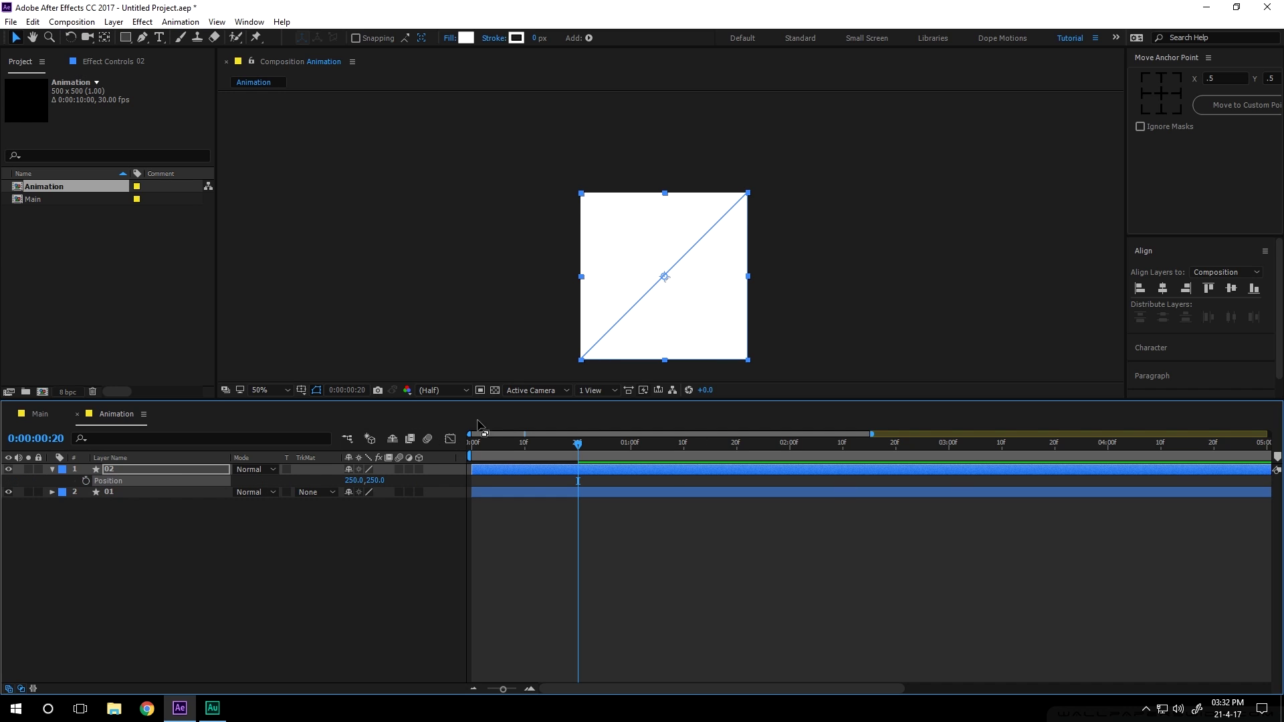
left_click(86, 481)
left_click_drag(579, 448, 418, 446)
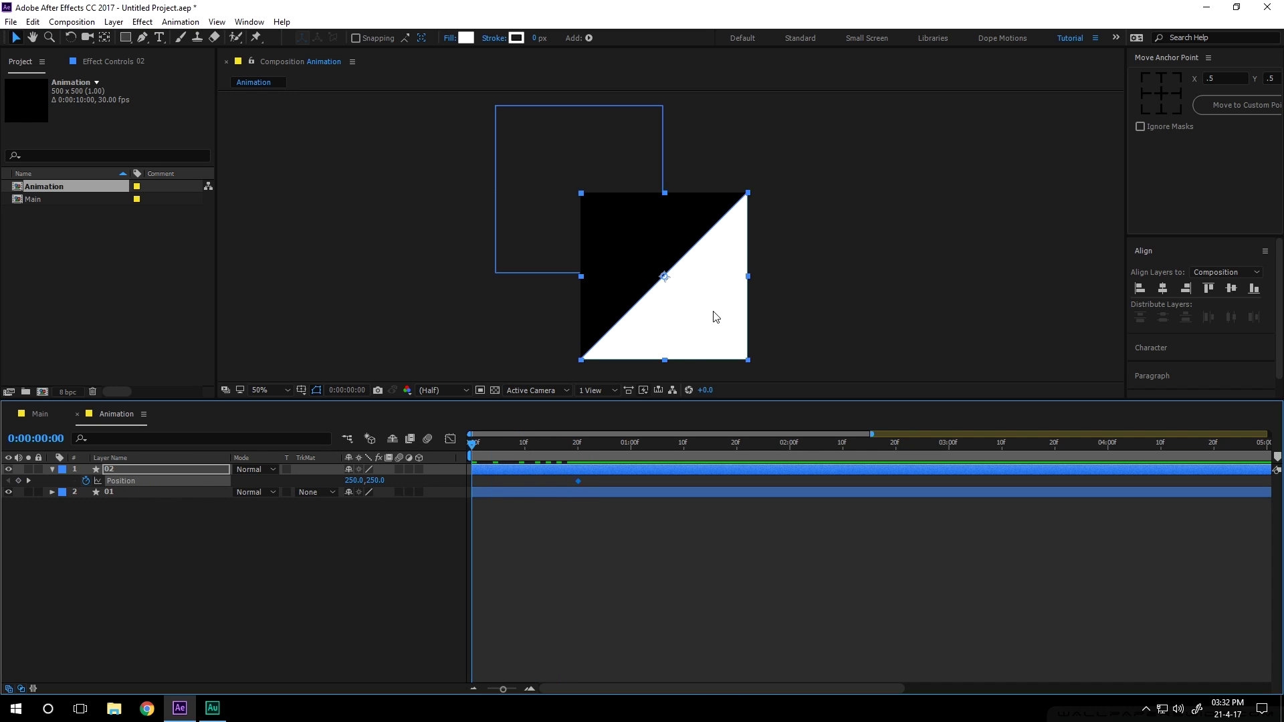
left_click_drag(682, 312, 766, 352)
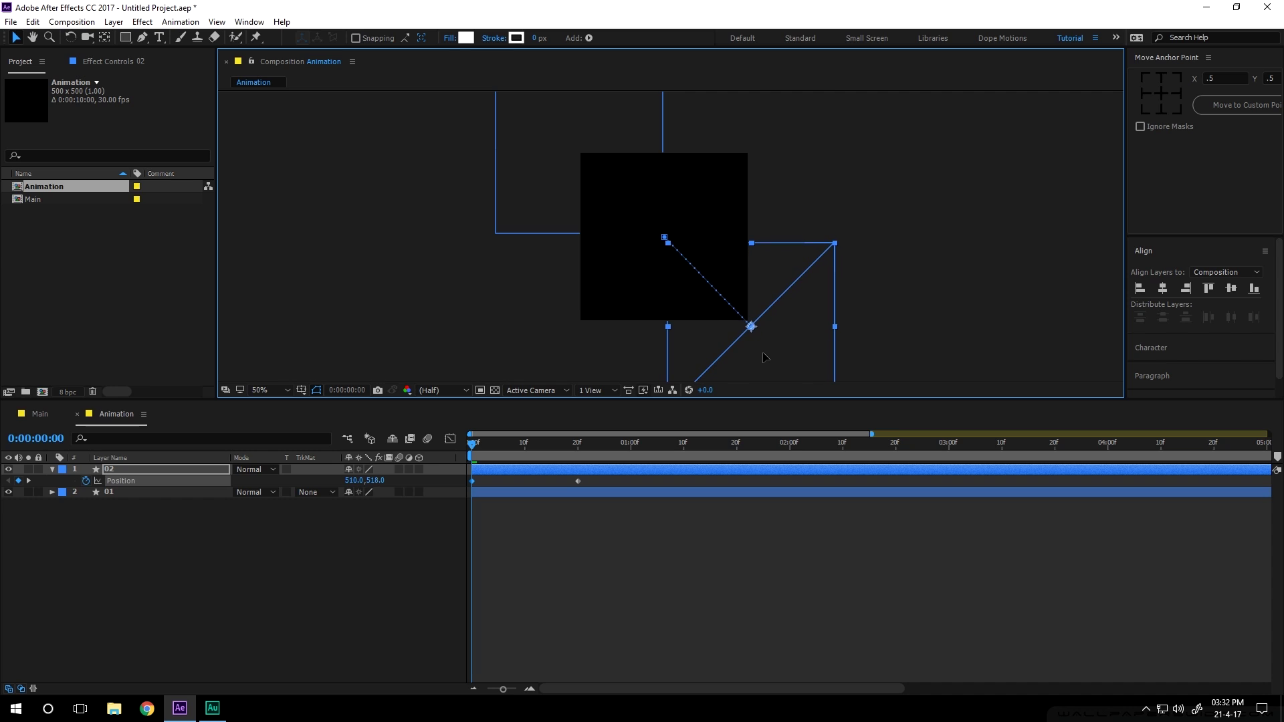
Step: Apply Easy Ease to layer 02's new Position keyframes, then reveal and select the Position keyframes of both layers
left_click(538, 527)
left_click_drag(600, 480, 469, 491)
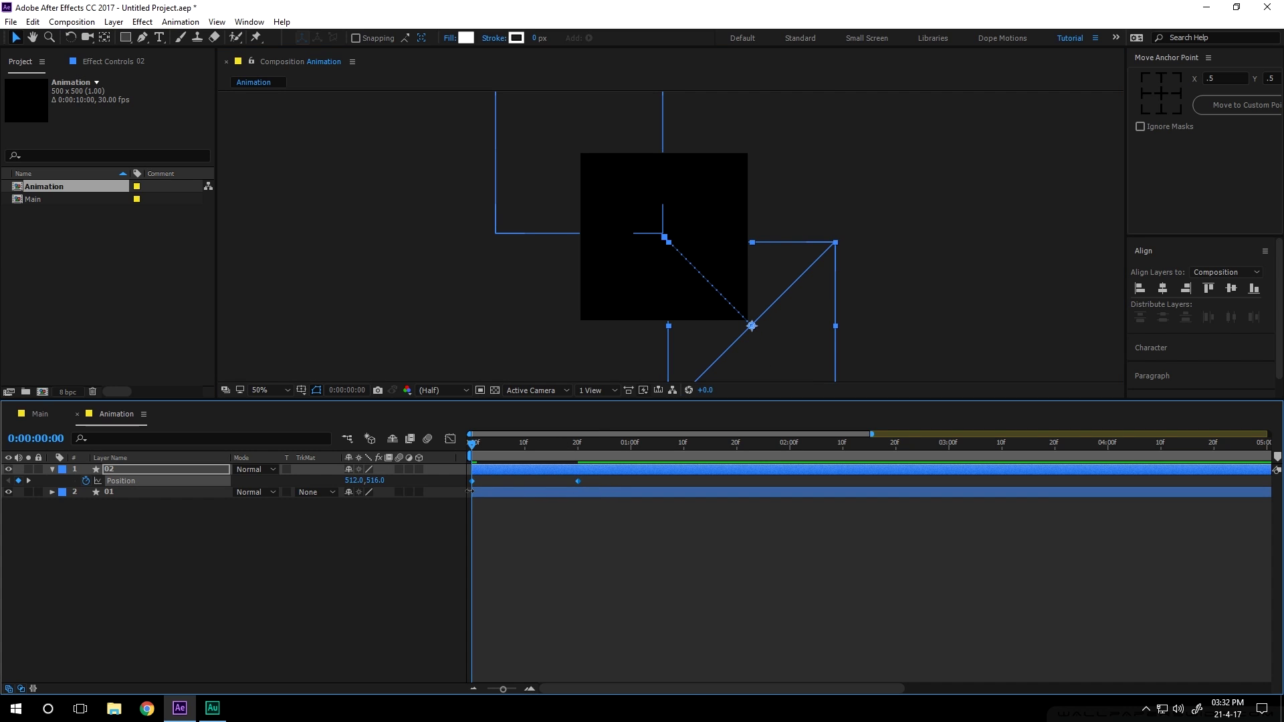
key("u")
key("ctrl+a")
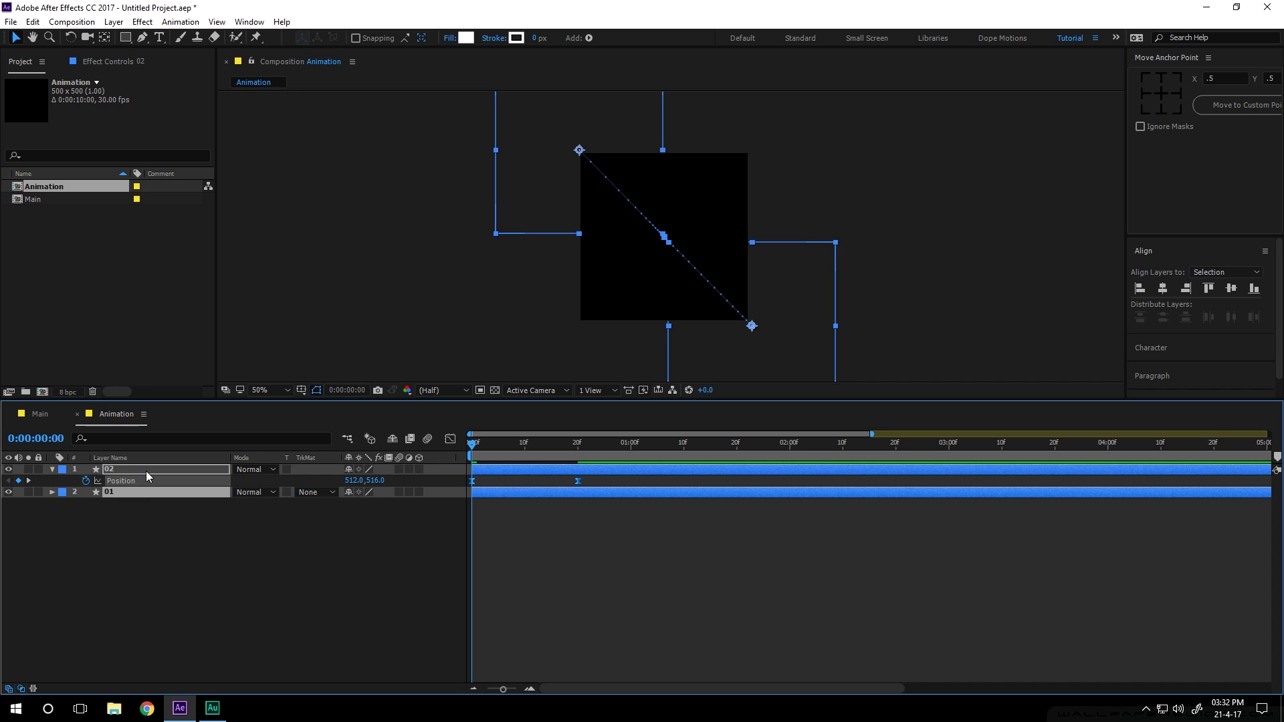
key("u")
left_click_drag(597, 483, 464, 519)
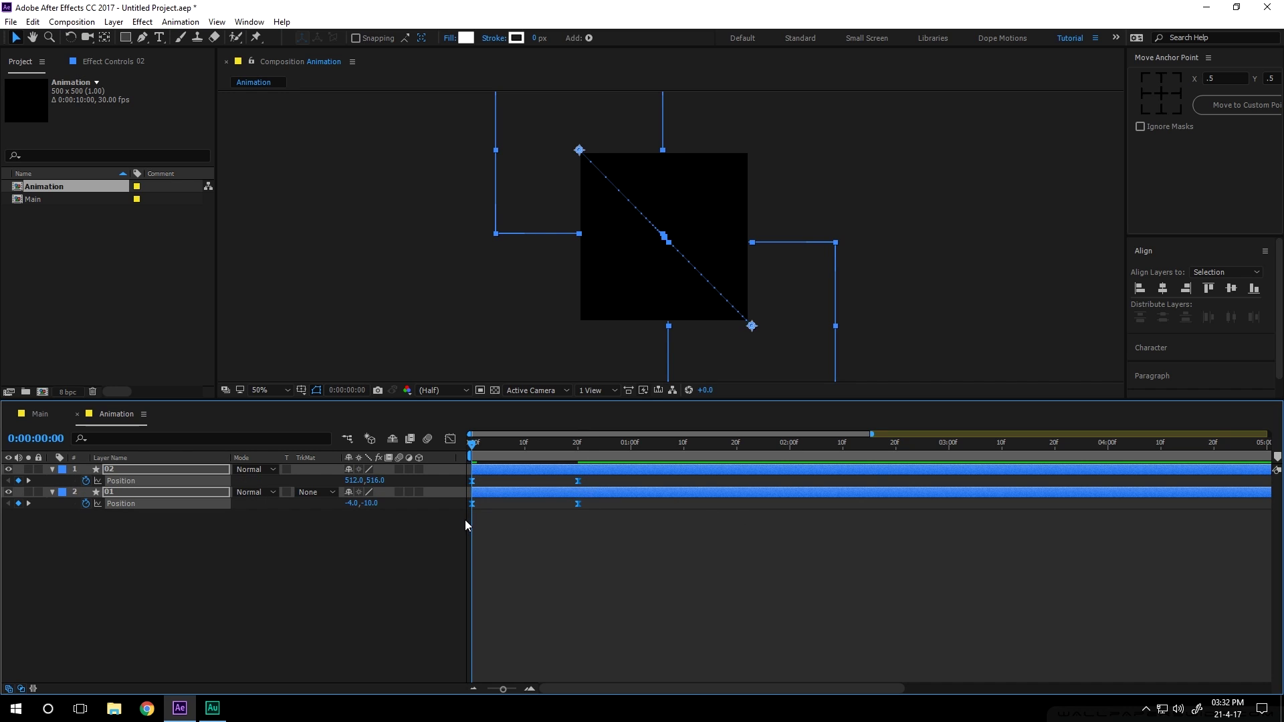
Step: Shape both layers' Position speed graph for an early peak, preview it, and end the work area at about 0:00:01:04
left_click(450, 438)
left_click_drag(549, 659, 548, 659)
key("F9")
key("space")
left_click(649, 451)
key("n")
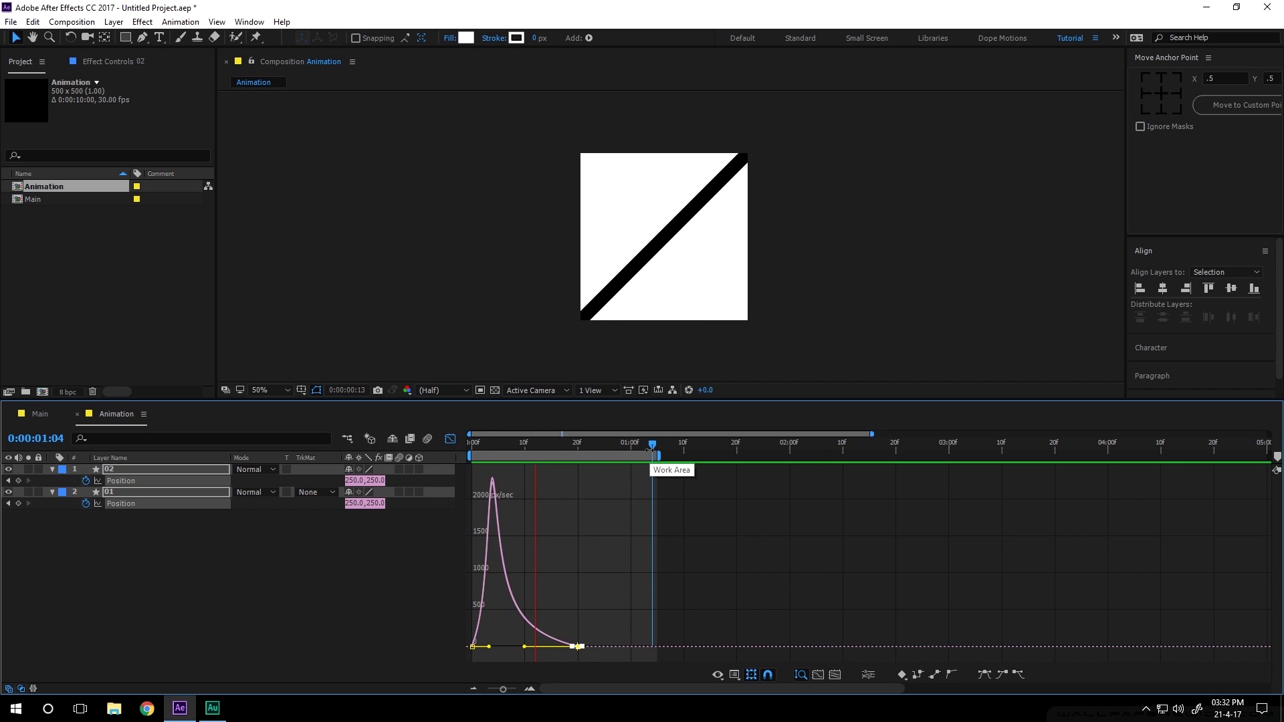
Step: Close the speed graph, collapse both layers' properties and scrub to about frame 14
left_click(483, 447)
left_click(50, 468)
left_click(63, 512)
left_click(450, 438)
left_click_drag(527, 448, 555, 447)
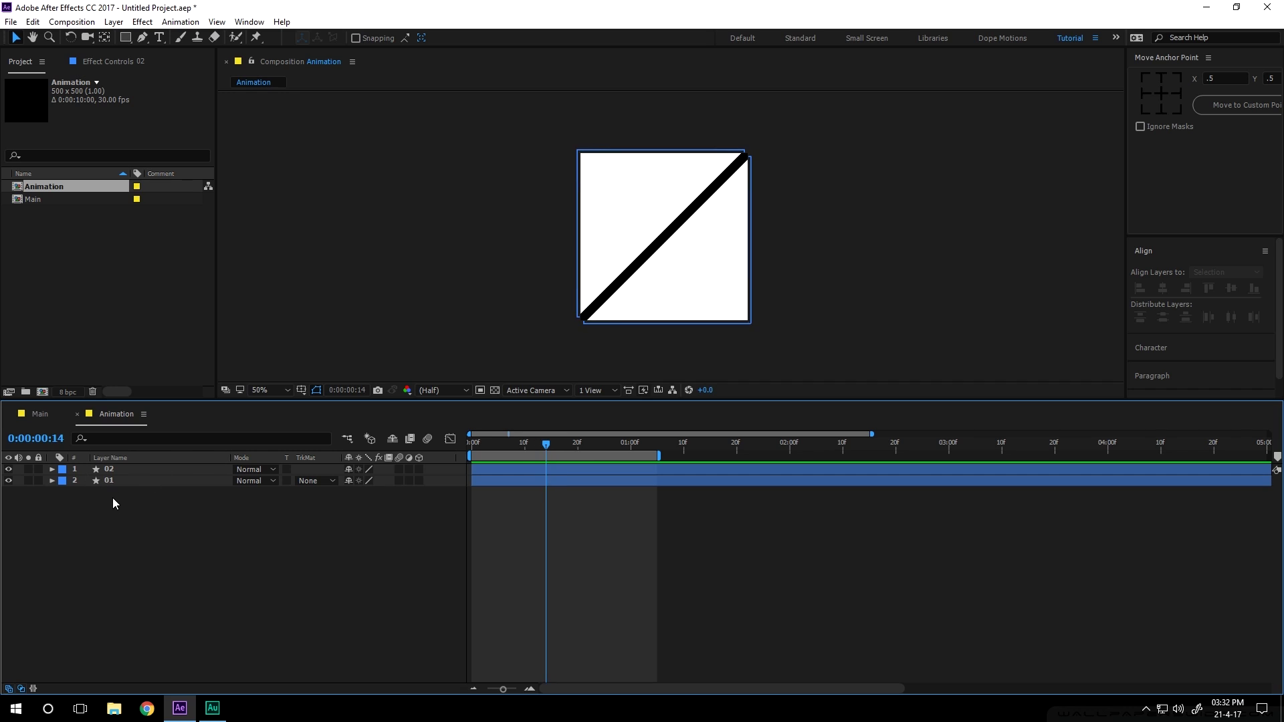
Step: Duplicate layers 01 and 02 and give the two copies a yellow label color
left_click_drag(122, 491, 124, 471)
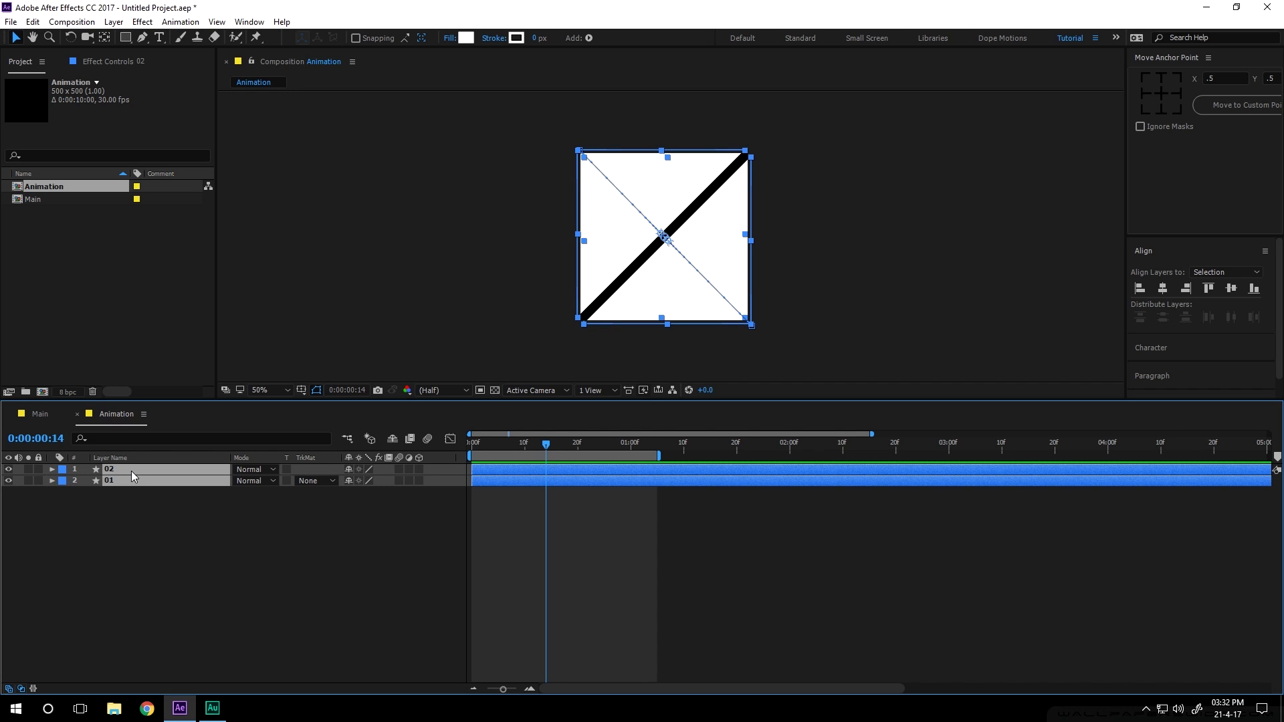
key("ctrl+d")
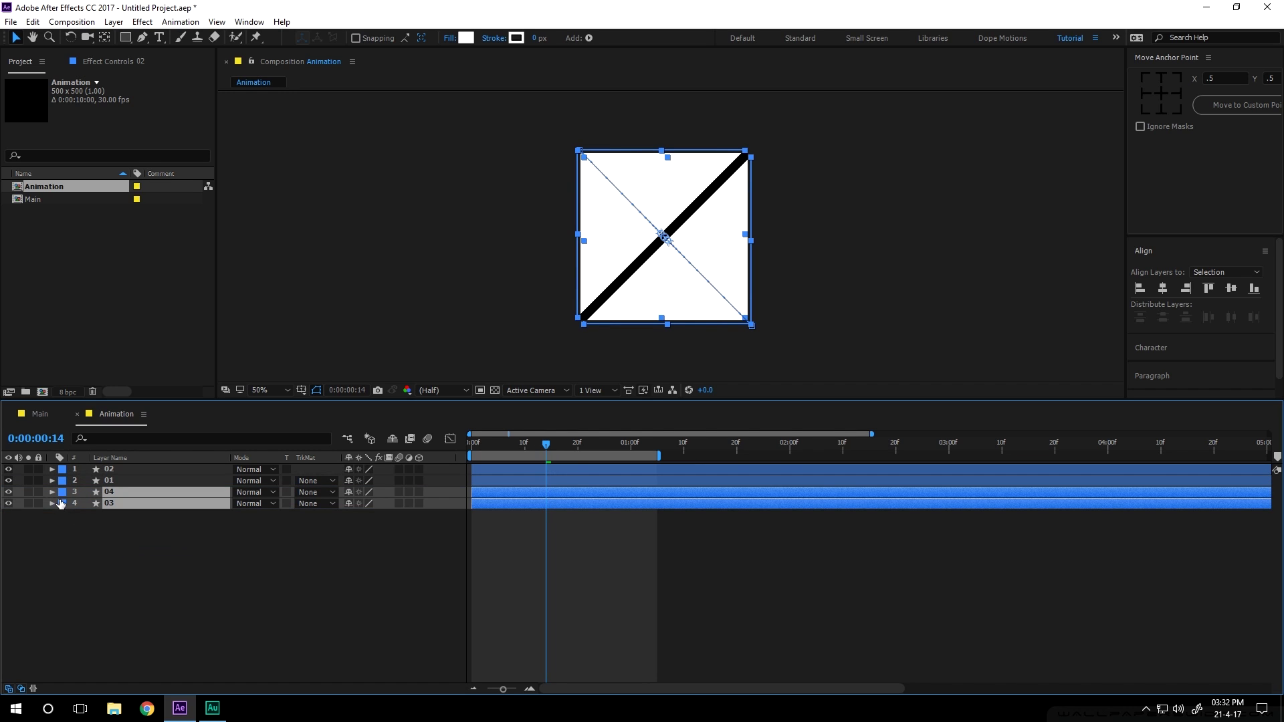
left_click(62, 502)
left_click(167, 281)
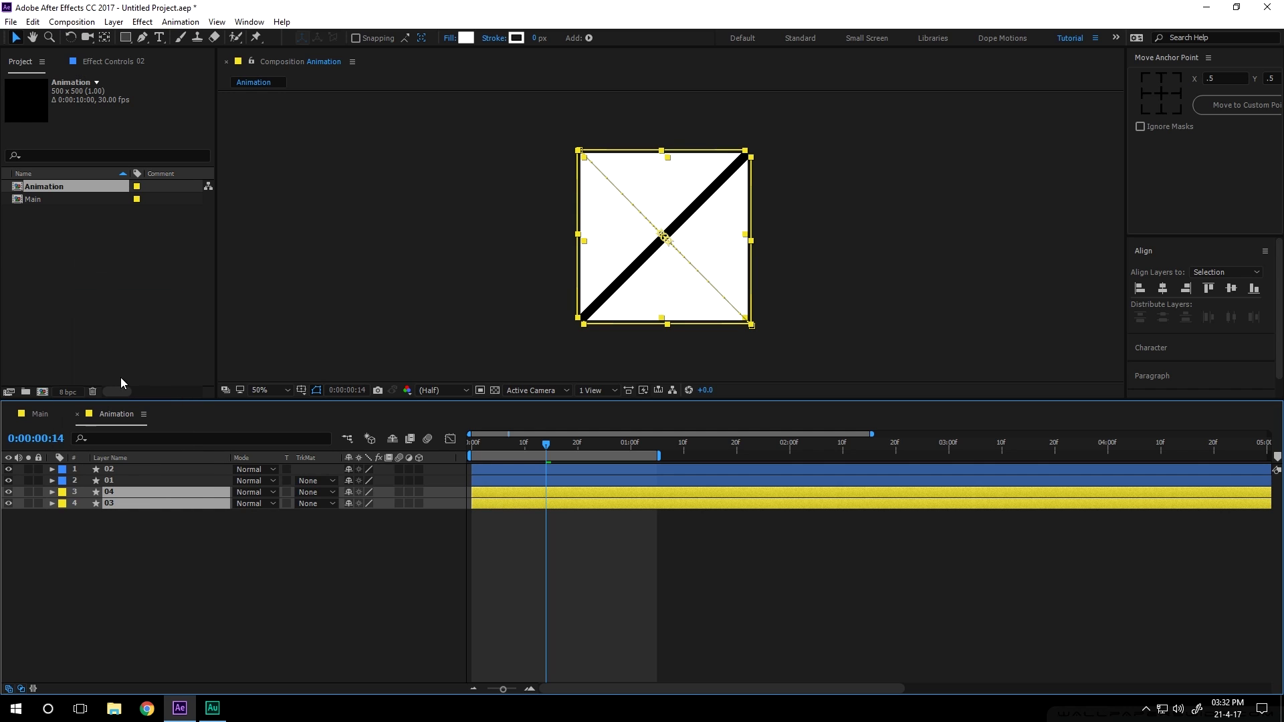
Step: Shift layers 01 and 02 about 3 frames later in the timeline so they trail the yellow-labelled copies
left_click(494, 484)
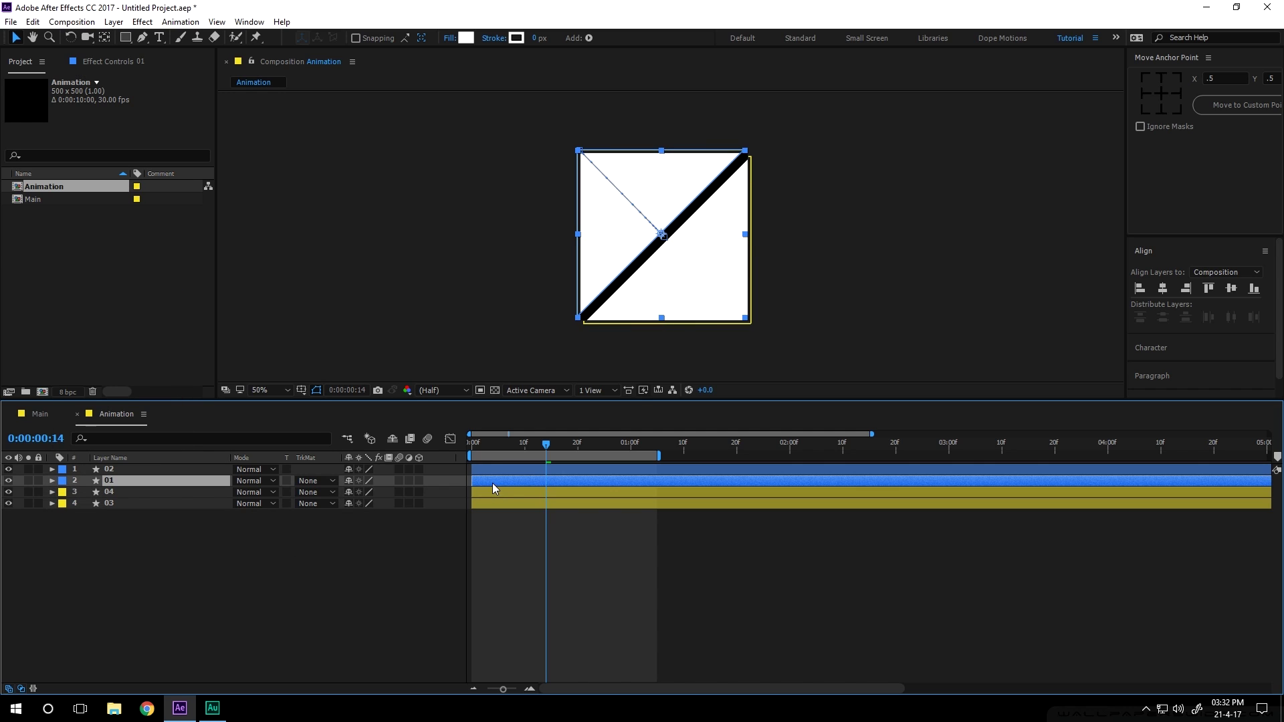
left_click(491, 470, "ctrl")
left_click_drag(479, 480, 495, 479)
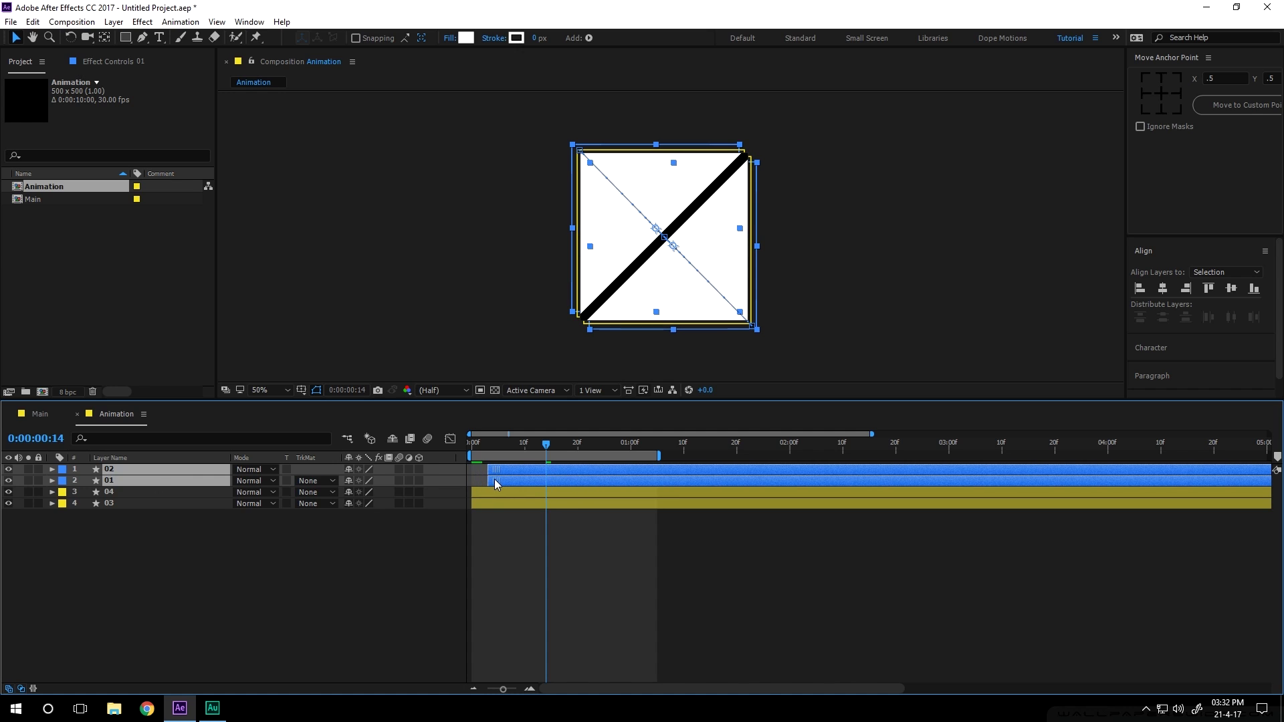
left_click(487, 543)
Step: Change the shape fill of layers 03 and 04 to the red F72C3F
left_click(119, 495)
left_click(114, 505, "shift")
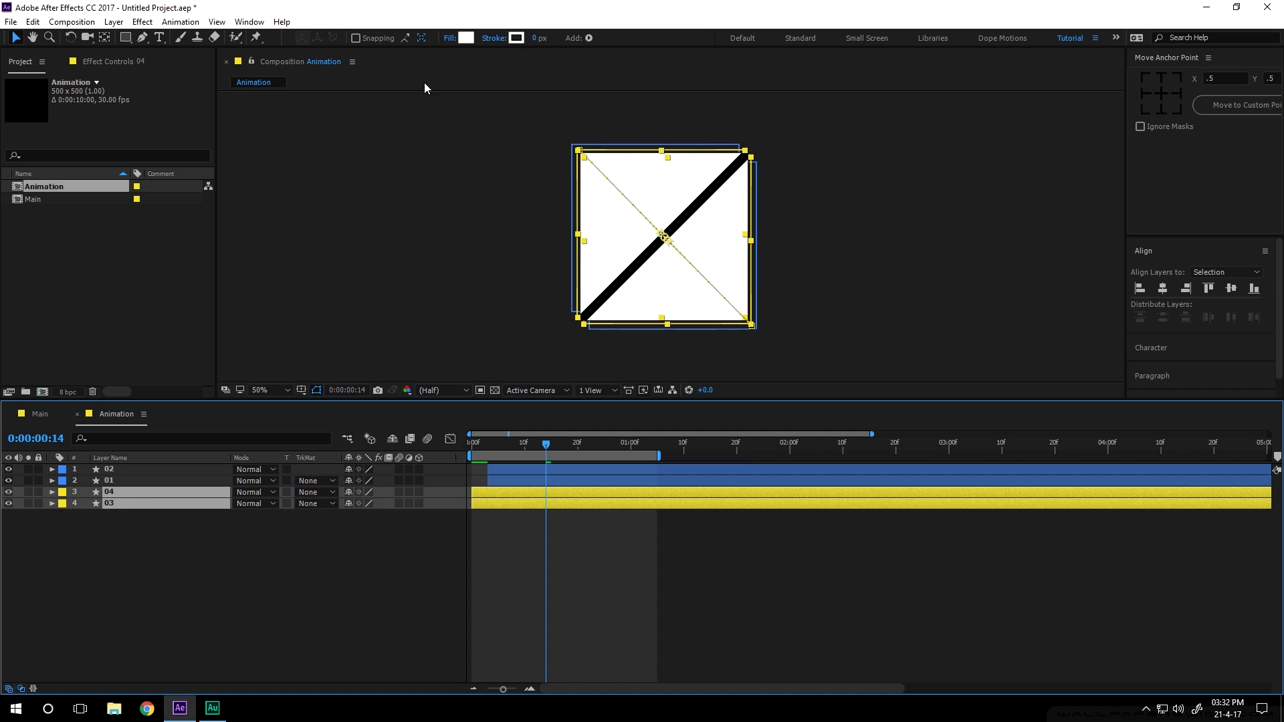
left_click(466, 37)
left_click(413, 407)
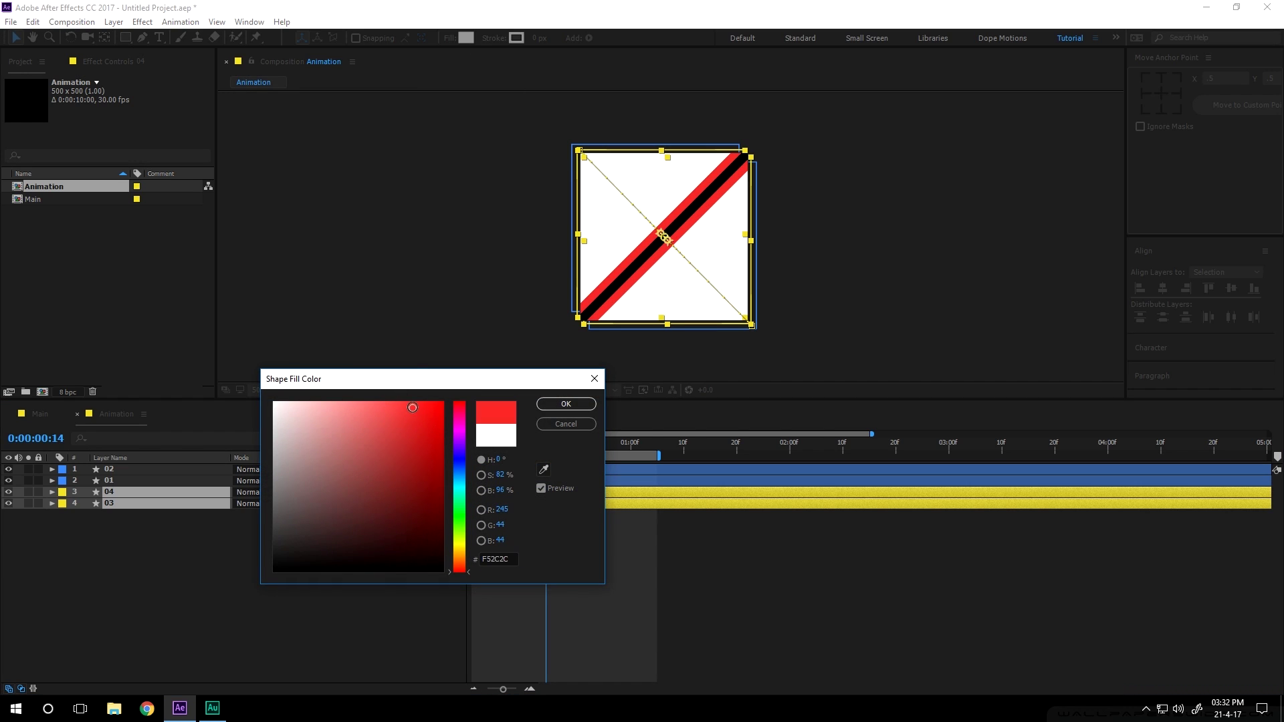
left_click(460, 415)
left_click_drag(459, 415, 458, 407)
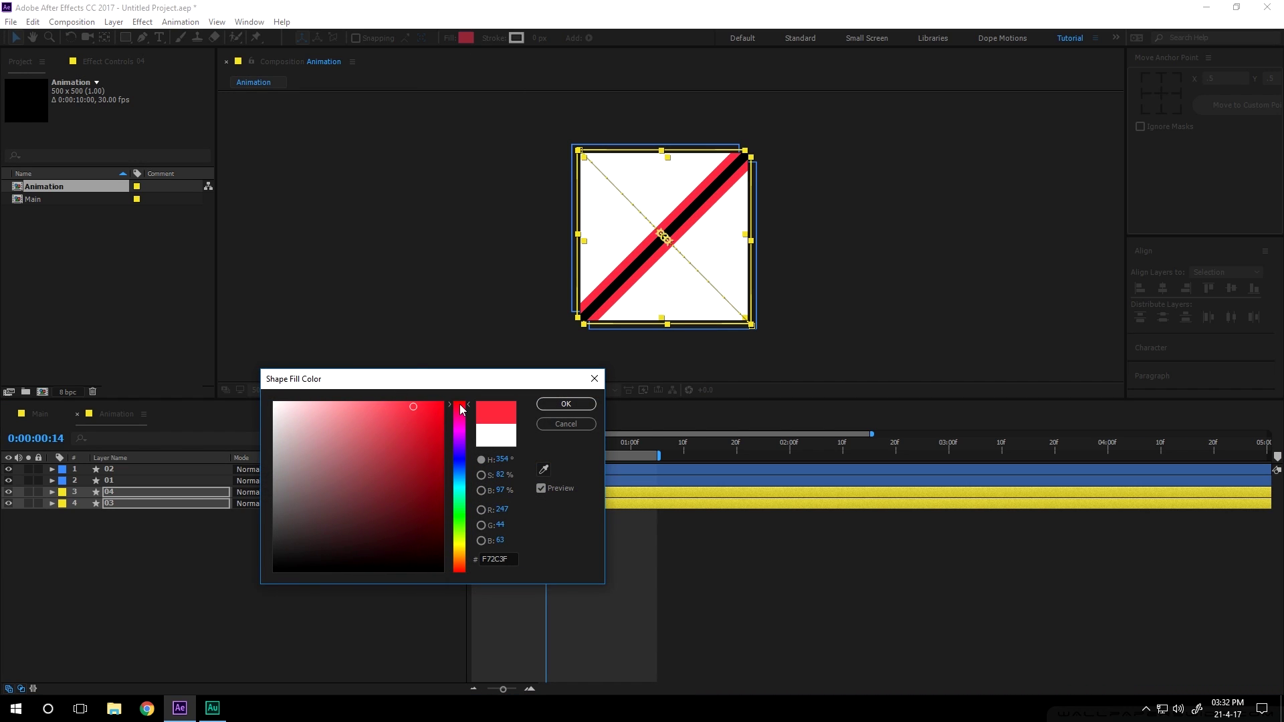
left_click(565, 403)
left_click(526, 570)
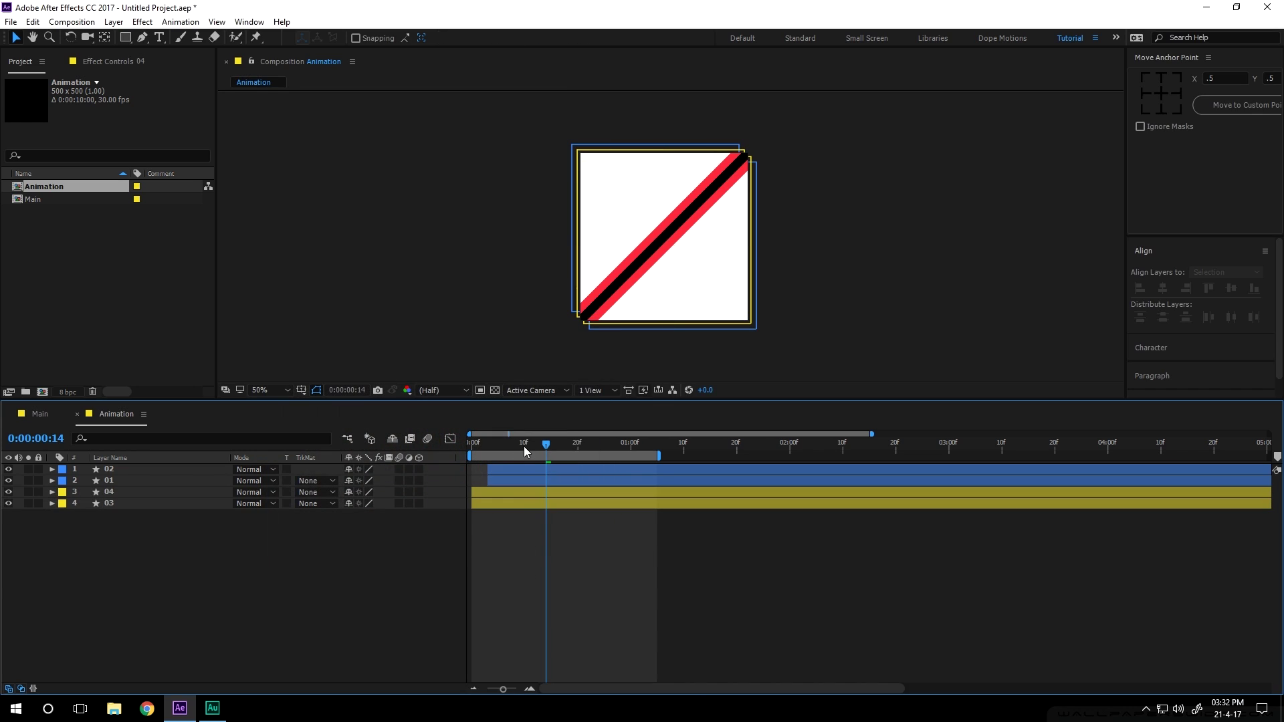
Step: Scrub through the opening frames to check how the white triangles follow the red ones
left_click(481, 444)
left_click_drag(481, 444, 530, 444)
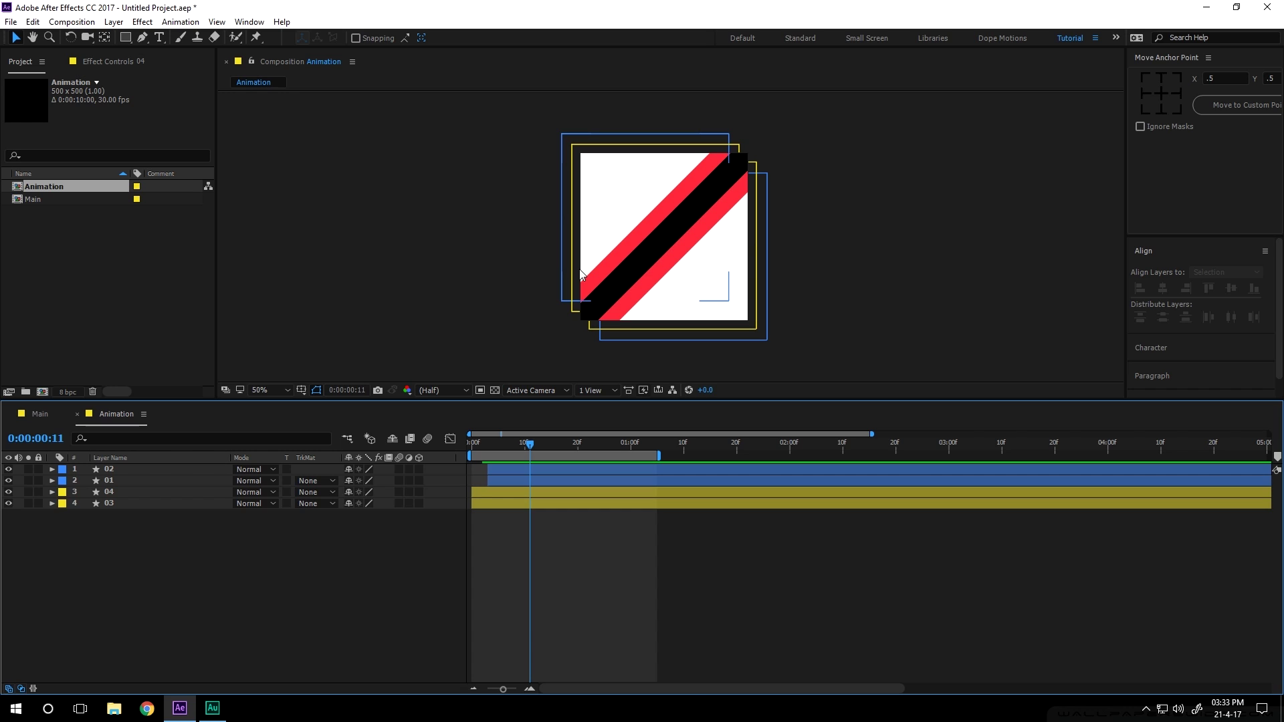
mouse_move(540, 441)
left_mouse_down()
mouse_move(587, 443)
mouse_move(520, 448)
mouse_move(653, 456)
mouse_move(512, 460)
mouse_move(535, 458)
left_mouse_up()
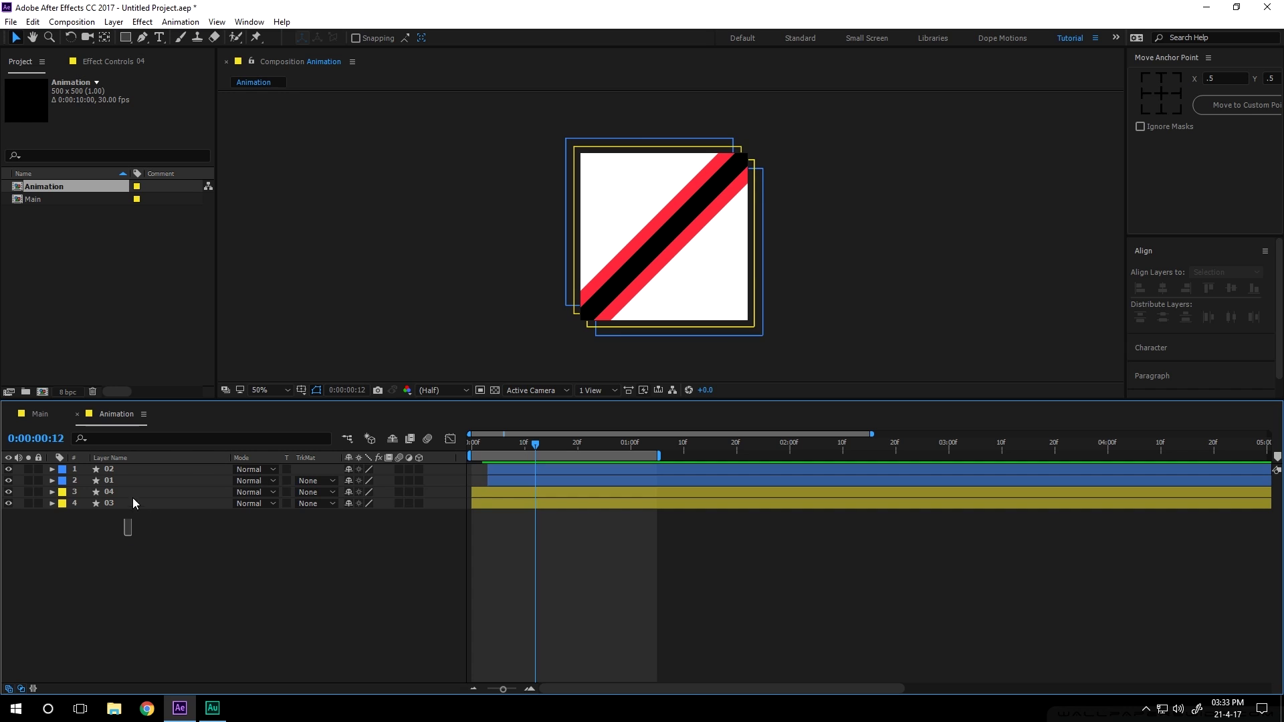
Step: Pre-compose all four triangle layers into a new composition named 01, moving all attributes into it
key("ctrl+a")
right_click(130, 468)
left_click(161, 575)
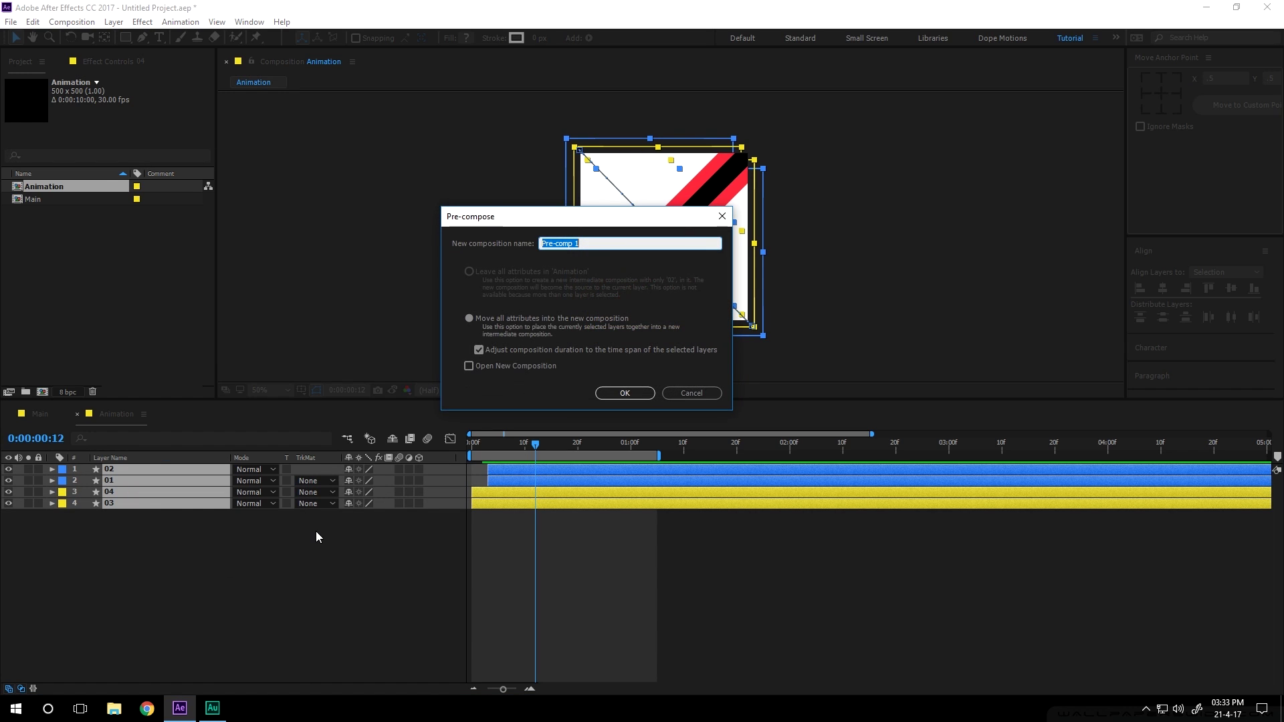
type("01")
left_click(614, 400)
Step: Duplicate the 01 pre-composition layer and set the upper copy's Rotation to 90°
key("ctrl+d")
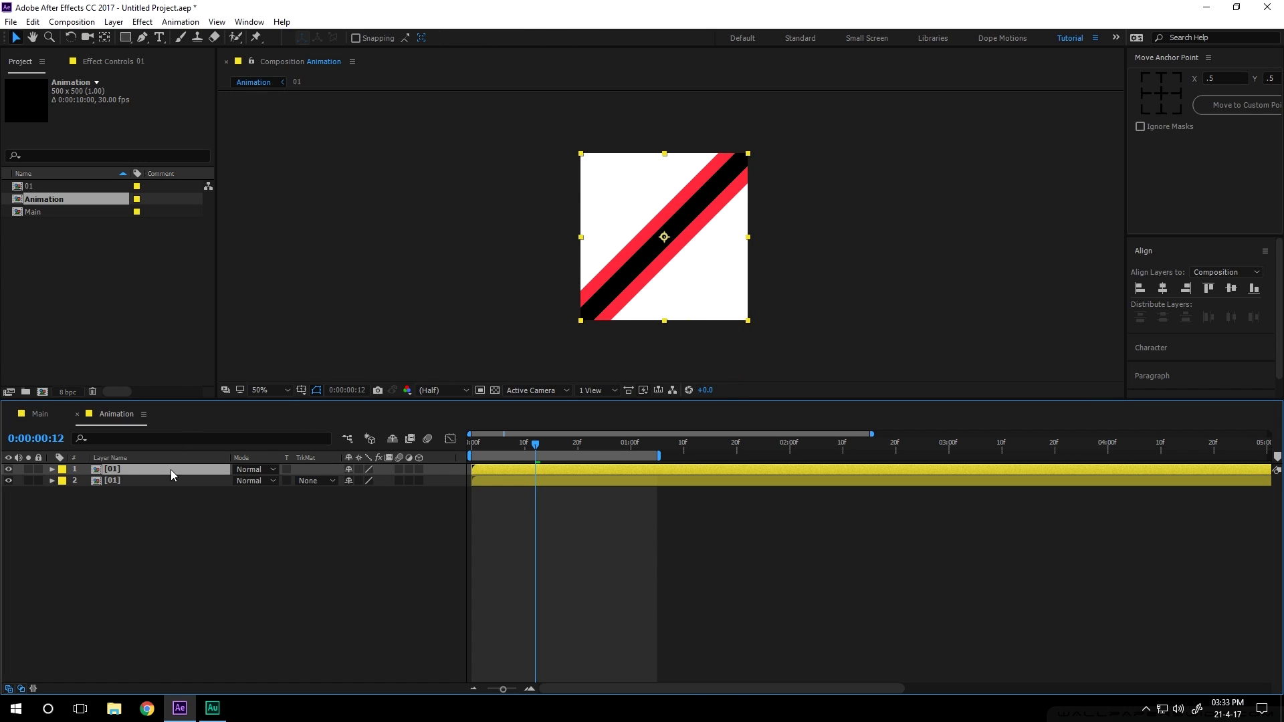
key("r")
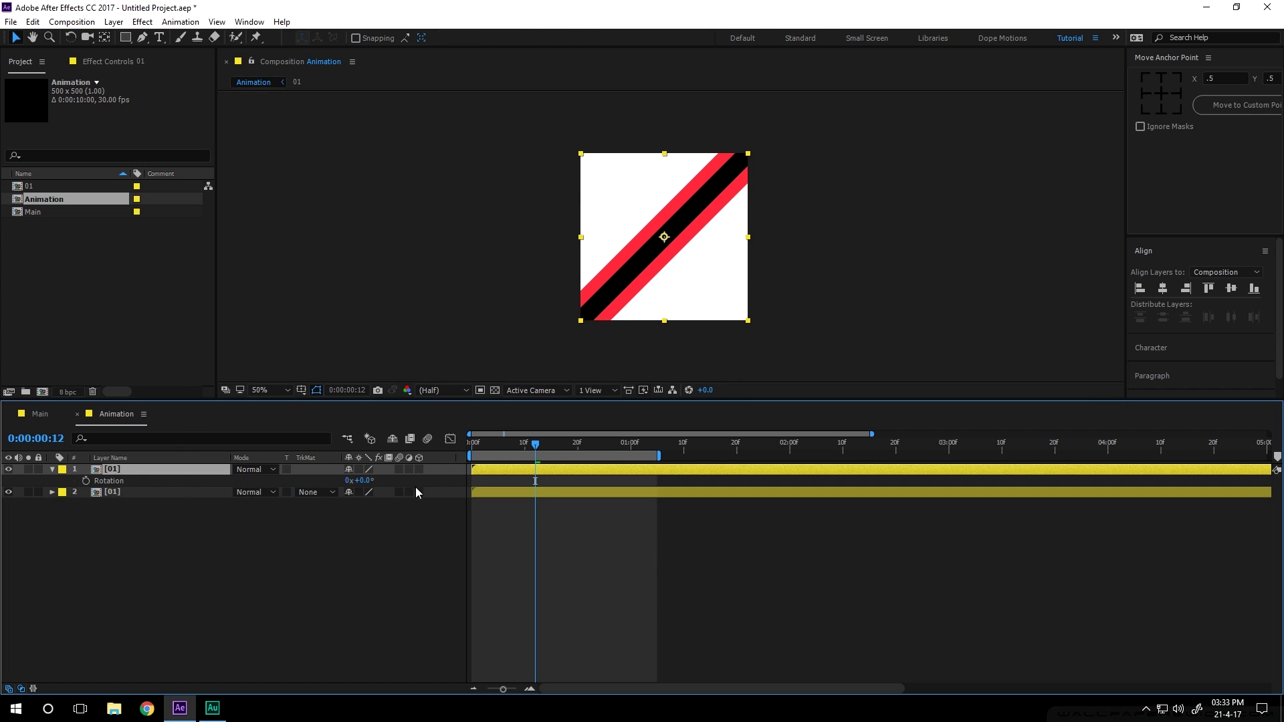
left_click(365, 480)
type("45")
key("Return")
left_click(364, 480)
type("90")
key("Return")
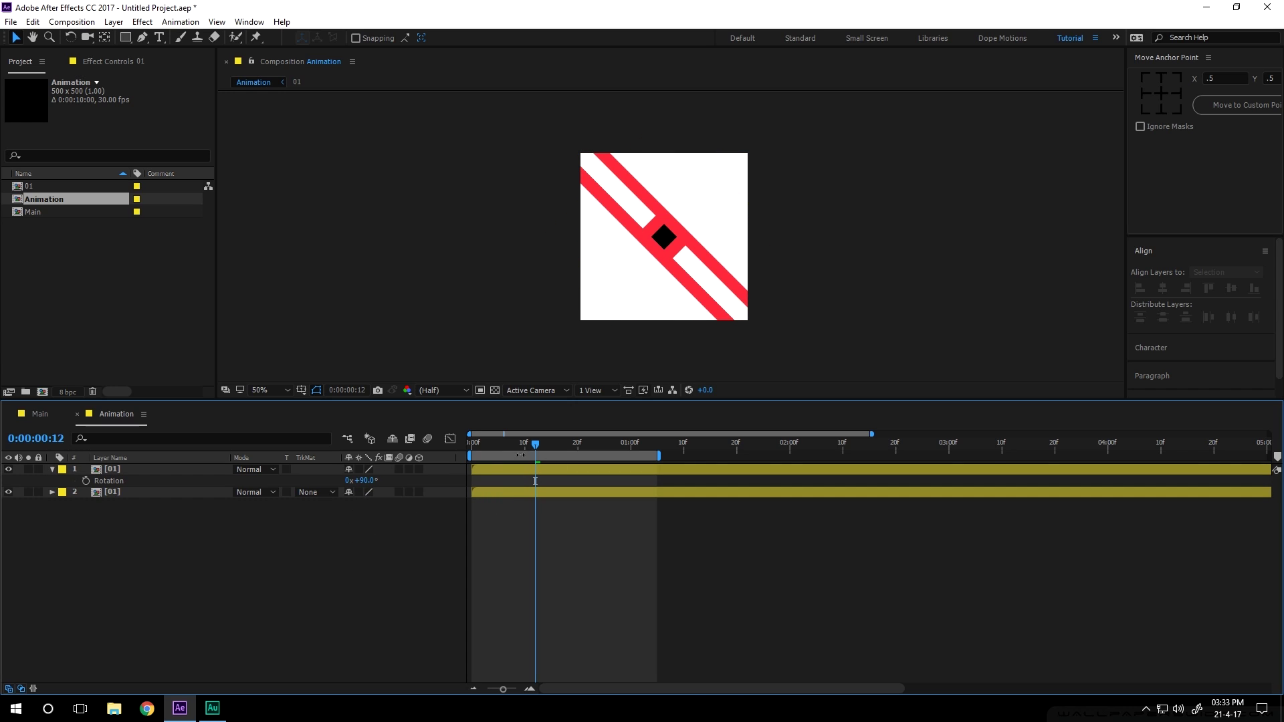
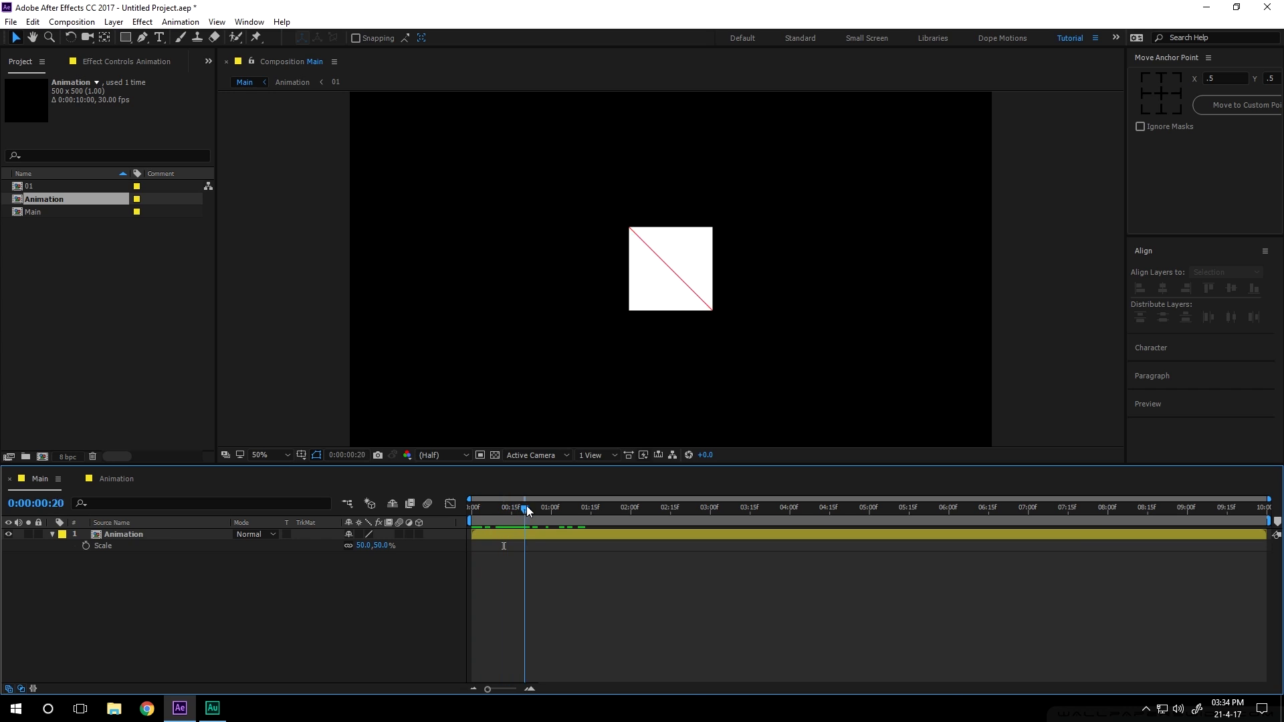
Step: Apply the Motion Tile effect to the Animation layer in the Main composition
left_click(147, 532)
key("ctrl+space")
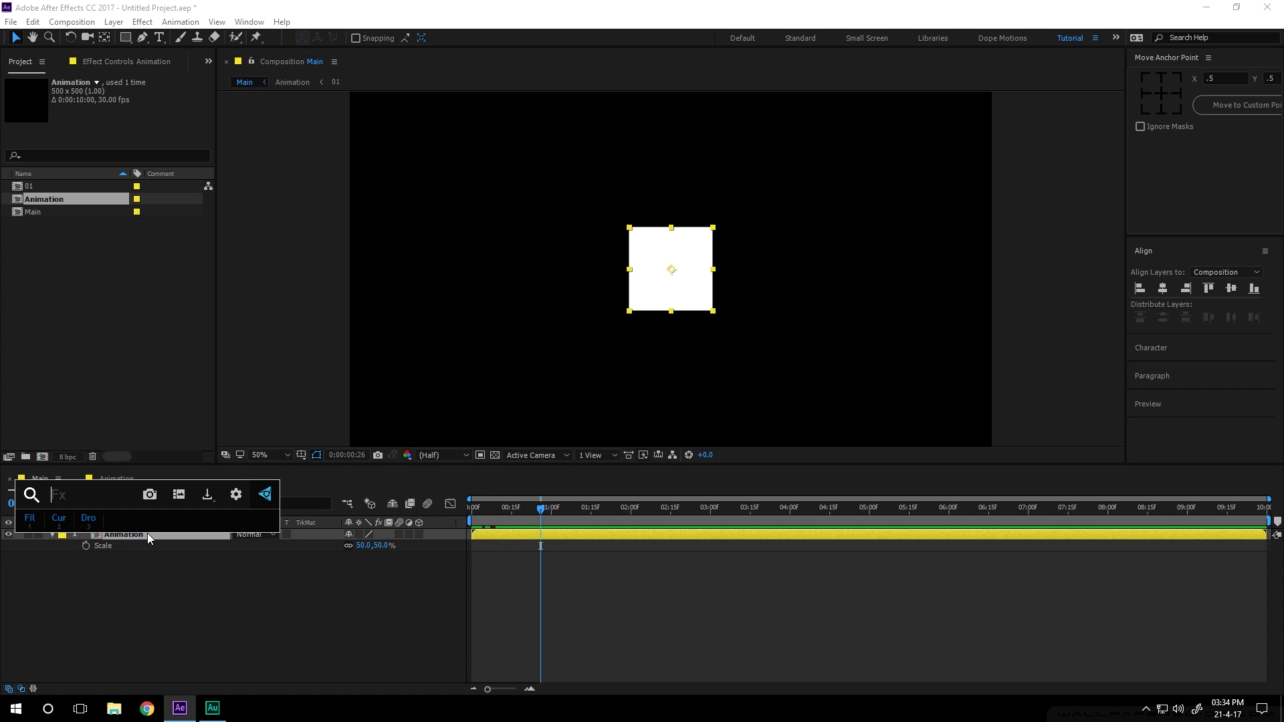
type("moti")
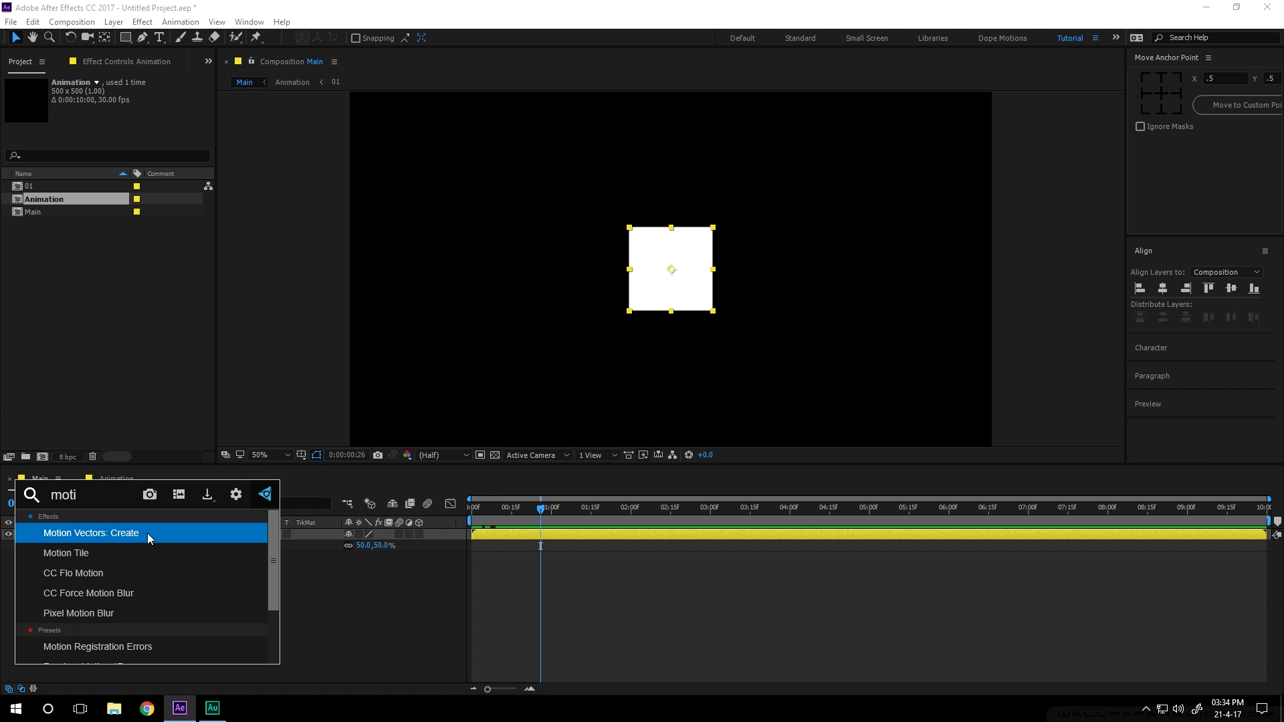
left_click(88, 554)
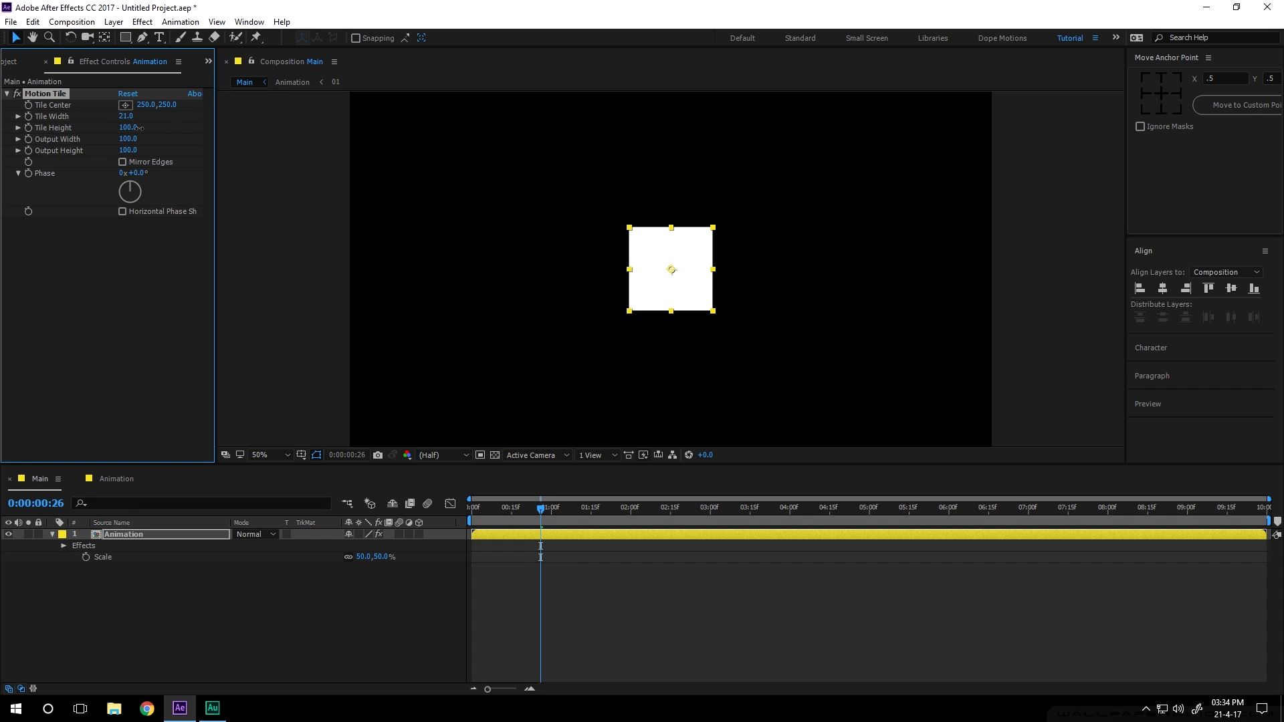
Step: Try Motion Tile with Tile Width 0, Tile Height 56 and Output Width 920, checking the pattern at earlier frames
left_click_drag(127, 128, 188, 145)
left_click(512, 509)
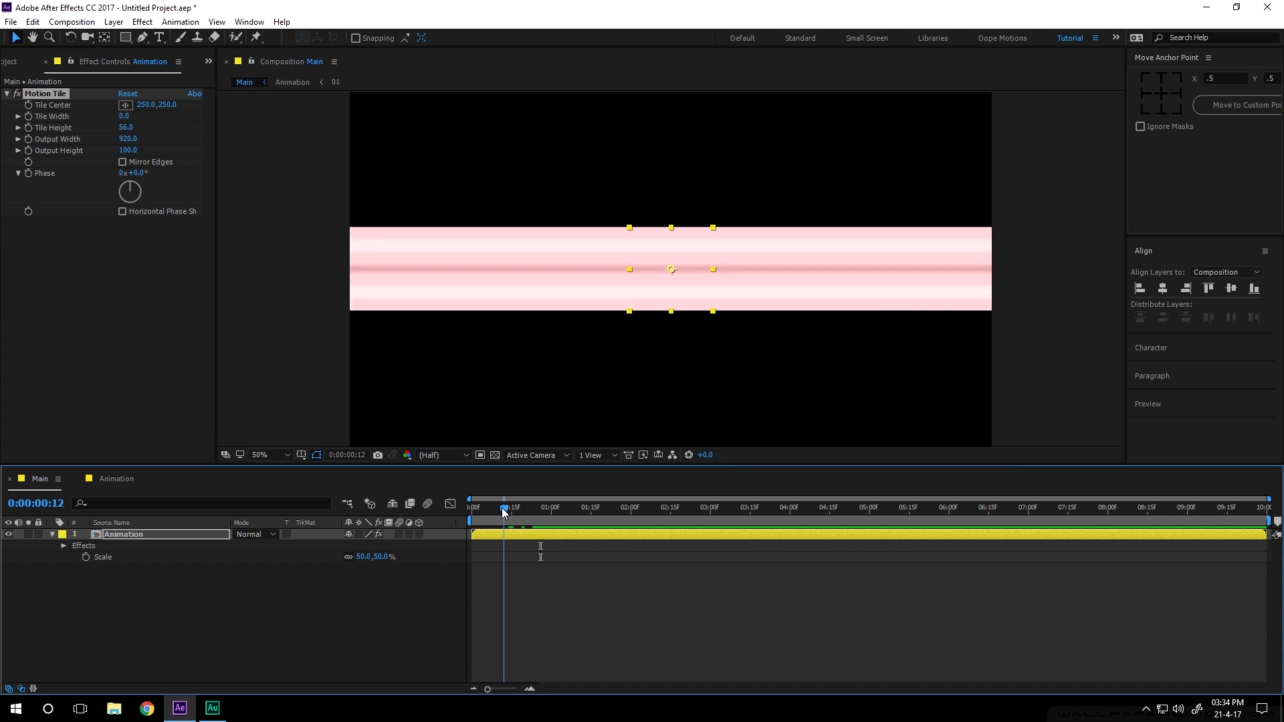
left_click(489, 511)
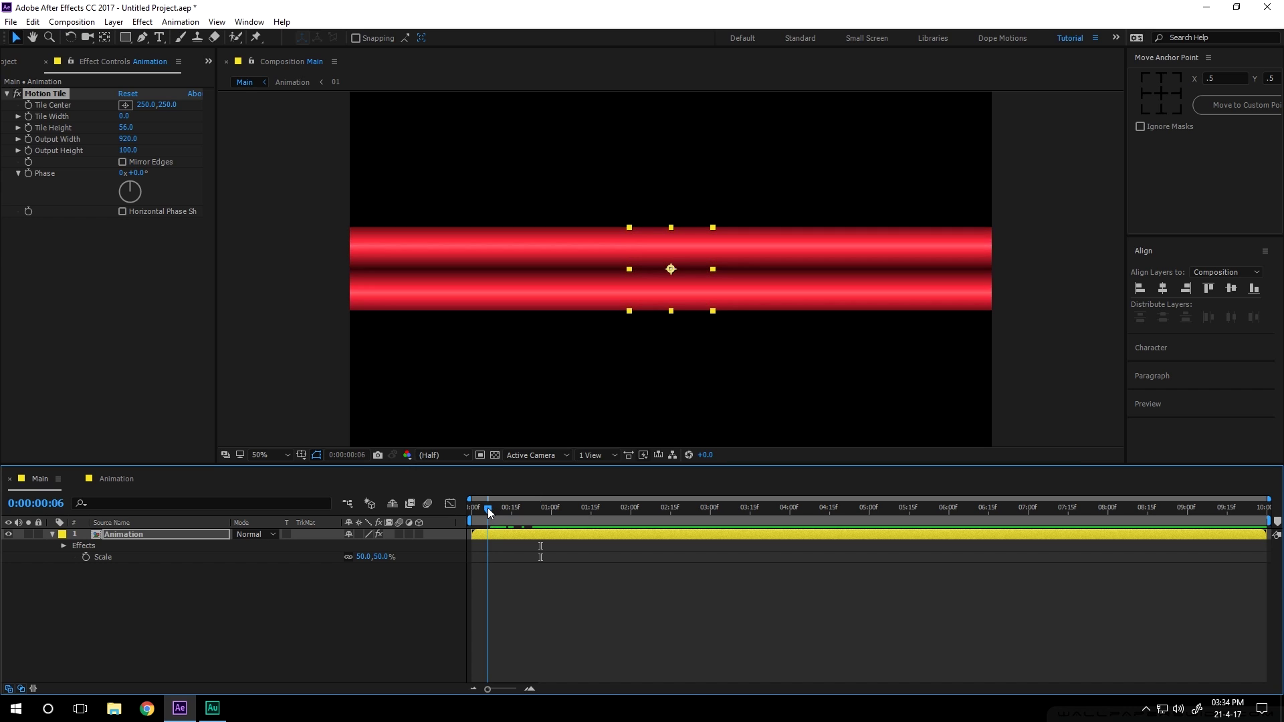
Step: Set Motion Tile's Tile Width and Tile Height to 25, Output Width to 830 and Output Height to 490
left_click(126, 128)
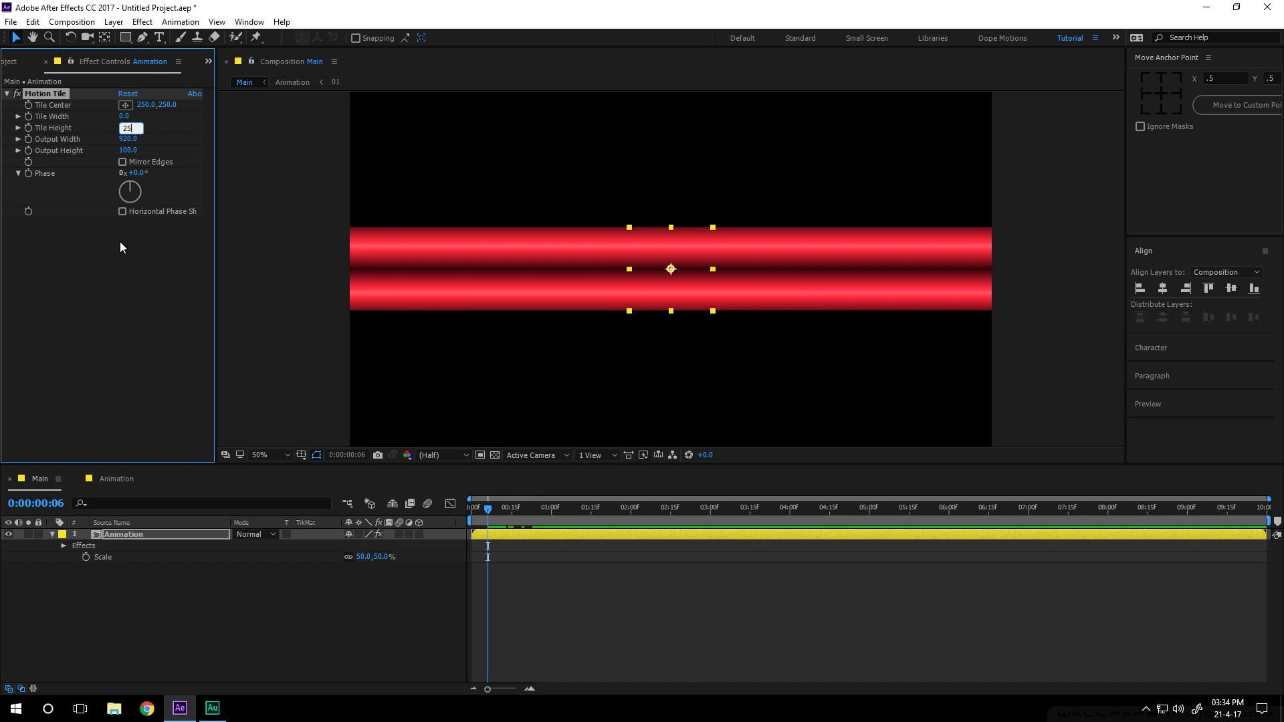
key("Return")
left_click(125, 117)
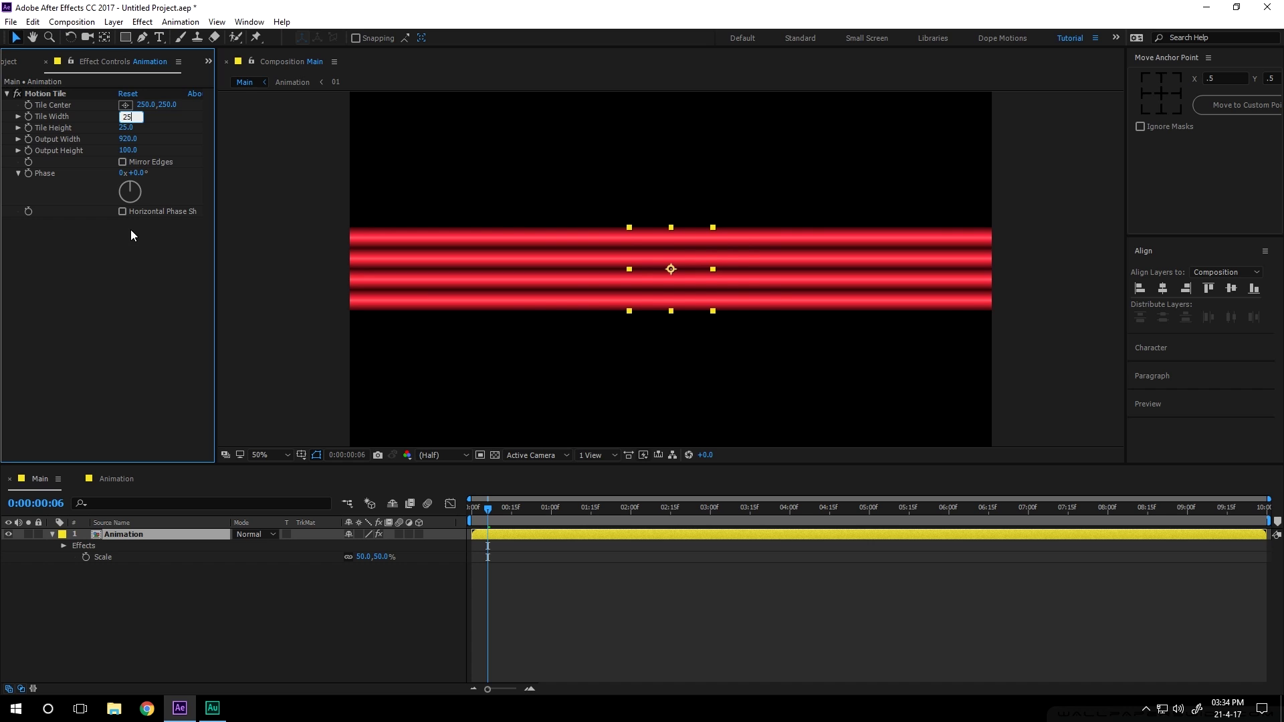
key("Return")
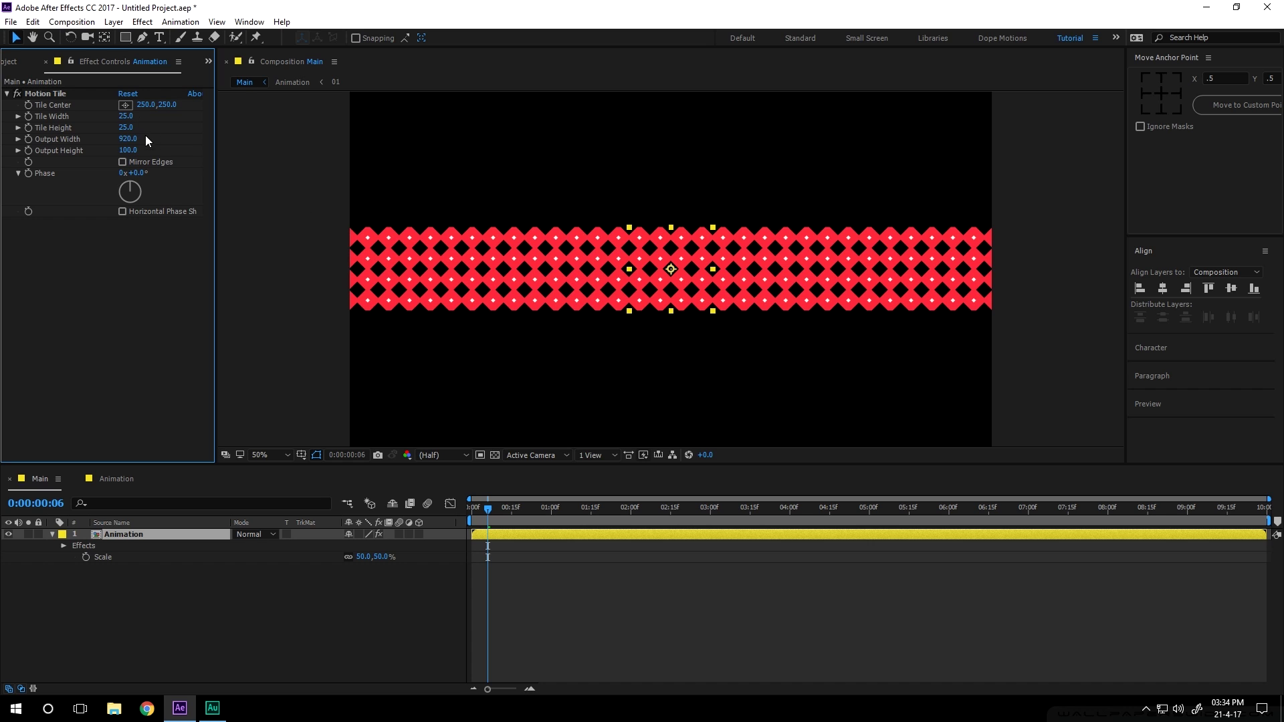
left_click_drag(126, 142, 154, 152)
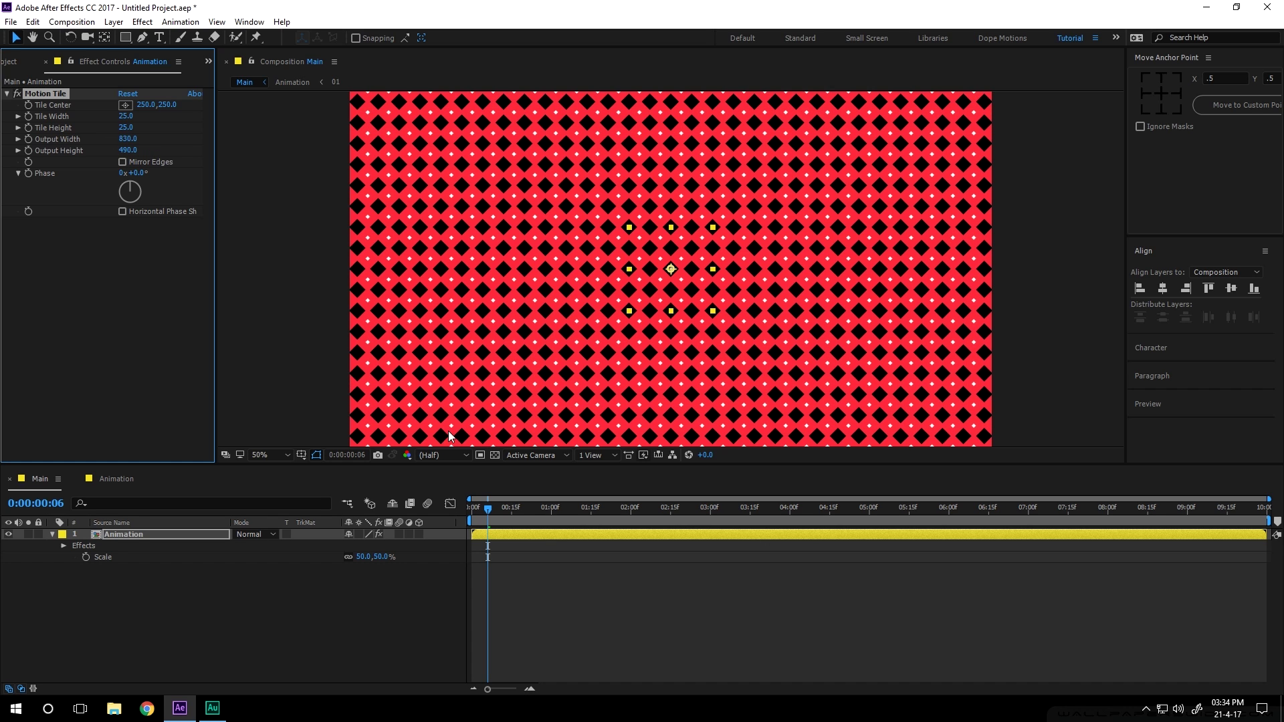
Step: Enlarge the repeated tiles at 0:00:00:12 by setting Motion Tile's Tile Width and Tile Height to 50
left_click_drag(487, 510, 507, 513)
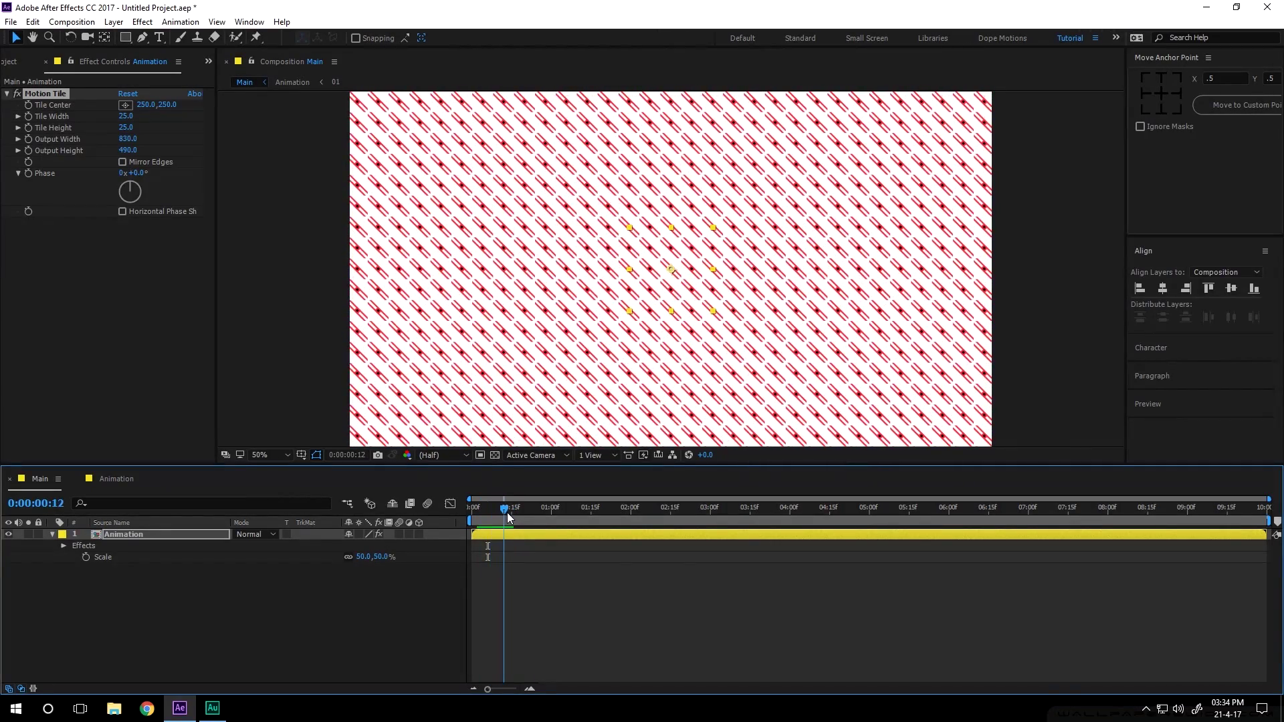
left_click_drag(125, 128, 132, 132)
left_click(127, 128)
type("50")
left_click(118, 239)
left_click(123, 116)
type("50")
left_click(129, 251)
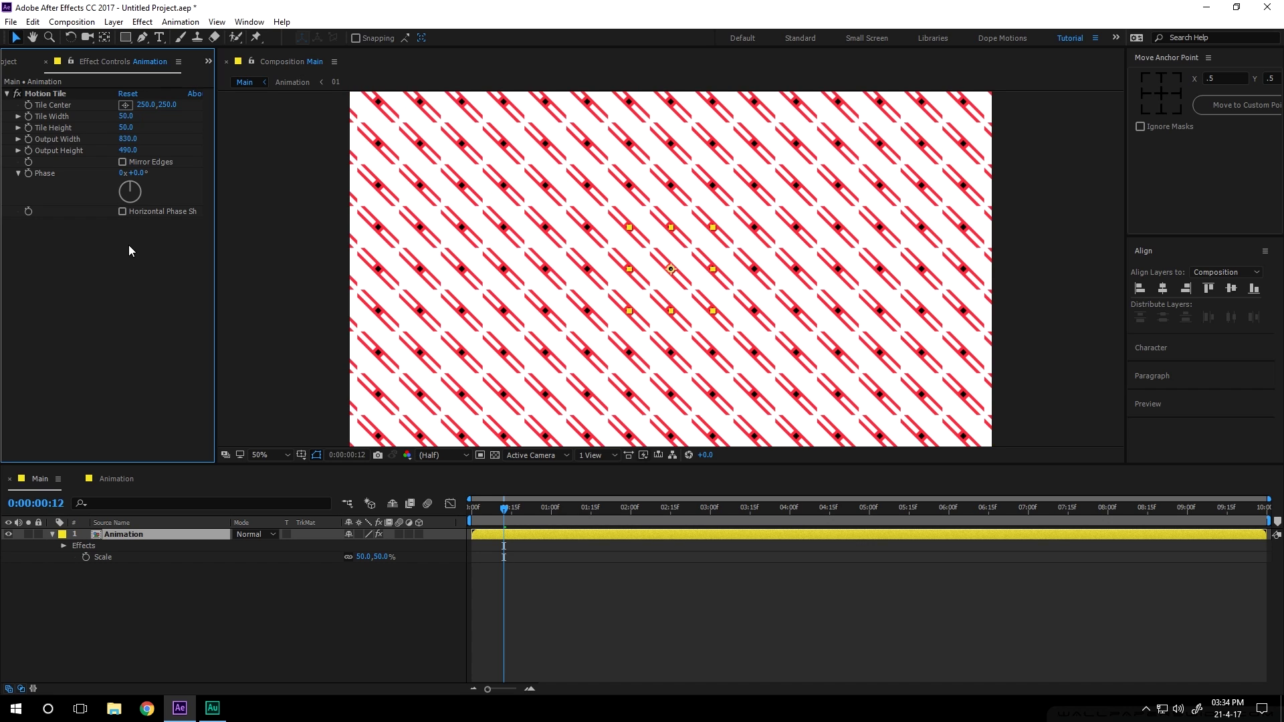
Step: Enable Mirror Edges on the Motion Tile effect and scrub the opening frames to check the mirrored pattern
left_click(475, 565)
left_click(496, 515)
mouse_move(496, 515)
left_mouse_down()
mouse_move(549, 512)
mouse_move(475, 512)
mouse_move(555, 511)
mouse_move(474, 513)
mouse_move(503, 511)
left_mouse_up()
left_click(123, 162)
left_click(123, 162)
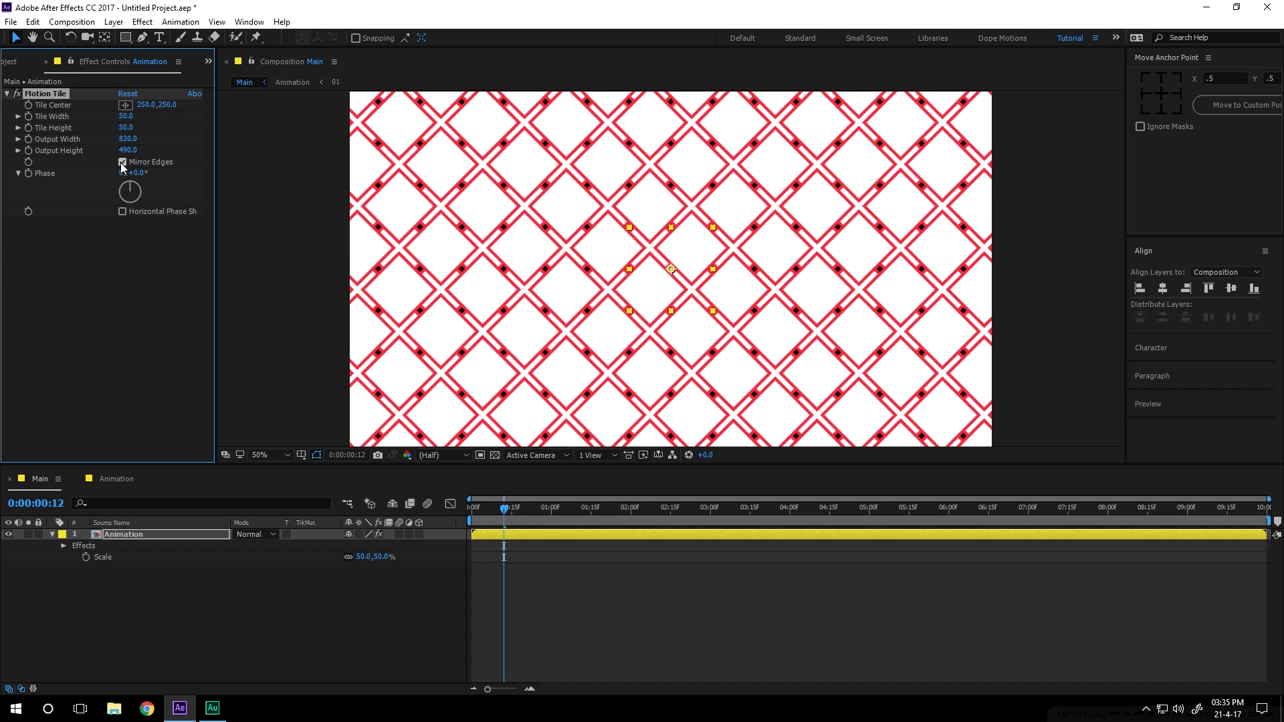
left_click(615, 550)
mouse_move(493, 511)
left_mouse_down()
mouse_move(474, 511)
mouse_move(551, 509)
mouse_move(491, 511)
mouse_move(528, 507)
mouse_move(507, 508)
left_mouse_up()
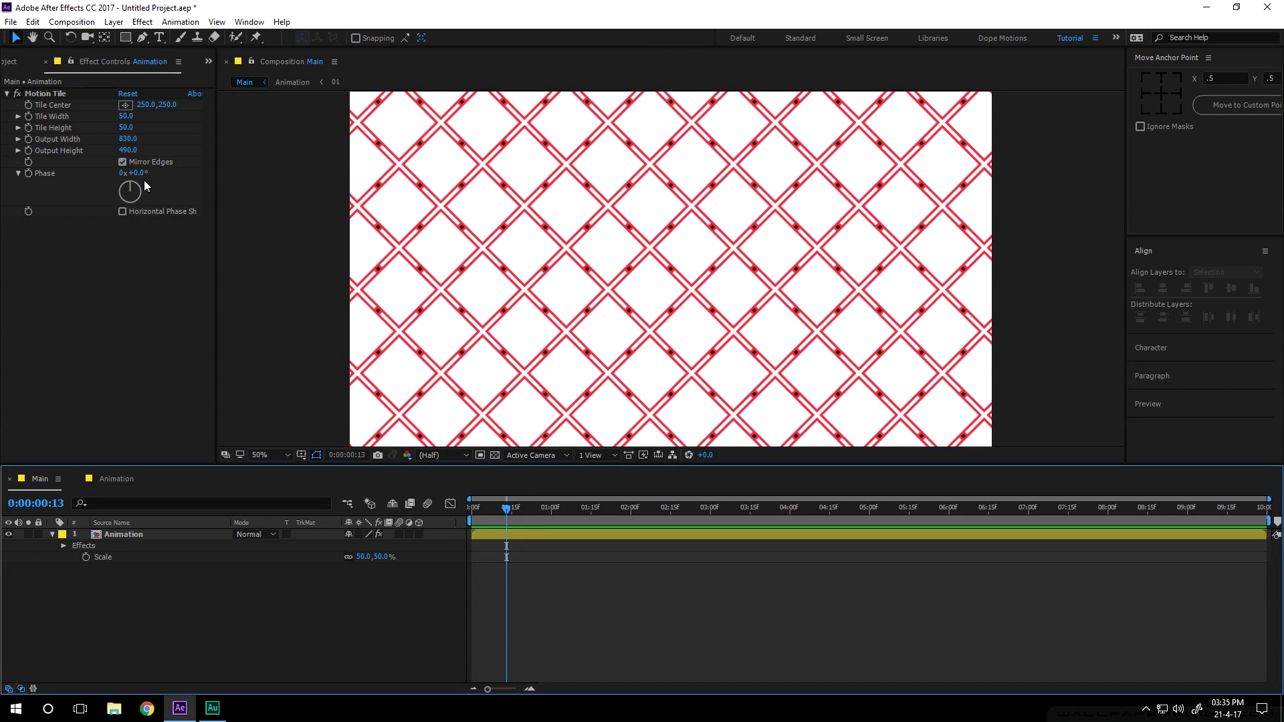
Step: Try shifting the Motion Tile Phase to 359°, reset it to 0°, and preview an earlier frame
left_click_drag(143, 174, 381, 176)
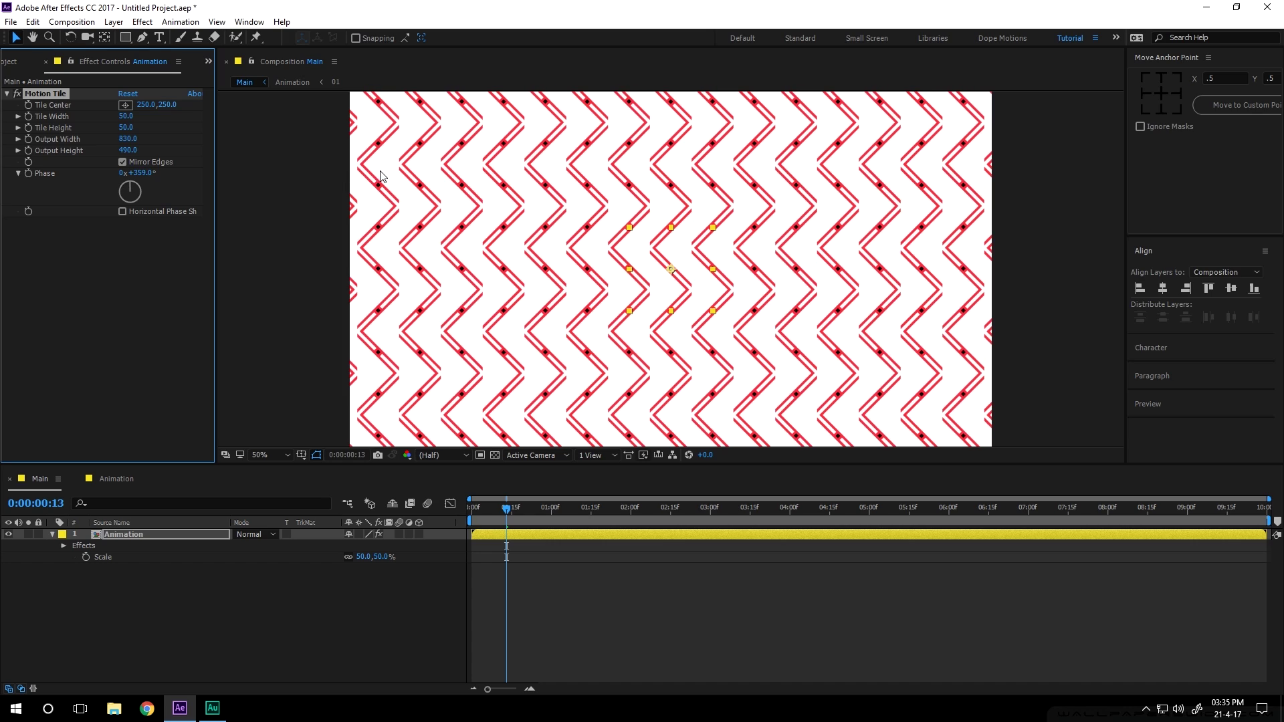
mouse_move(506, 508)
left_mouse_down()
mouse_move(492, 507)
mouse_move(530, 508)
mouse_move(478, 508)
mouse_move(507, 508)
left_mouse_up()
left_click(149, 173)
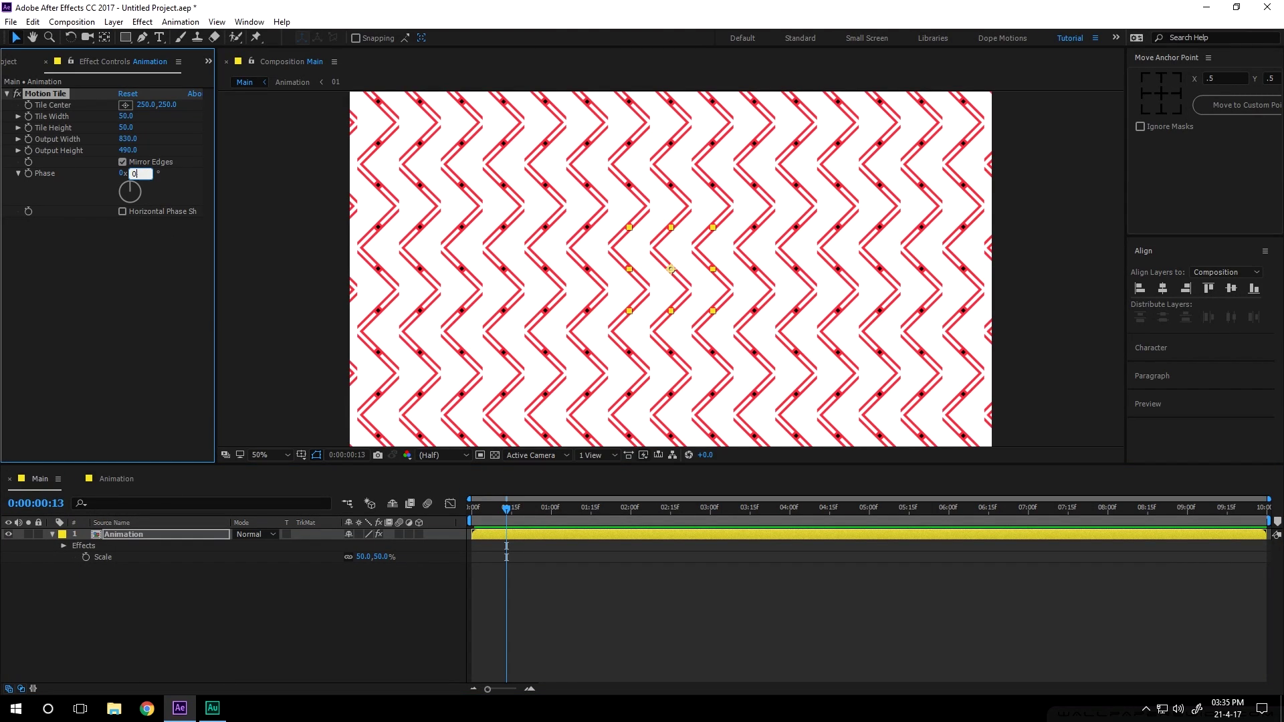
key("Return")
left_click_drag(506, 512, 494, 515)
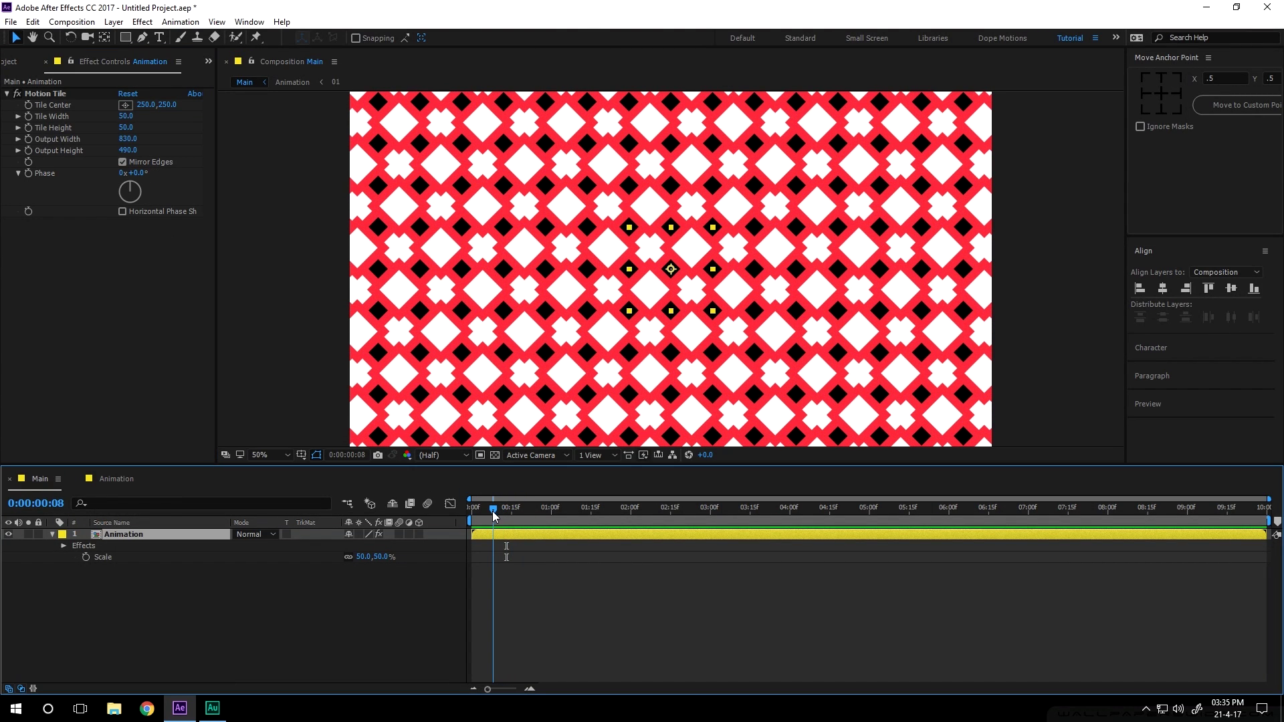
Step: Open the Animation composition, collapse the upper 01 layer's properties, and move the current time to 0:00:00:12
double_click(122, 534)
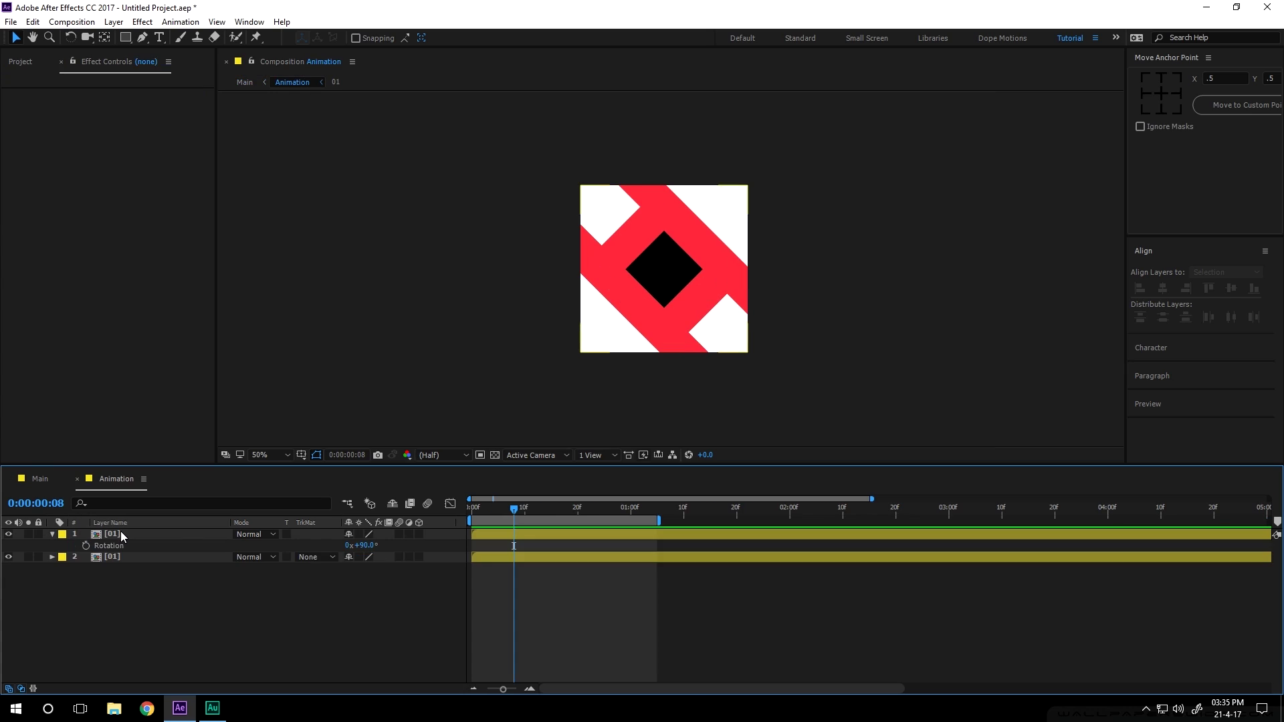
left_click(53, 535)
left_click(144, 592)
left_click_drag(526, 513, 535, 515)
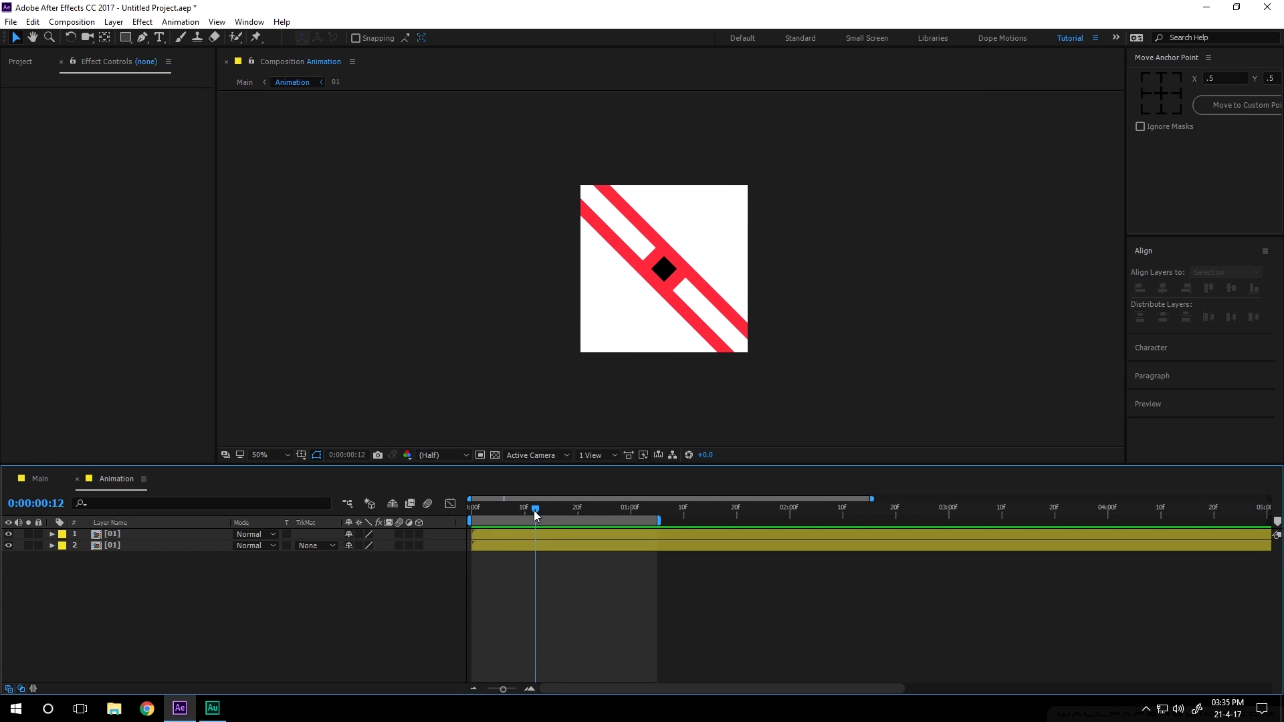
Step: Set up the Pen tool with a 10 px stroke in blue 147AFB and no fill
left_click(142, 38)
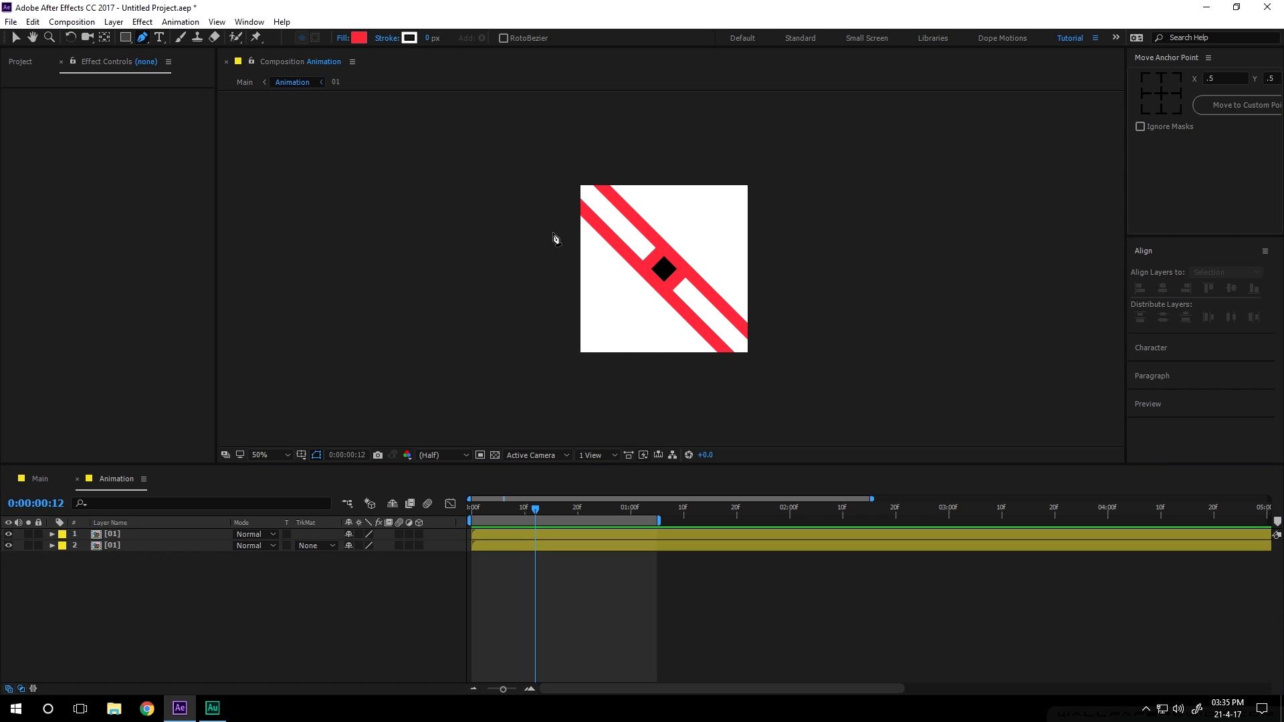
left_click(434, 38)
left_click(417, 90)
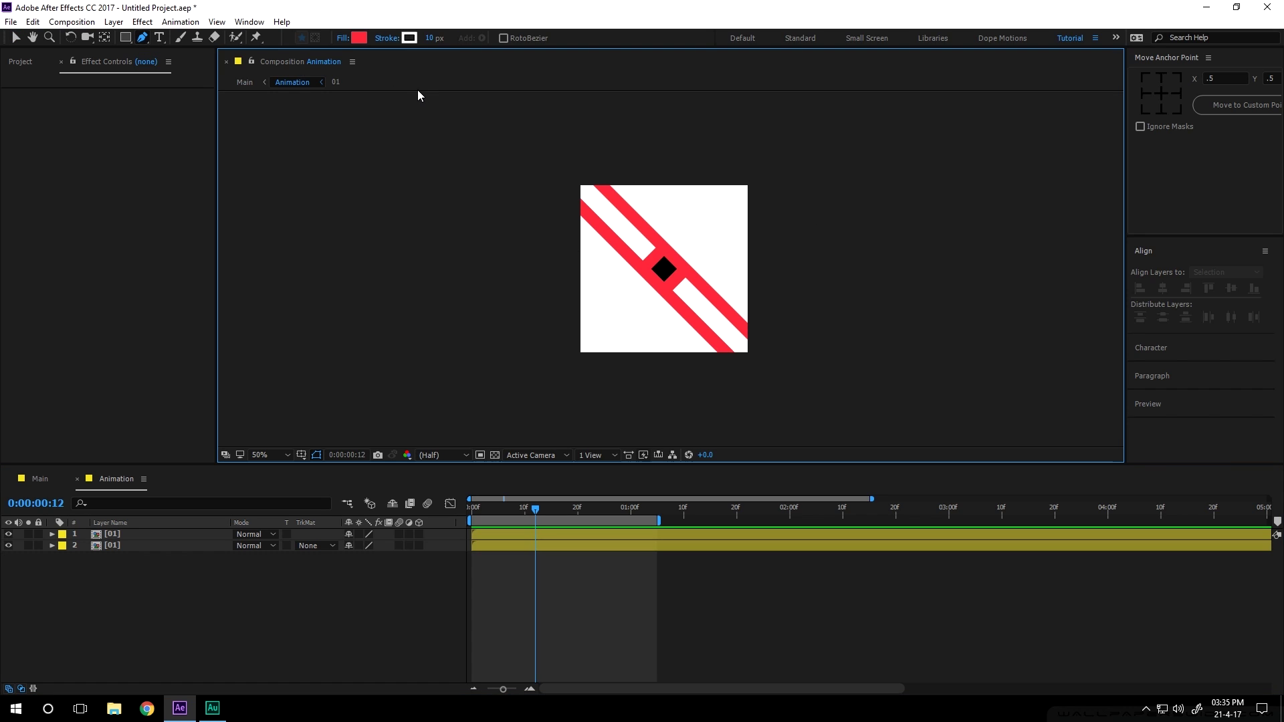
left_click(409, 38)
left_click(459, 461)
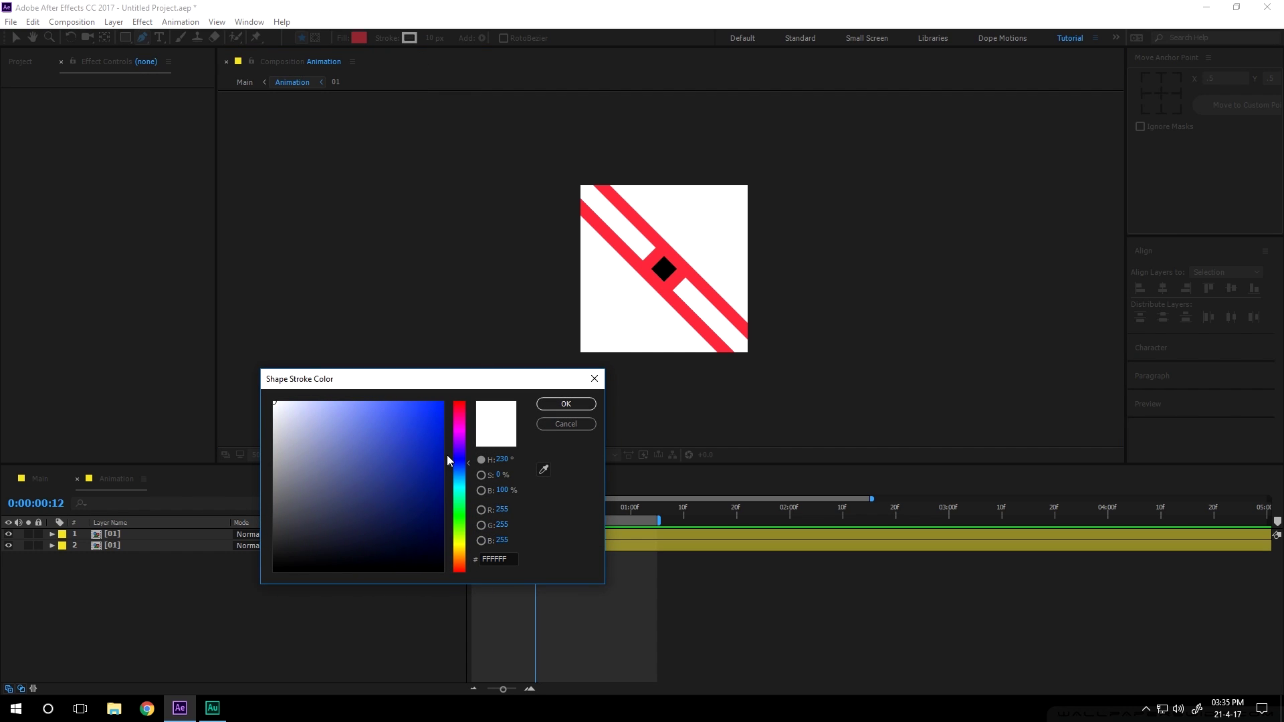
left_click(460, 470)
left_click(430, 405)
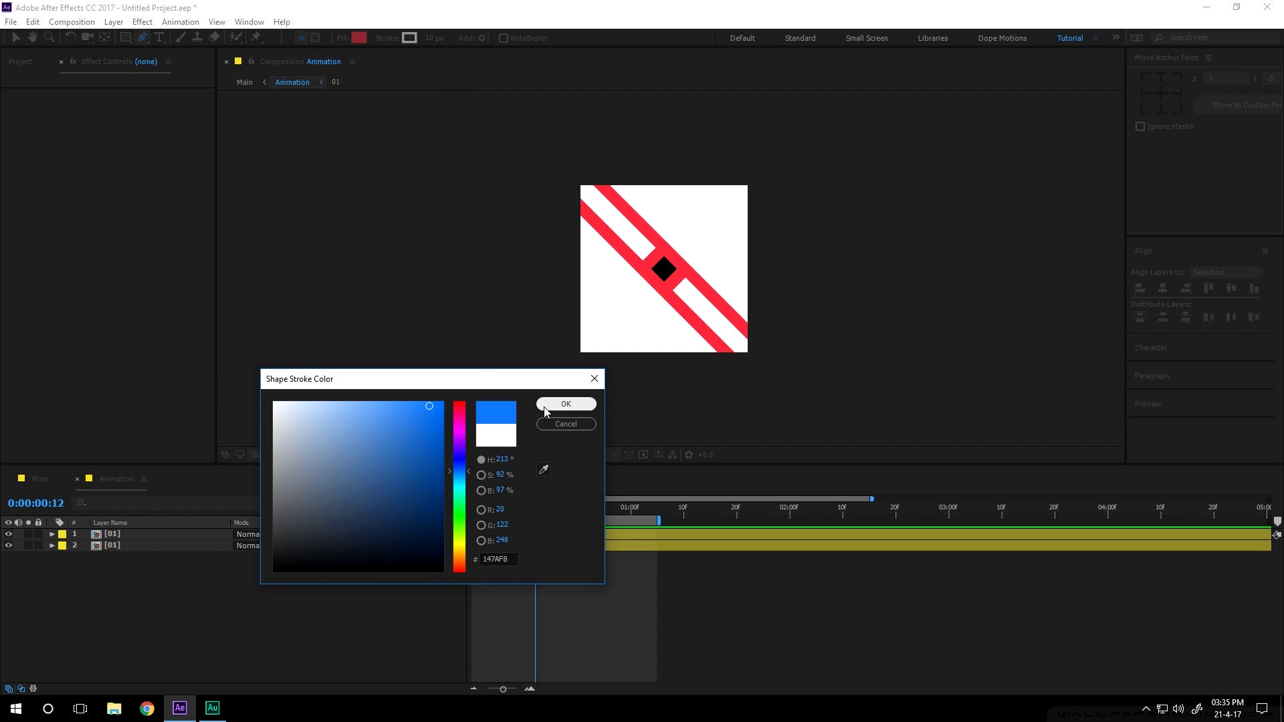
left_click(565, 404)
left_click(343, 38)
left_click(636, 263)
left_click(695, 341)
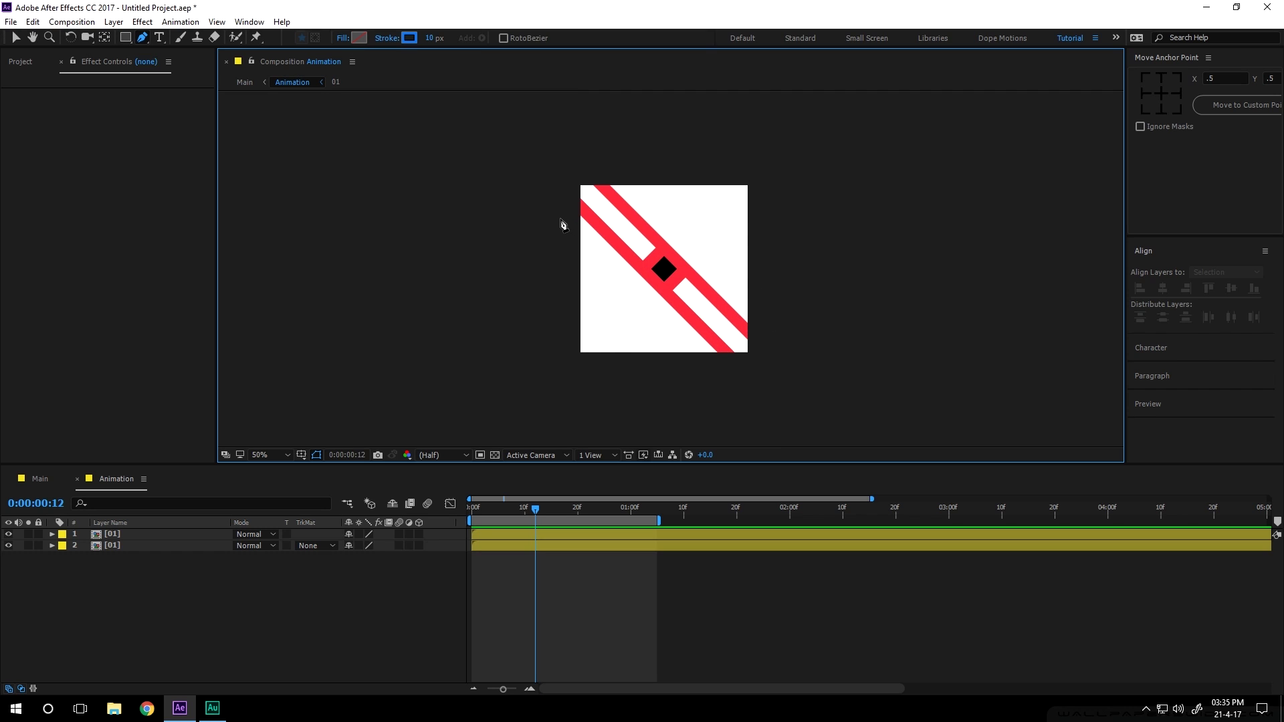
Step: Draw a straight horizontal line across the upper part of the Animation composition and set its stroke width to 20 px
left_click(556, 220)
left_click(766, 219)
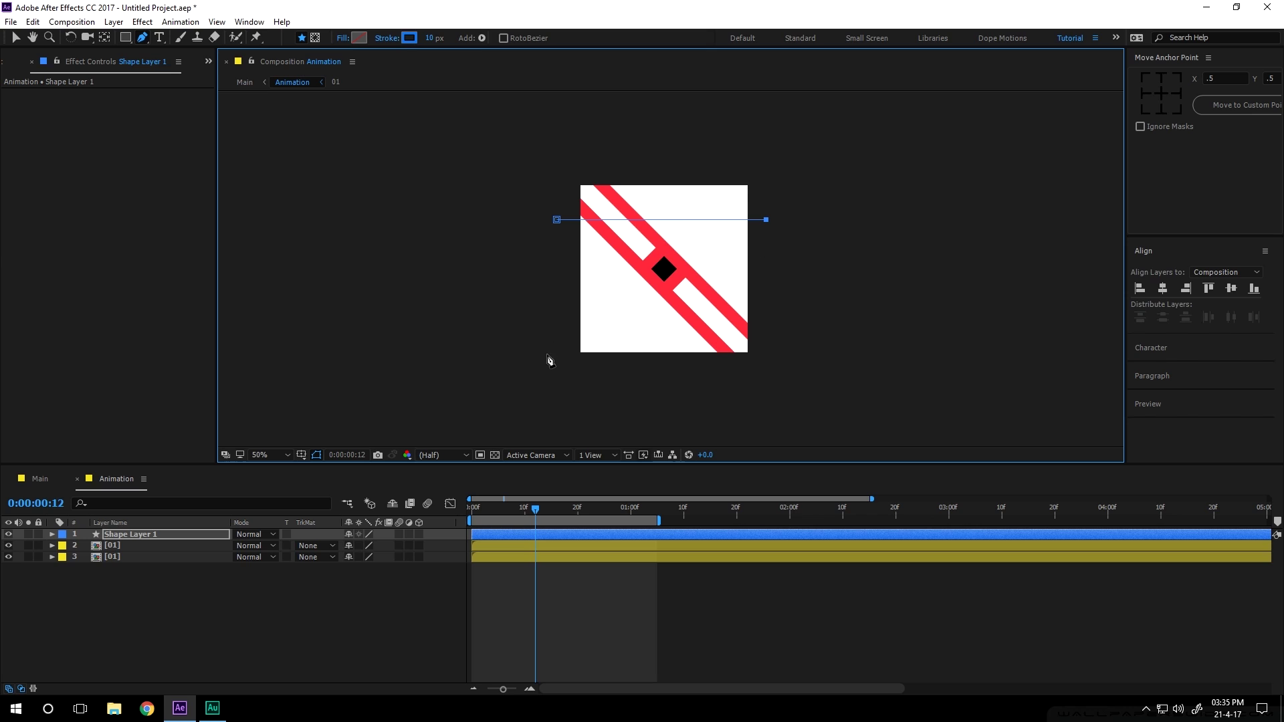
left_click(428, 39)
type("20")
left_click(457, 185)
Step: Rename the new shape layer to line
left_click(15, 37)
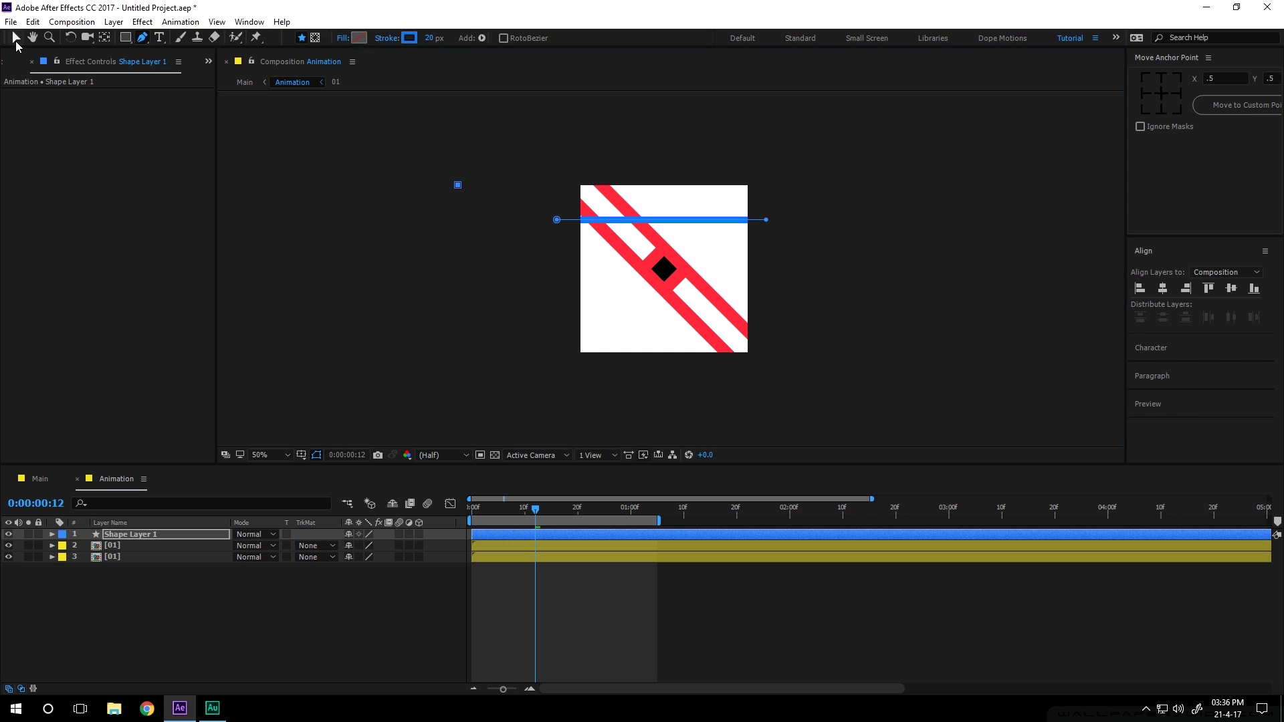
left_click(131, 535)
key("Return")
key("BackSpace")
type("line")
key("Return")
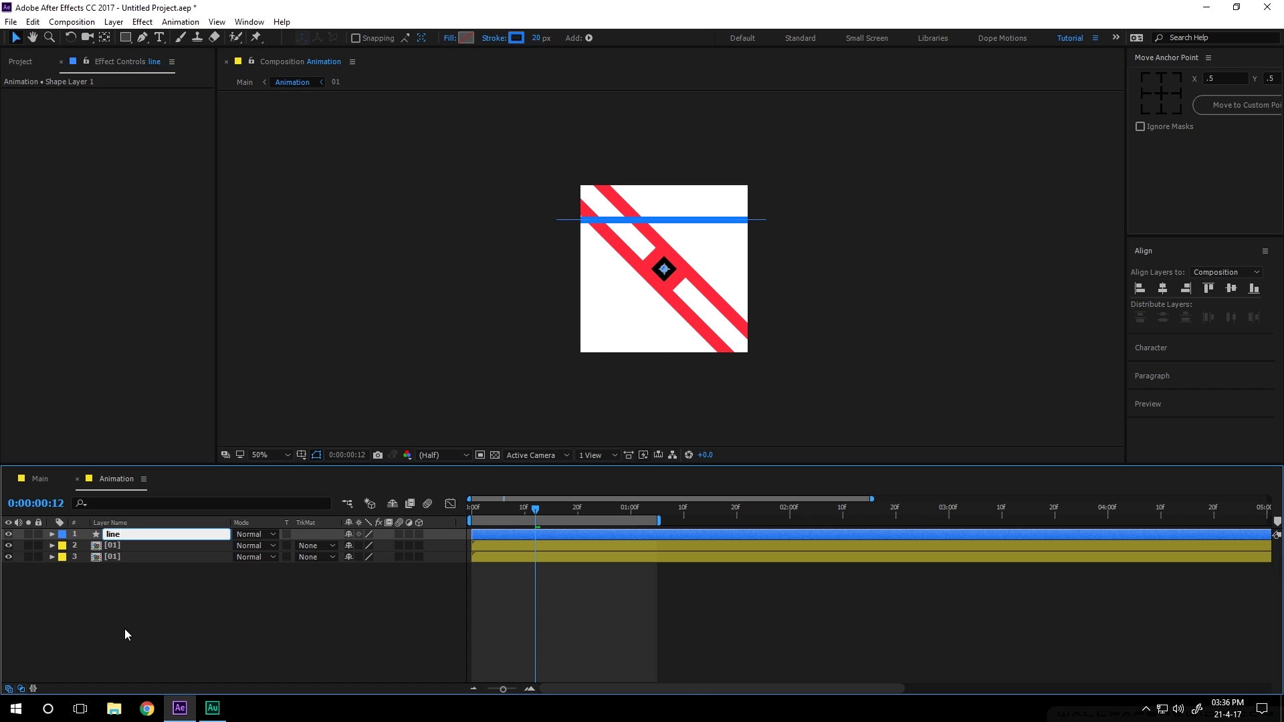
left_click(123, 633)
Step: Add Trim Paths to the line layer with End at 61%, and delete the stray Shape 2 from its contents
left_click(52, 534)
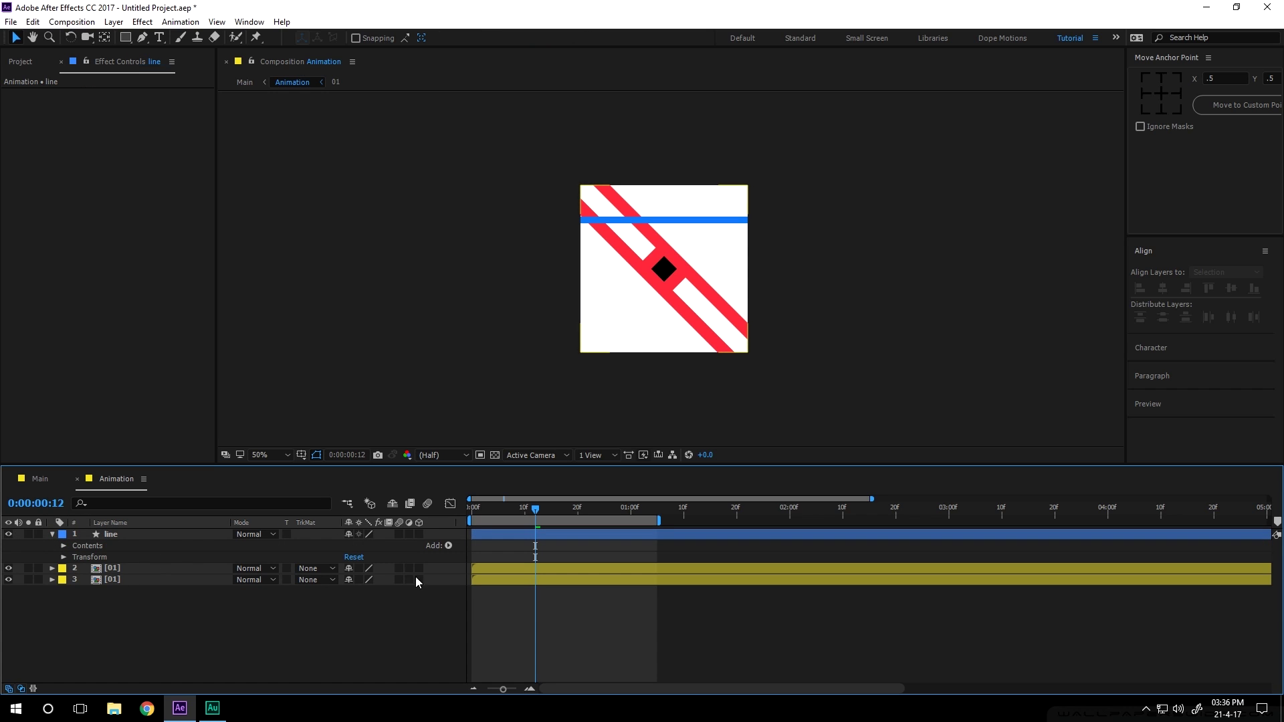
left_click(449, 545)
left_click(514, 473)
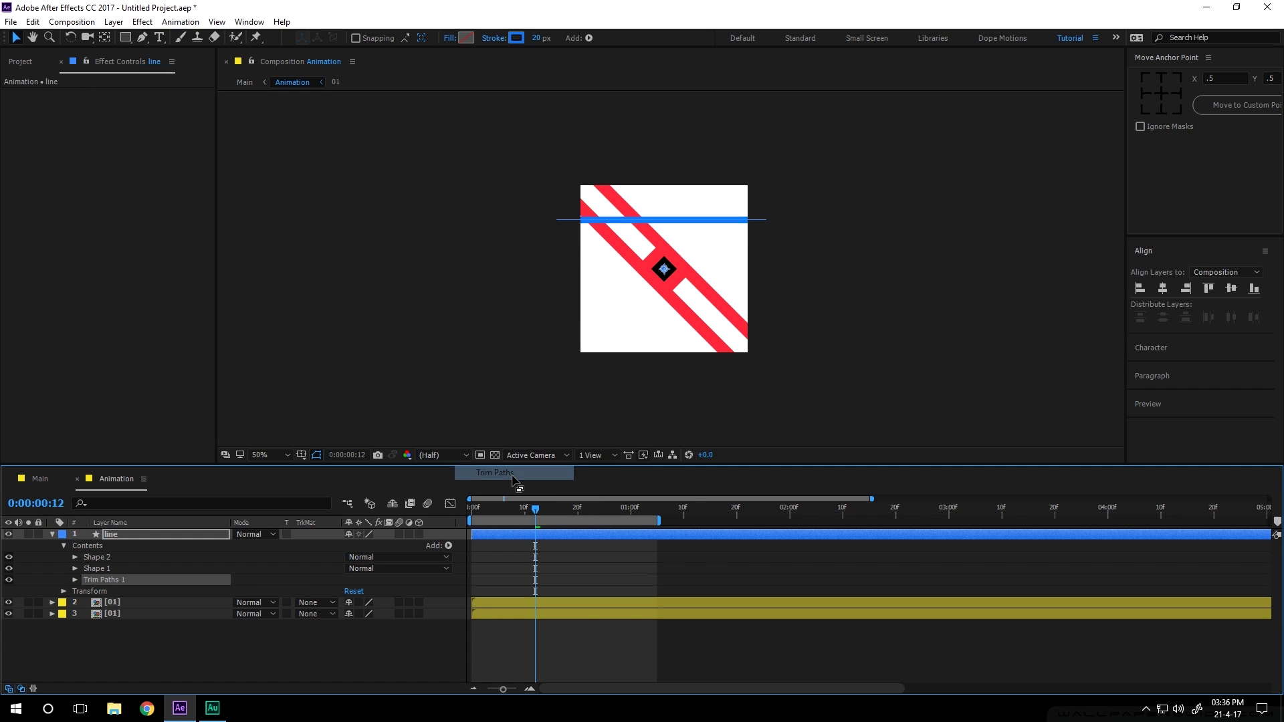
left_click(74, 579)
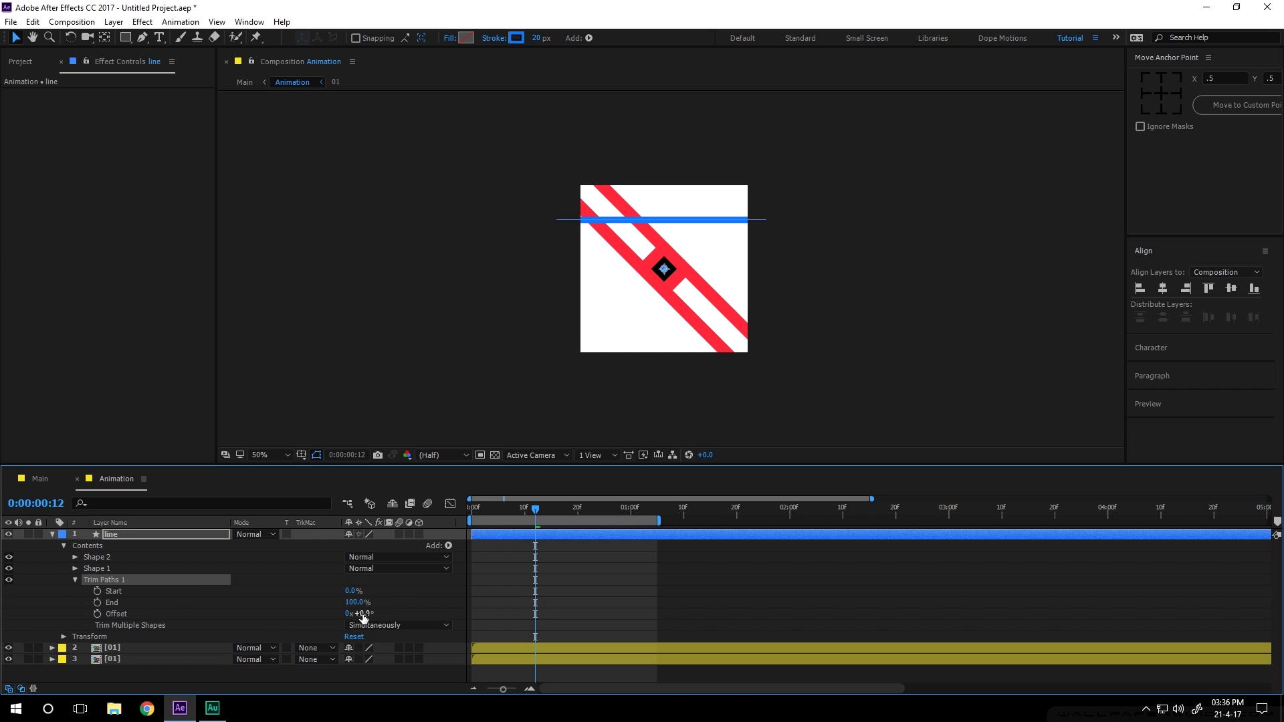
mouse_move(354, 602)
left_mouse_down()
mouse_move(292, 613)
mouse_move(372, 605)
left_mouse_up()
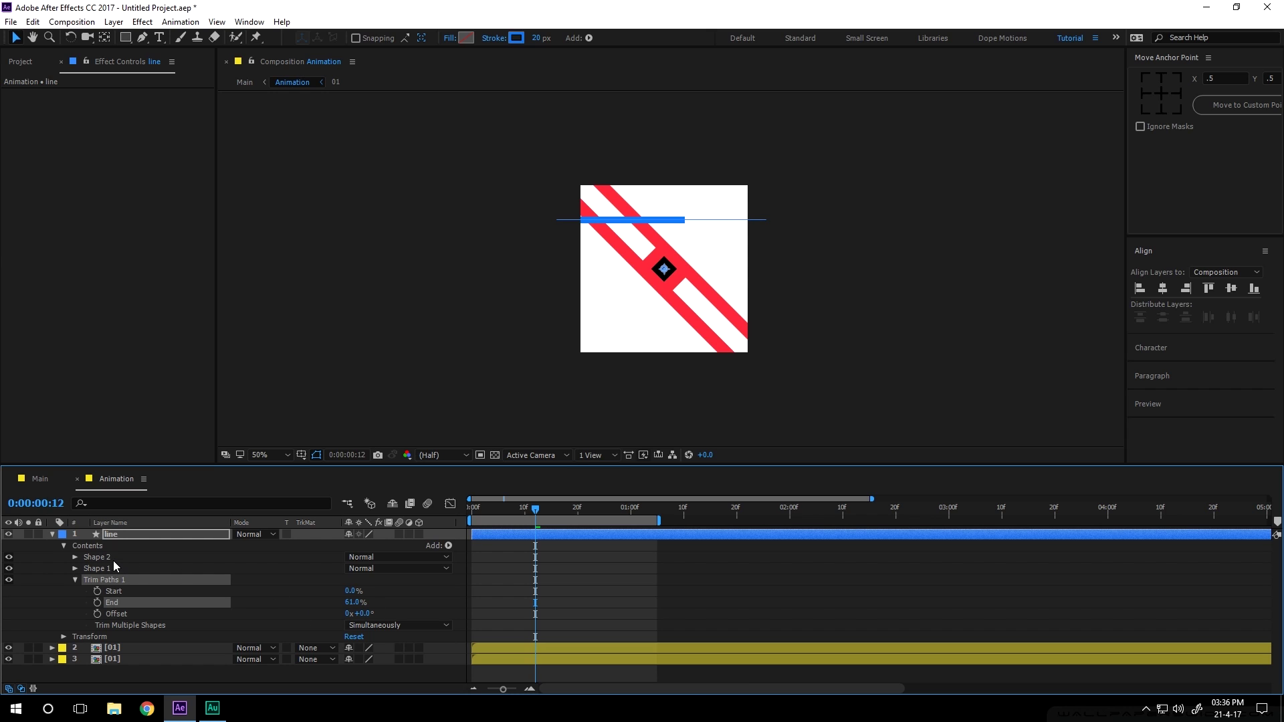
left_click(101, 558)
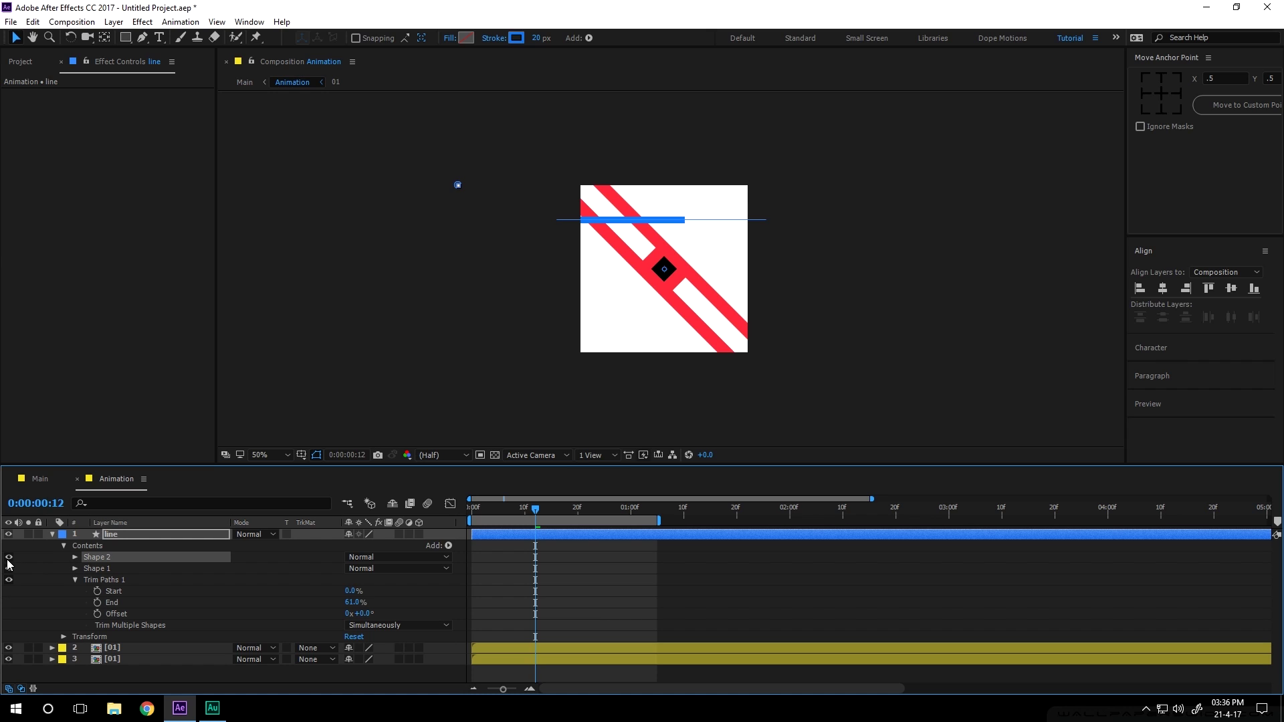
key("Delete")
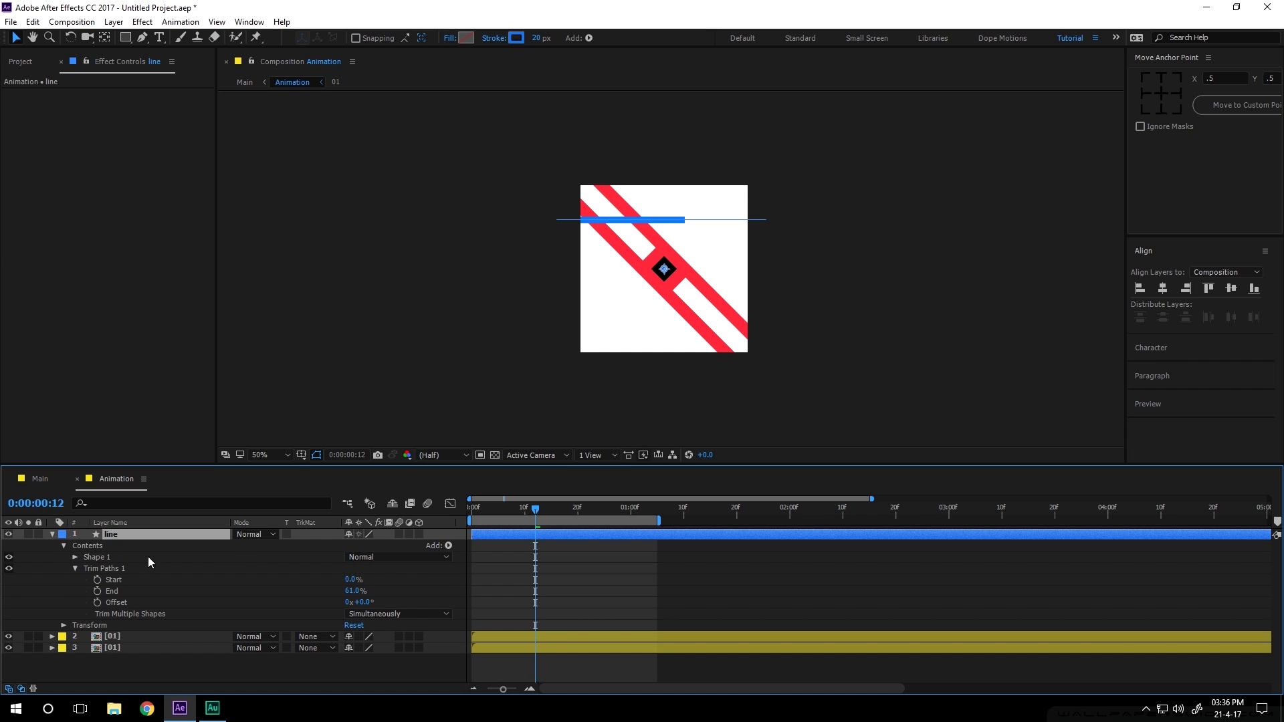
Step: Animate the line's Trim Paths End from 0% at 0:00:00:00 to 100% at 0:00:00:15
left_click_drag(535, 512, 472, 519)
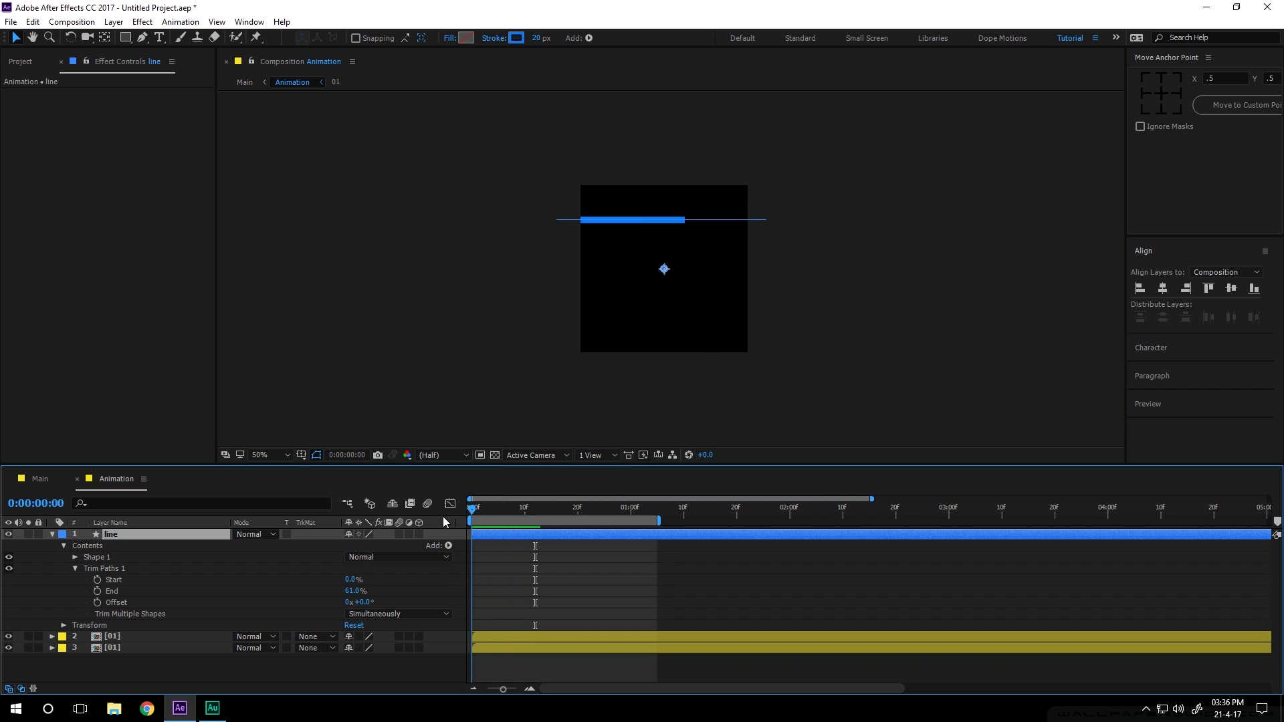
mouse_move(350, 593)
left_mouse_down()
mouse_move(334, 593)
mouse_move(369, 600)
left_mouse_up()
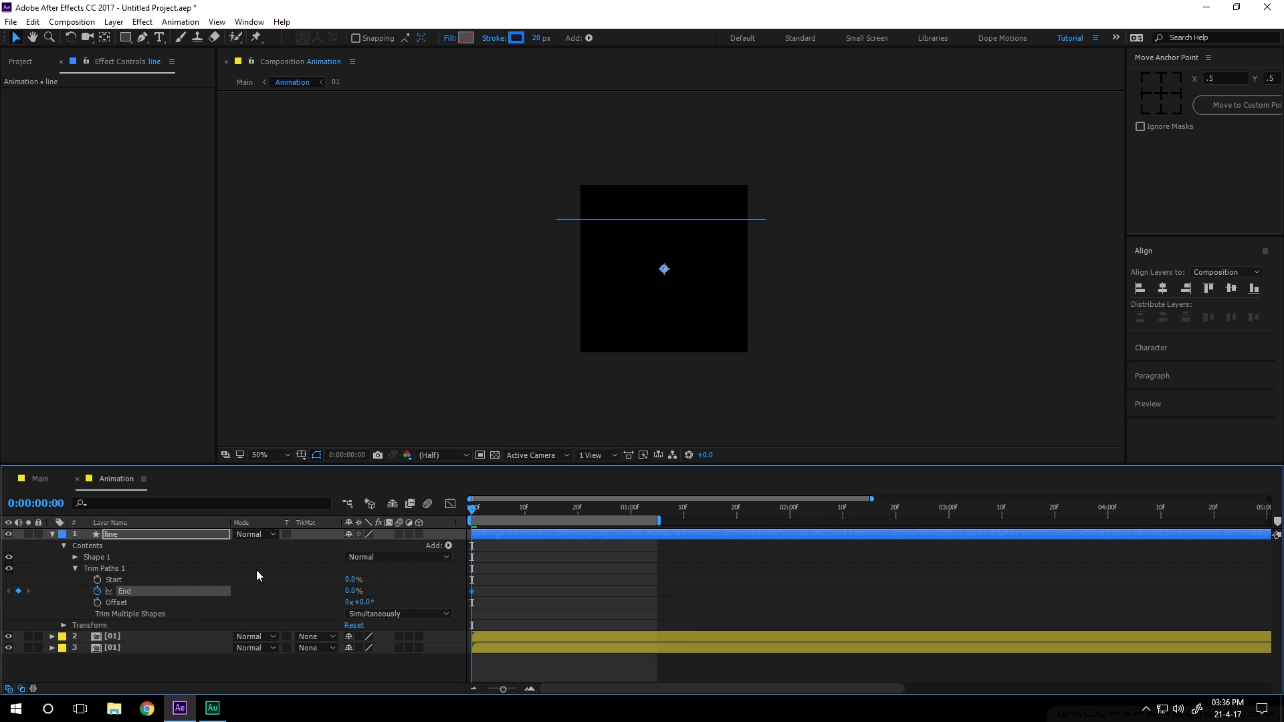
left_click_drag(473, 512, 552, 517)
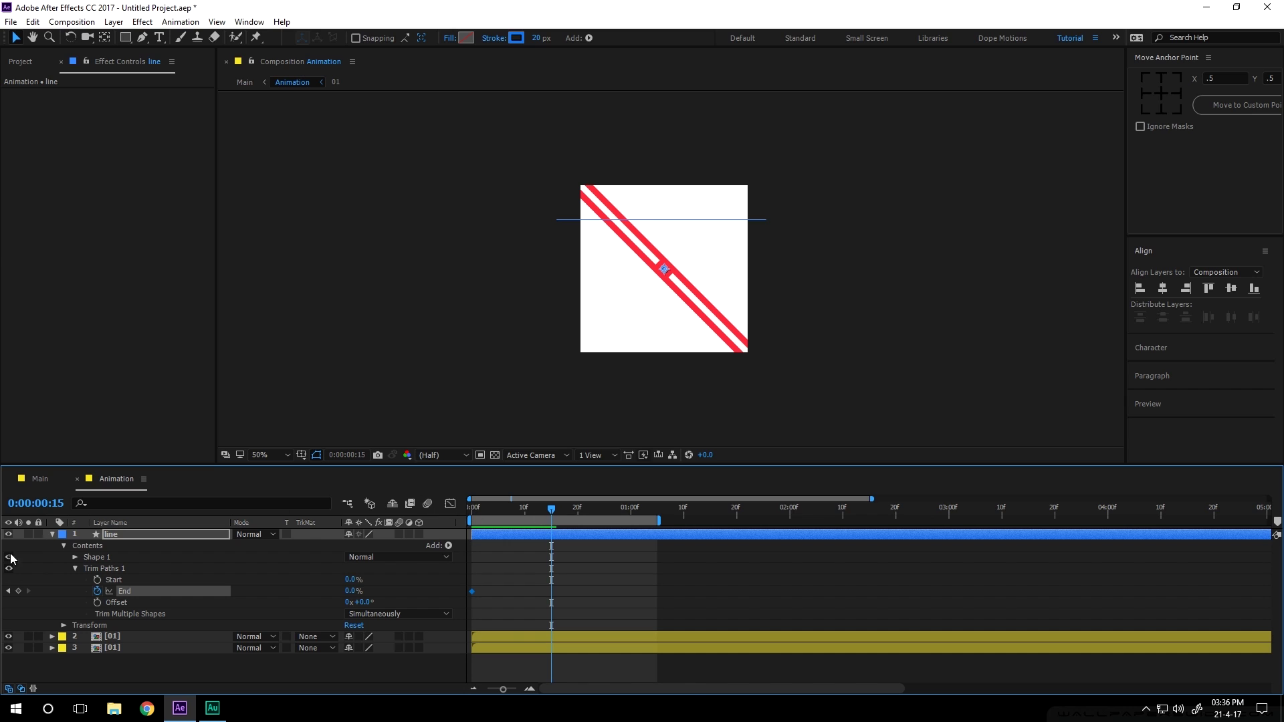
left_click_drag(373, 590, 541, 595)
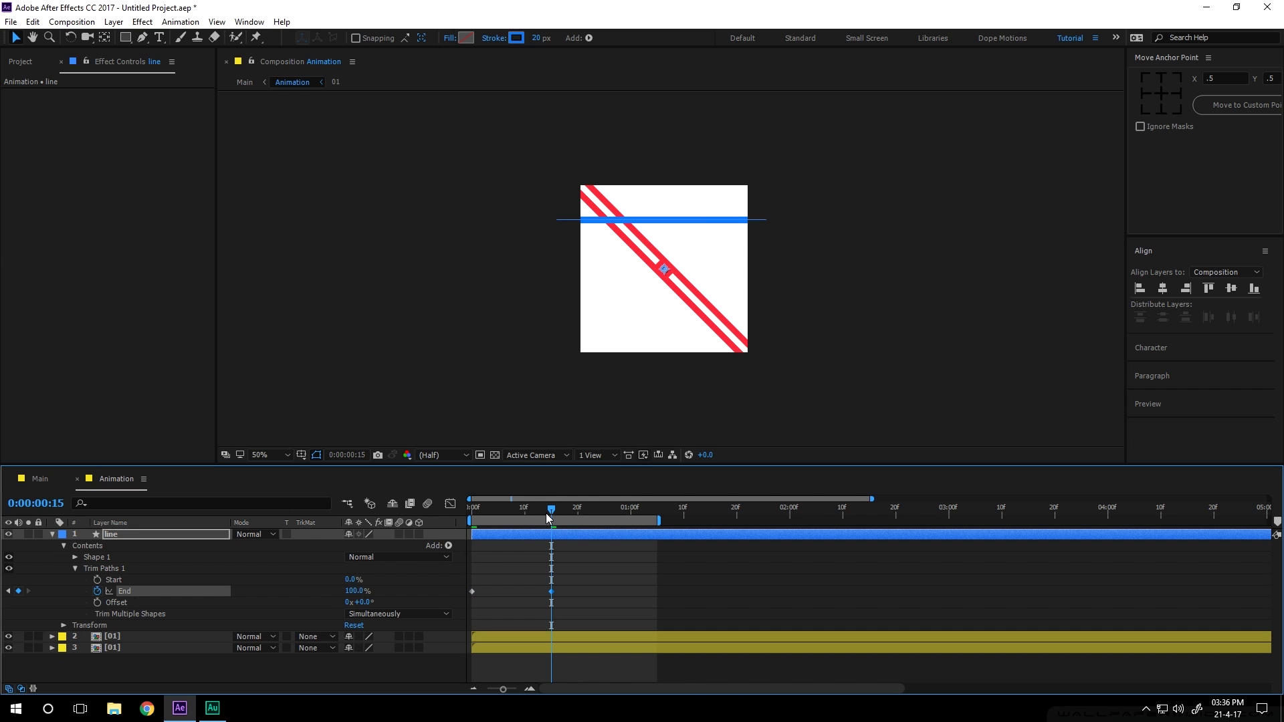
Step: Animate the line's Trim Paths Start from 0% at 0:00:00:10 to 100% at 0:00:00:25
left_click_drag(546, 515, 524, 515)
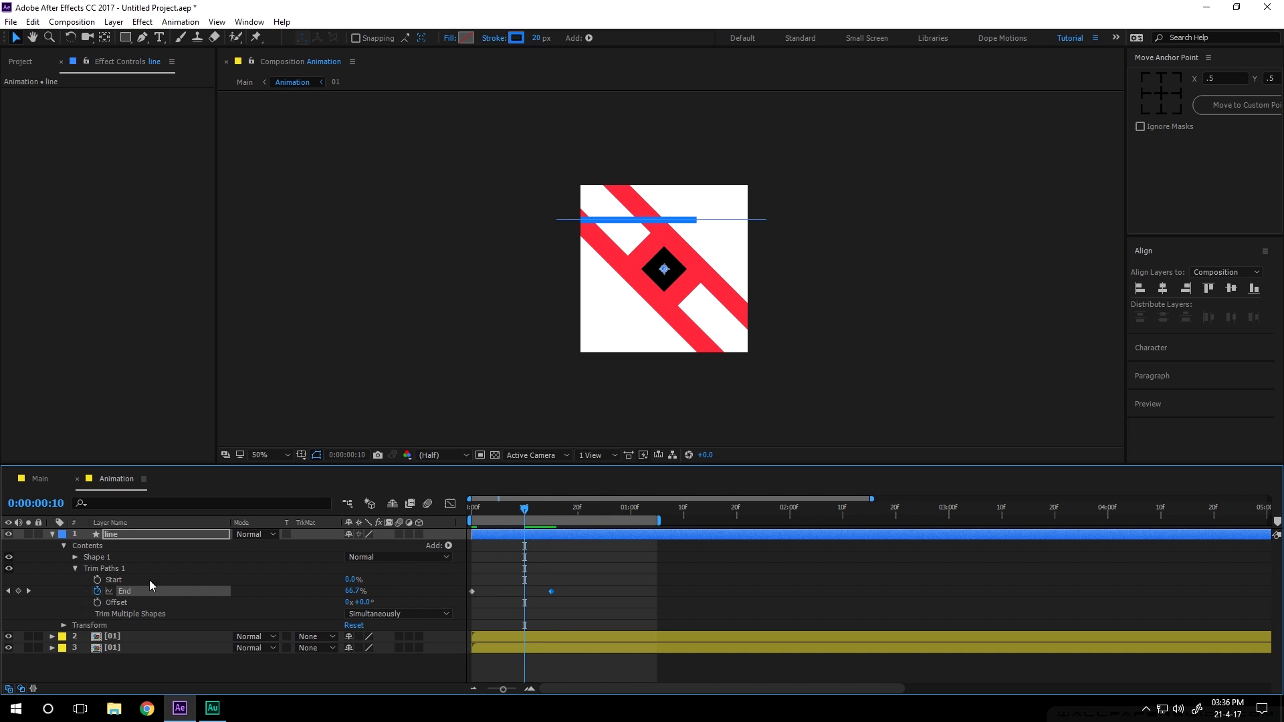
left_click(99, 580)
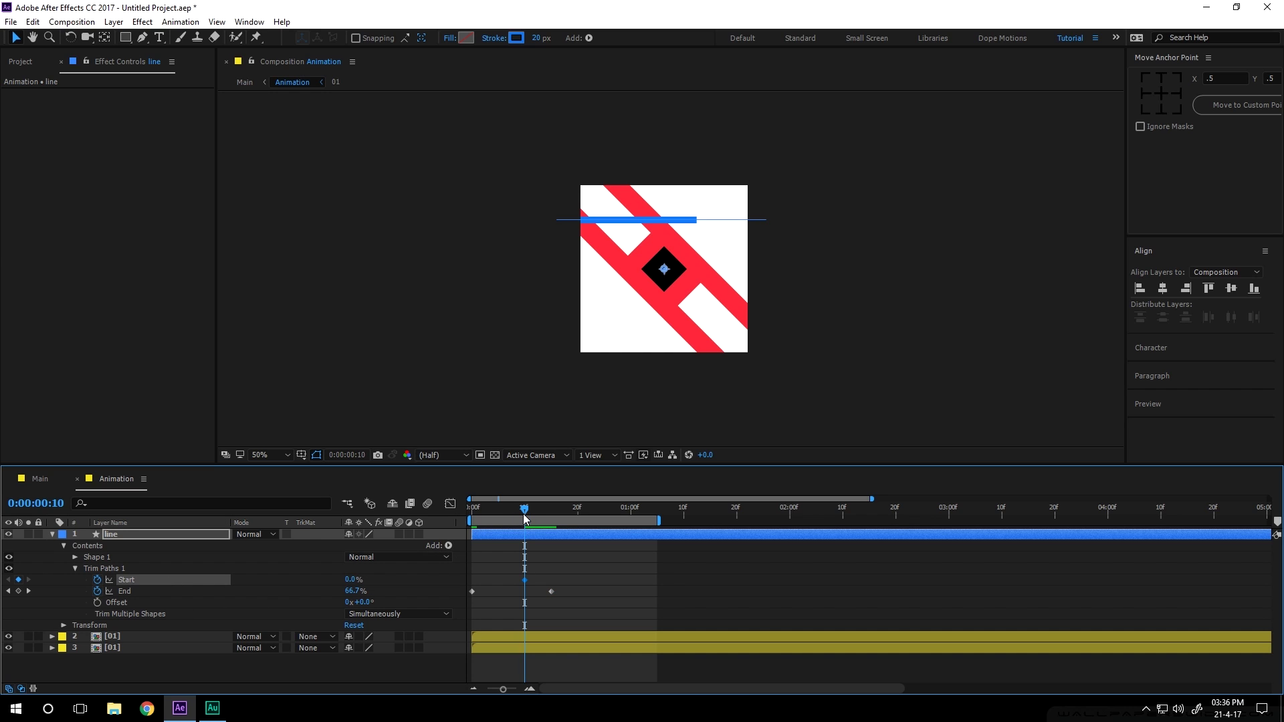
left_click_drag(529, 512, 606, 515)
left_click_drag(351, 580, 467, 604)
Step: Easy ease the Trim Paths Start and End keyframes and reshape both speed curves to peak early and slow down gradually
key("F9")
left_click(449, 505)
left_click_drag(598, 658, 450, 664)
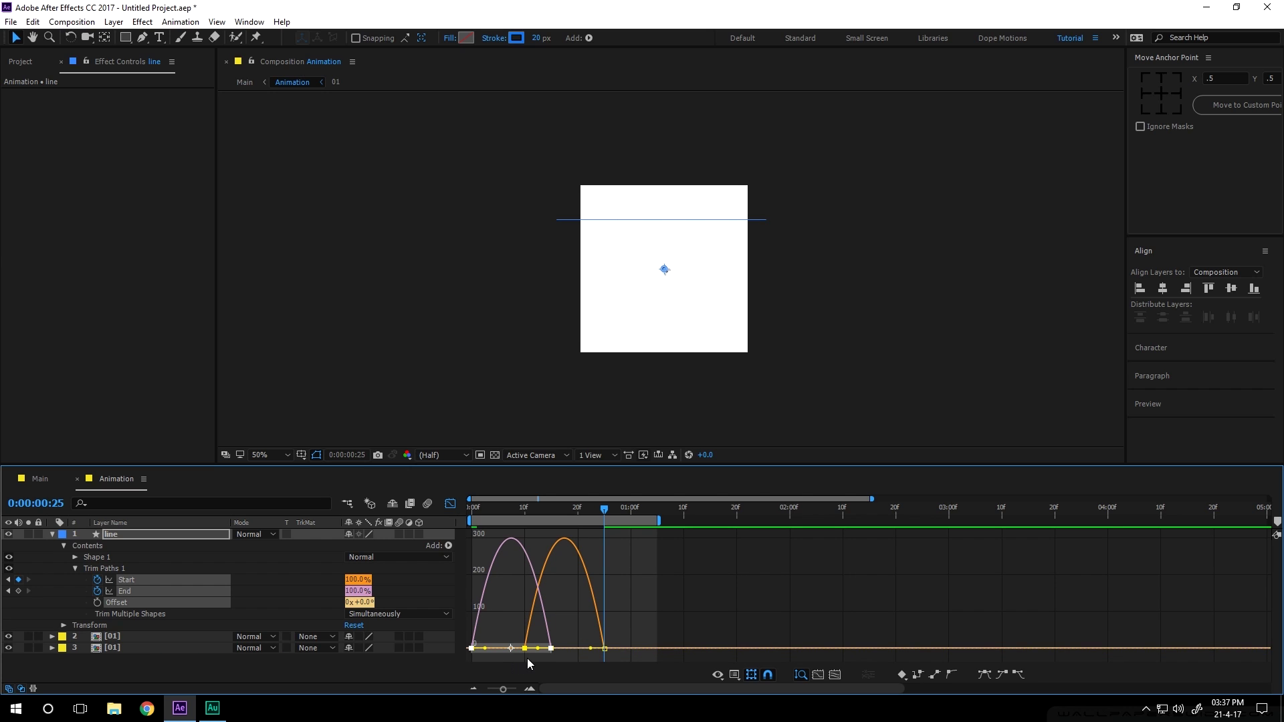
left_click_drag(588, 652, 511, 652)
Step: Preview the eased line in the Animation composition and check the mirrored pattern in the Main composition
key("Home")
key("space")
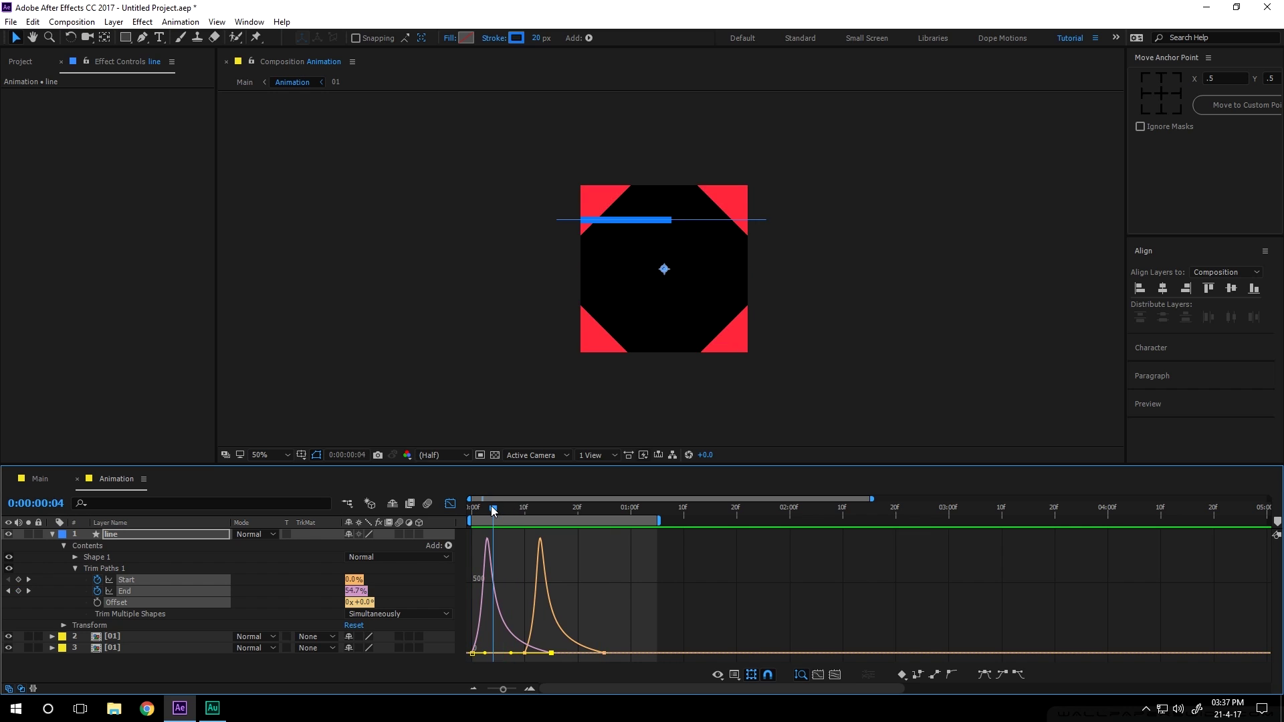
left_click(52, 535)
left_click(484, 545)
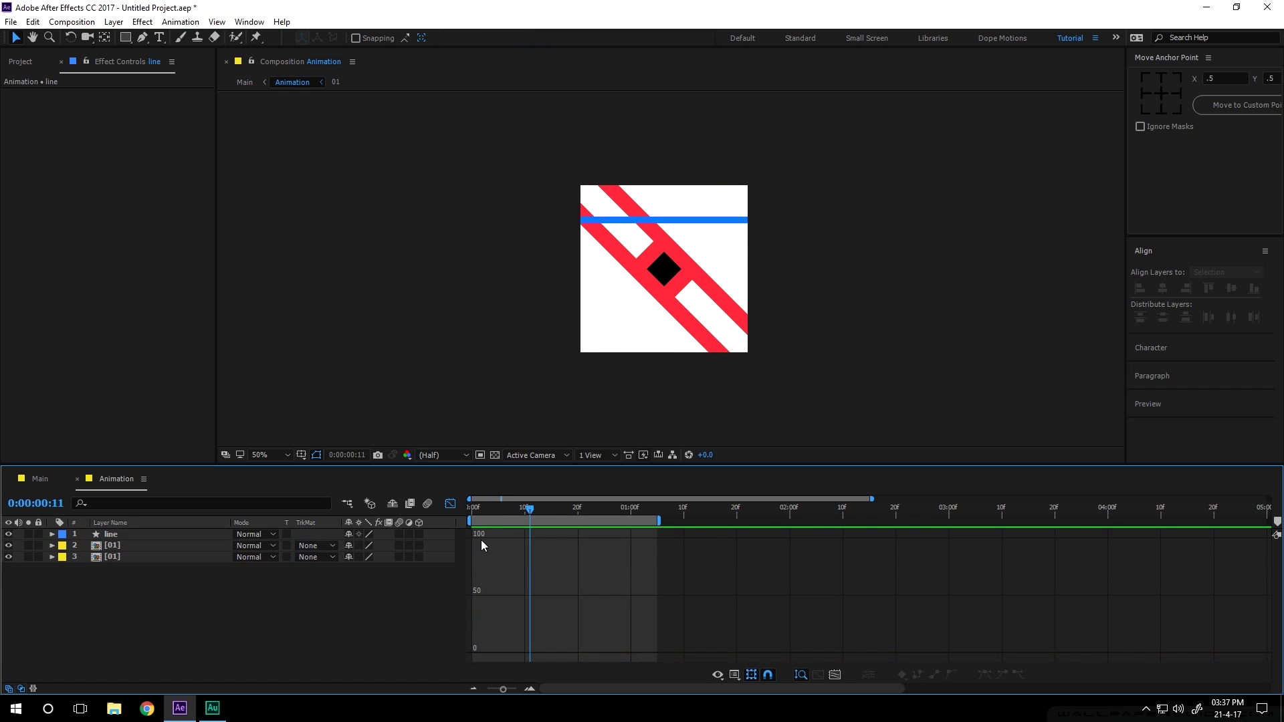
left_click(40, 479)
left_click(531, 587)
left_click(488, 516)
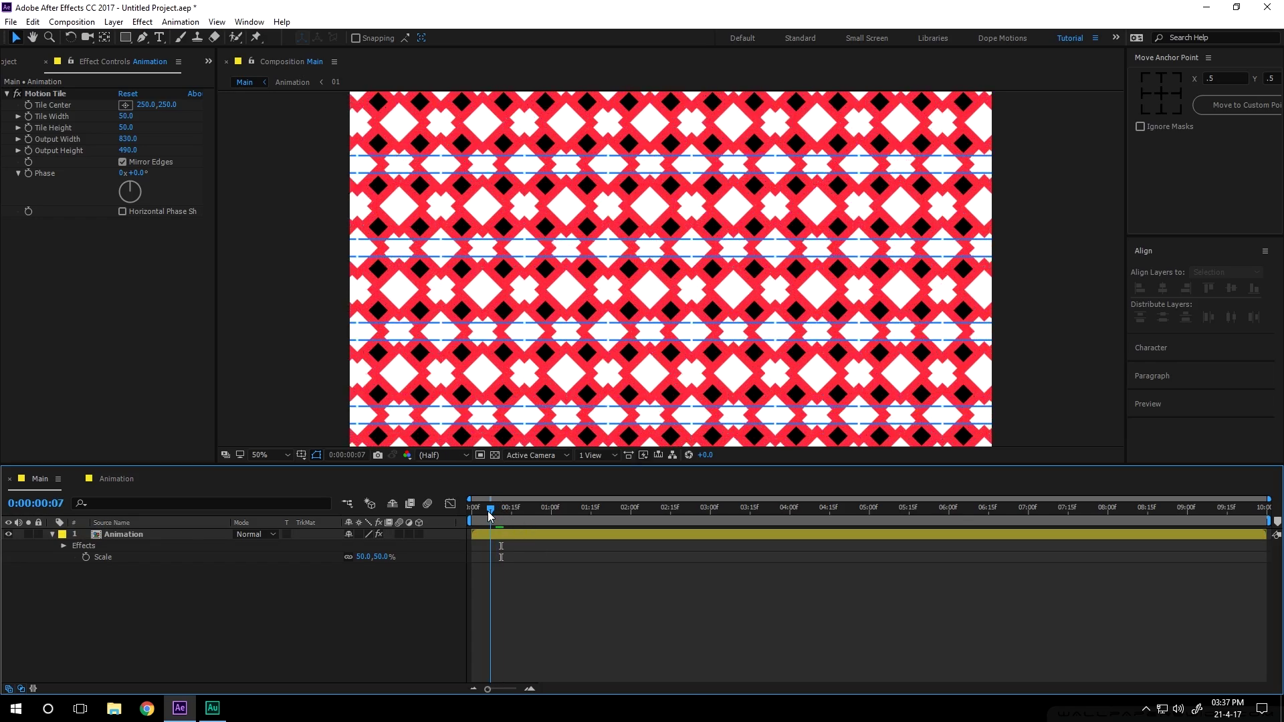
left_click_drag(487, 515, 510, 516)
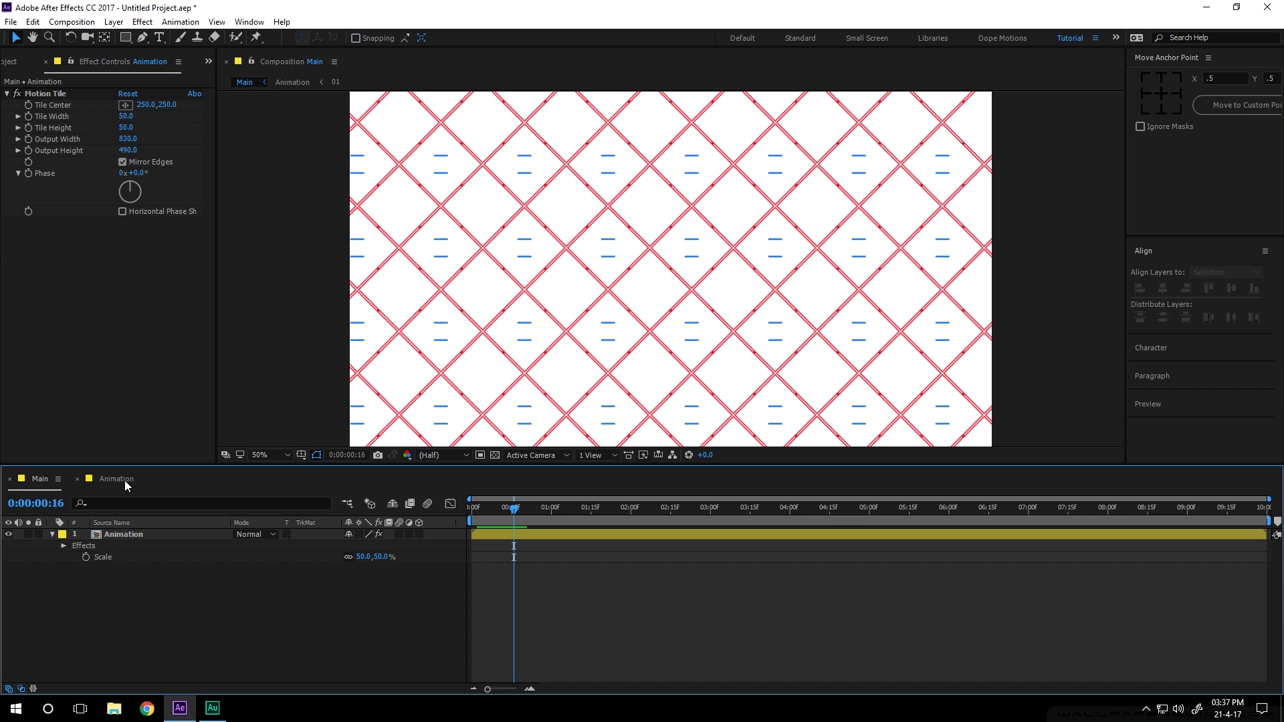
Step: Return to the Animation composition's layer timeline and set the line layer's stroke width to 25 px
left_click(124, 480)
left_click_drag(554, 515, 518, 512)
left_click(451, 504)
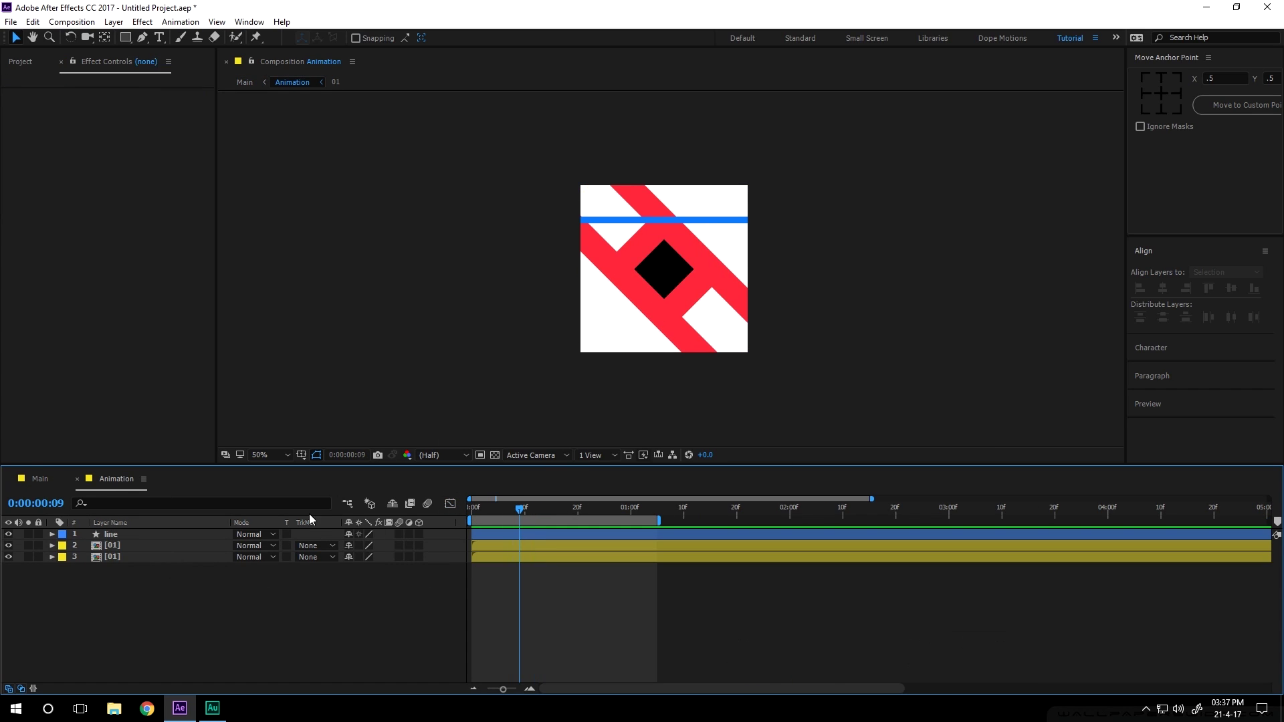
left_click(121, 535)
left_click(537, 39)
type("25")
left_click(186, 593)
Step: Duplicate the line layer, show the title/action safe guides and move the copy straight down near the composition's lower edge
left_click(134, 535)
key("ctrl+d")
left_click_drag(664, 269, 664, 365)
key("Return")
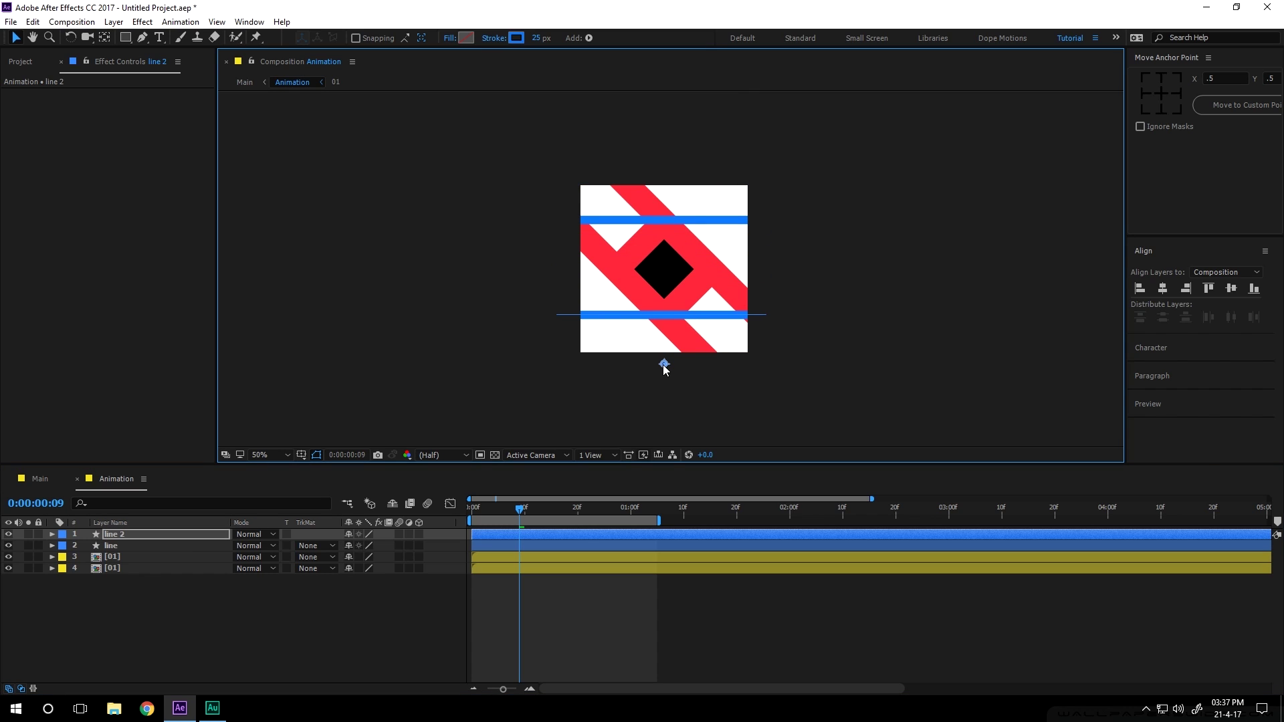
key("apostrophe")
left_click_drag(664, 364, 664, 382)
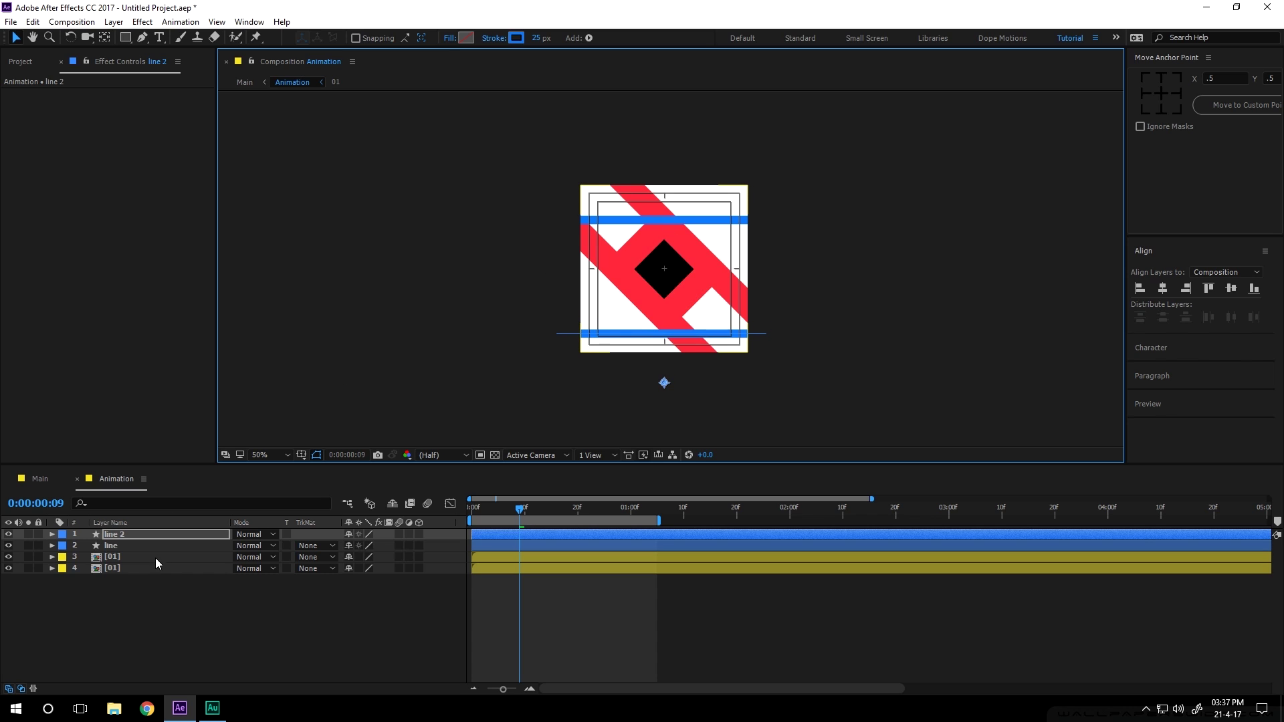
key("ctrl+Down")
key("ctrl+shift+a")
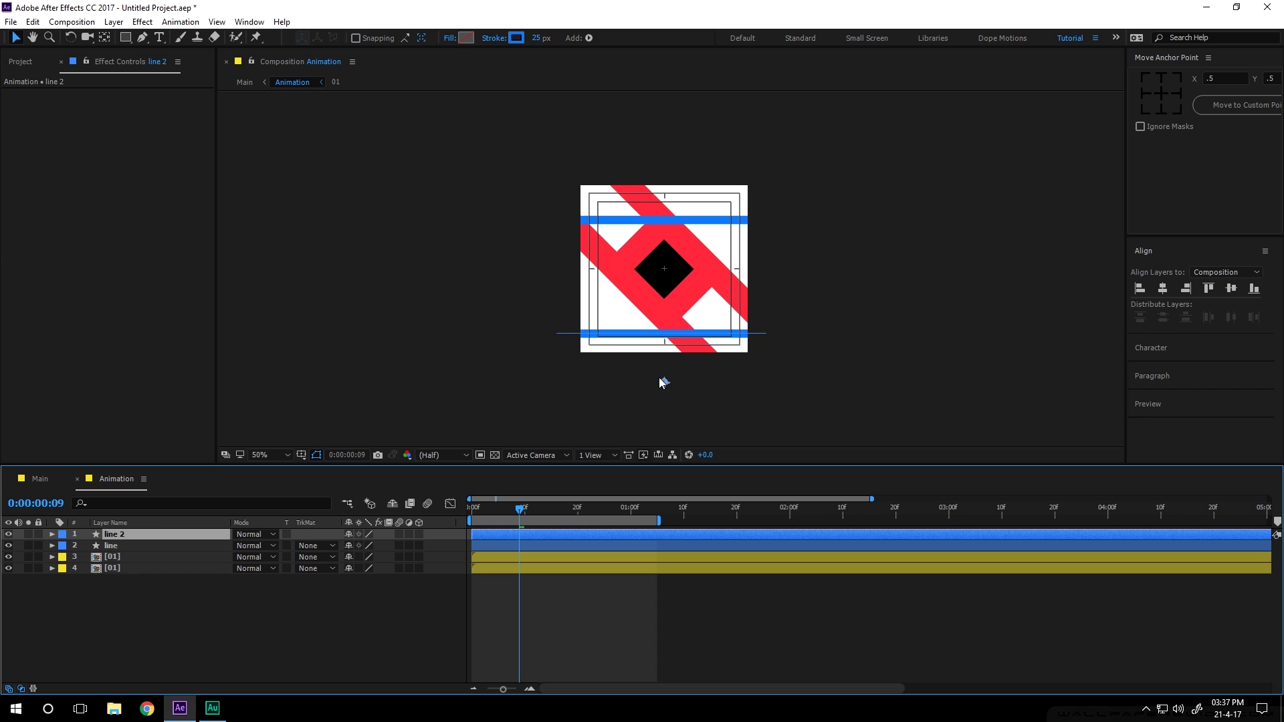
Step: Move the original line layer straight up to line up with the upper safe guide
left_click(110, 546)
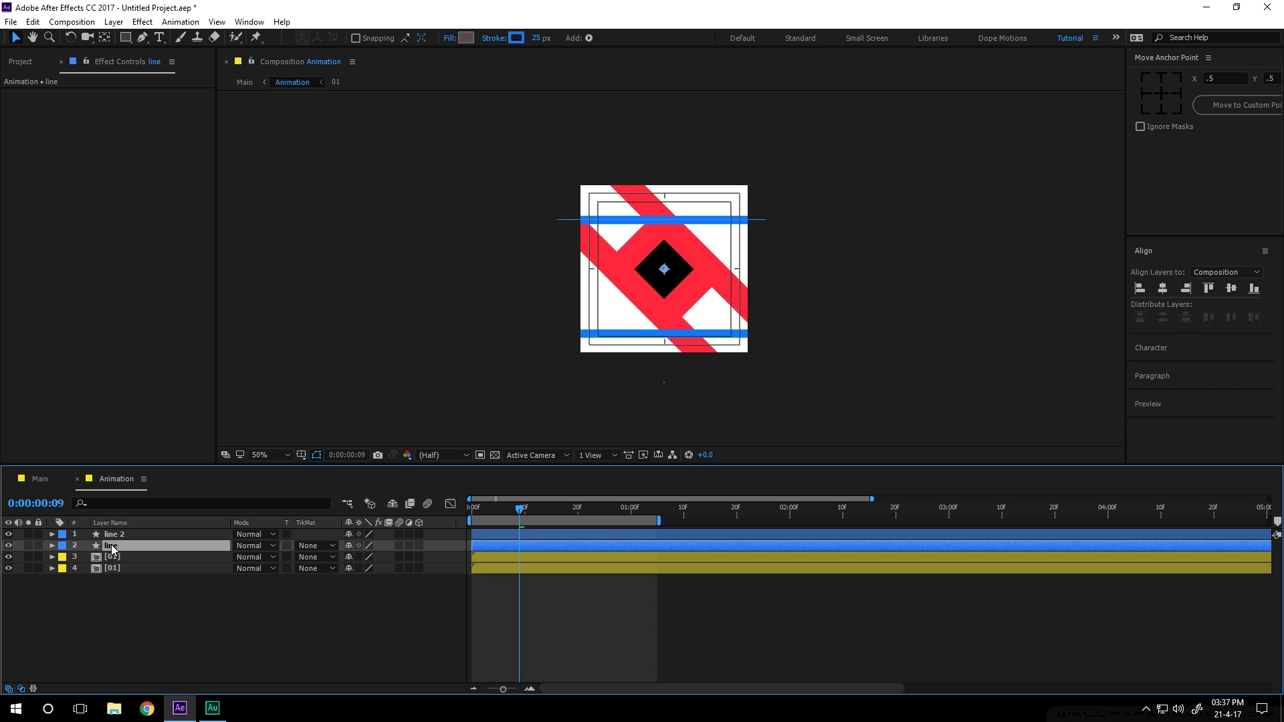
left_click(664, 269)
left_click_drag(664, 268, 664, 256)
left_click(269, 610)
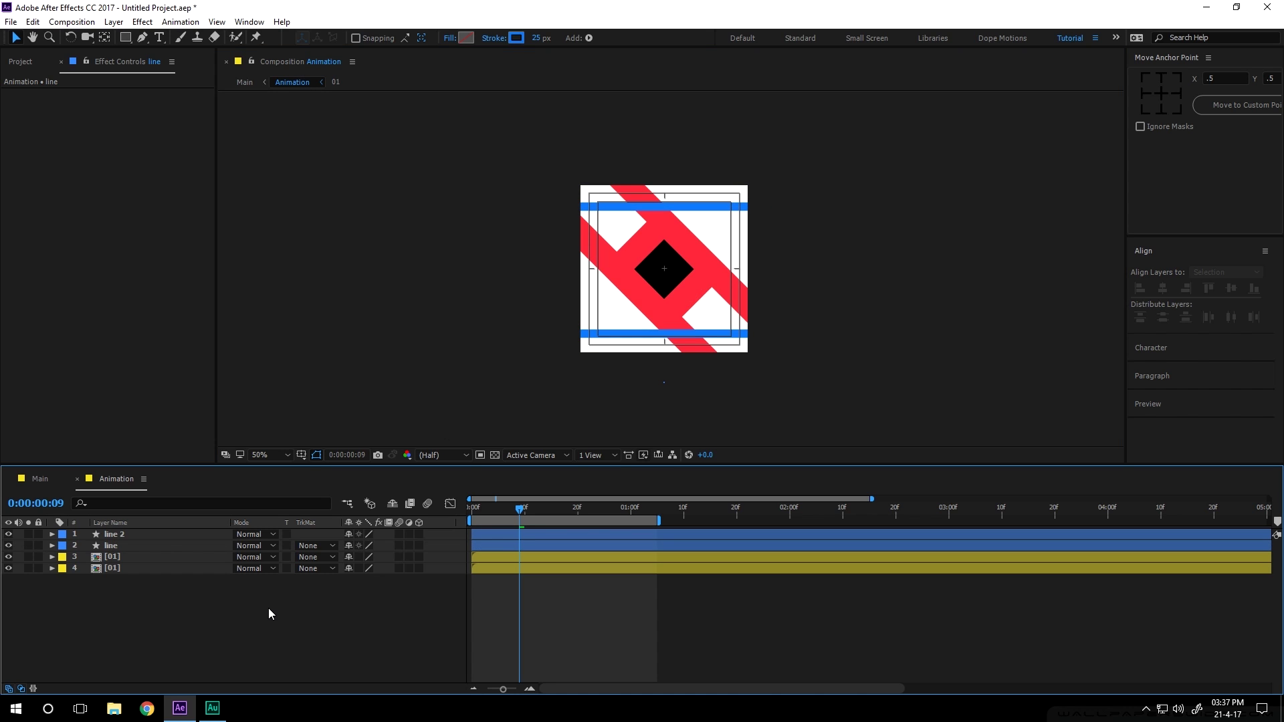
Step: Preview the mirrored line pattern in the Main composition with the work area ending at about 0:00:01:09
left_click(43, 479)
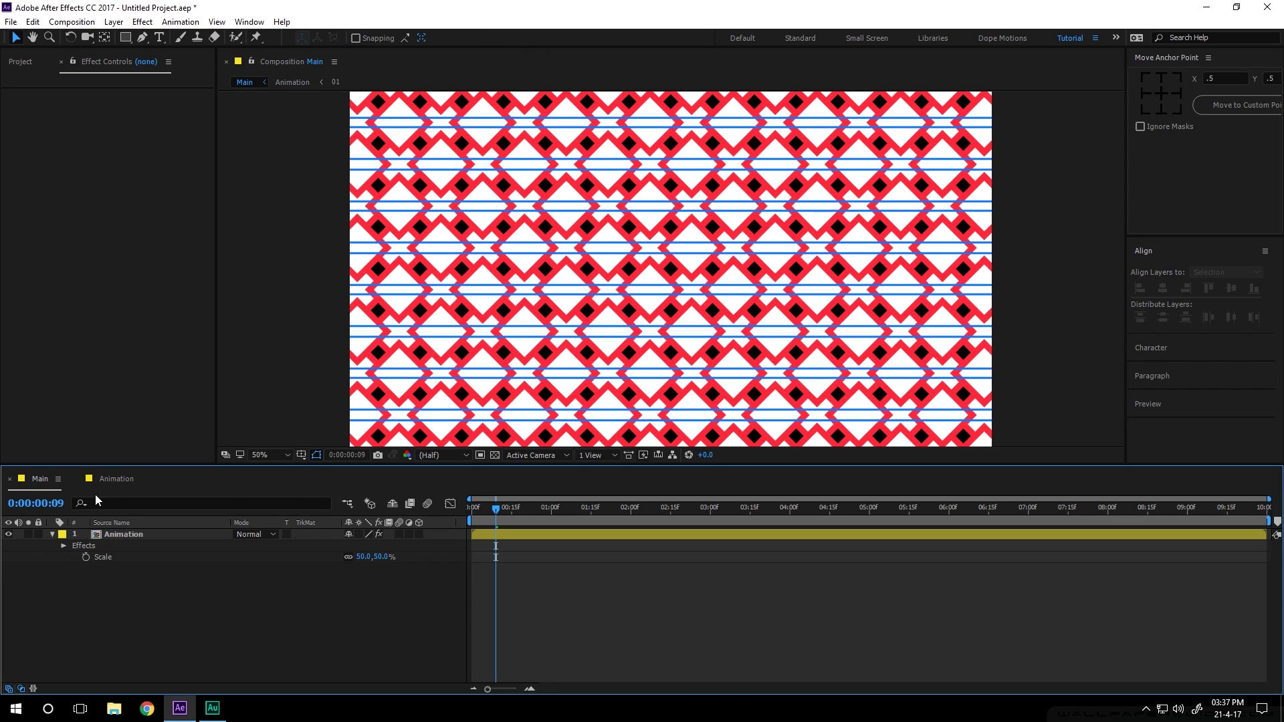
left_click_drag(484, 511, 424, 515)
key("space")
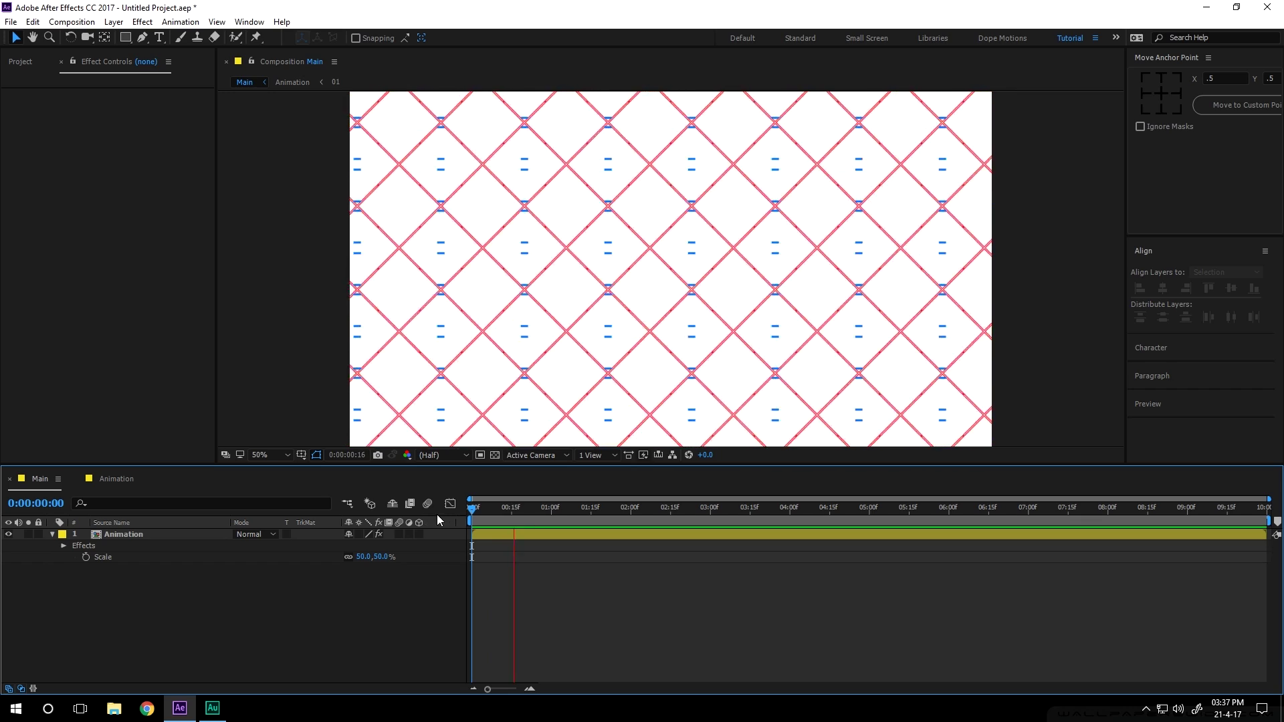
left_click(575, 508)
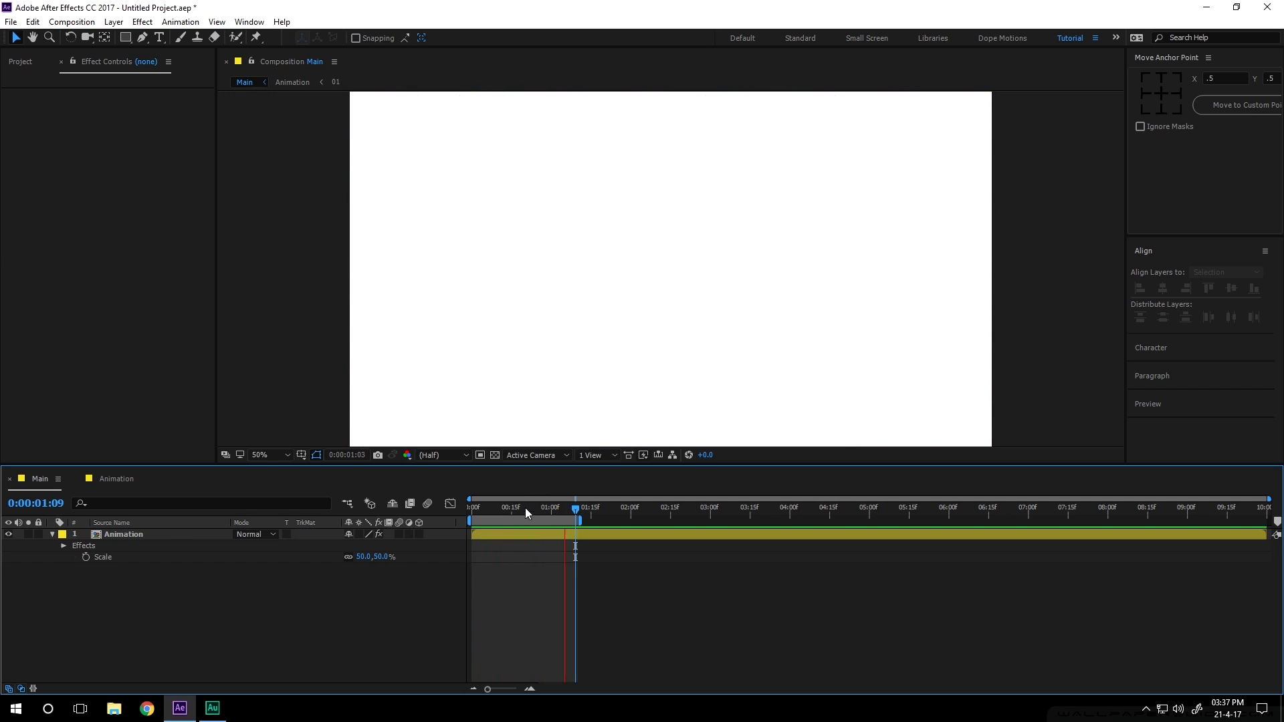
left_click(524, 511)
left_click_drag(515, 512, 491, 514)
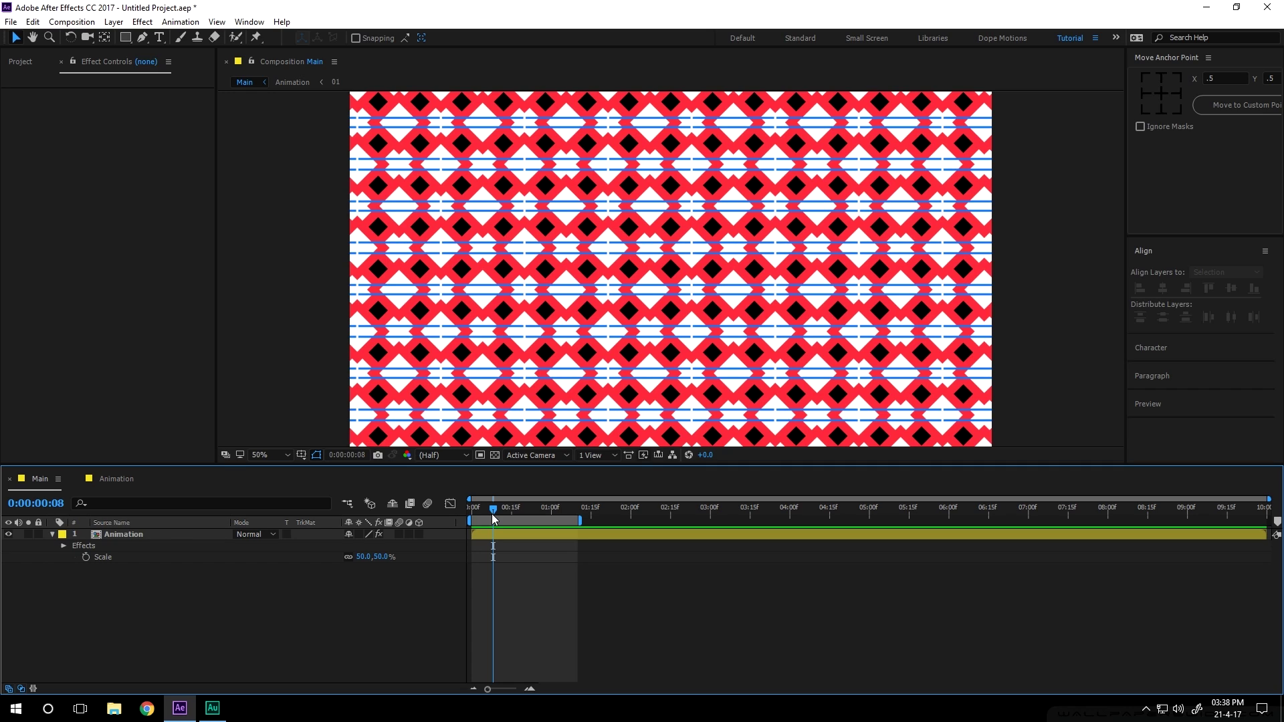
left_click(51, 533)
left_click(52, 534)
Step: Pre-compose the line and line 2 layers of the Animation composition into a new composition named lines
left_click(115, 479)
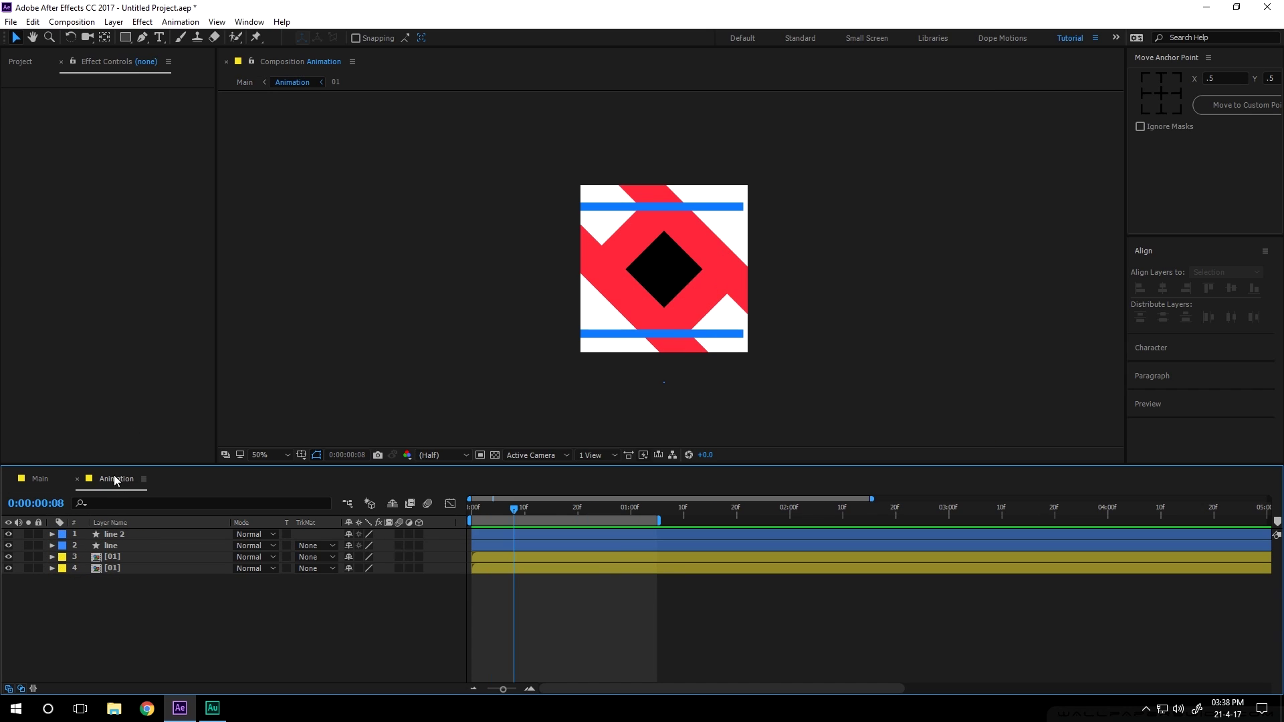
left_click_drag(514, 512, 520, 512)
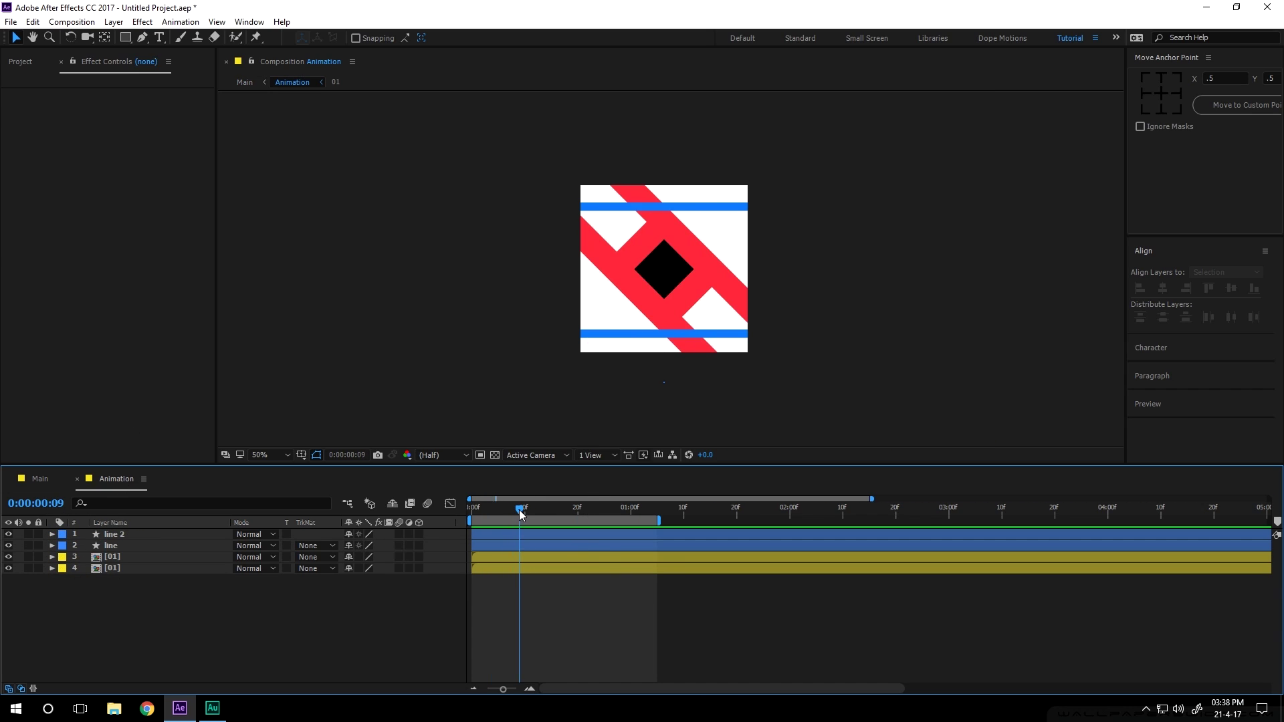
left_click(111, 534)
left_click(111, 545, "shift")
right_click(117, 547)
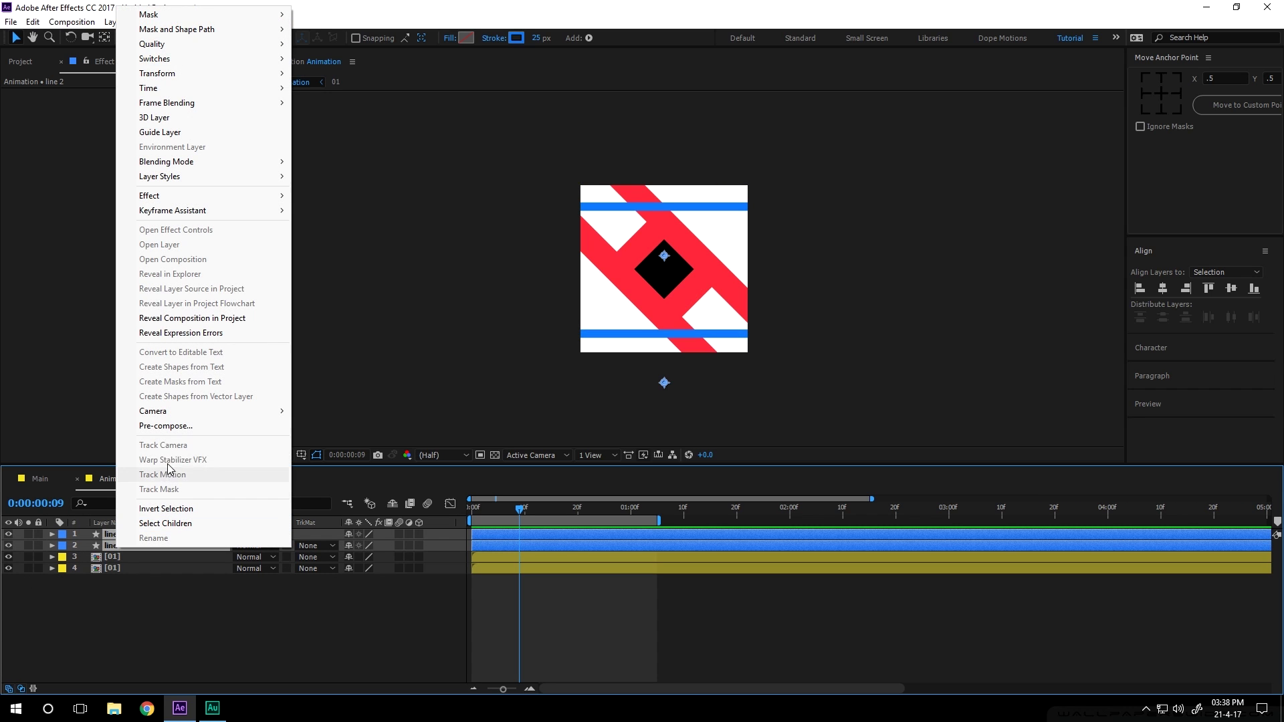
left_click(157, 432)
type("lines")
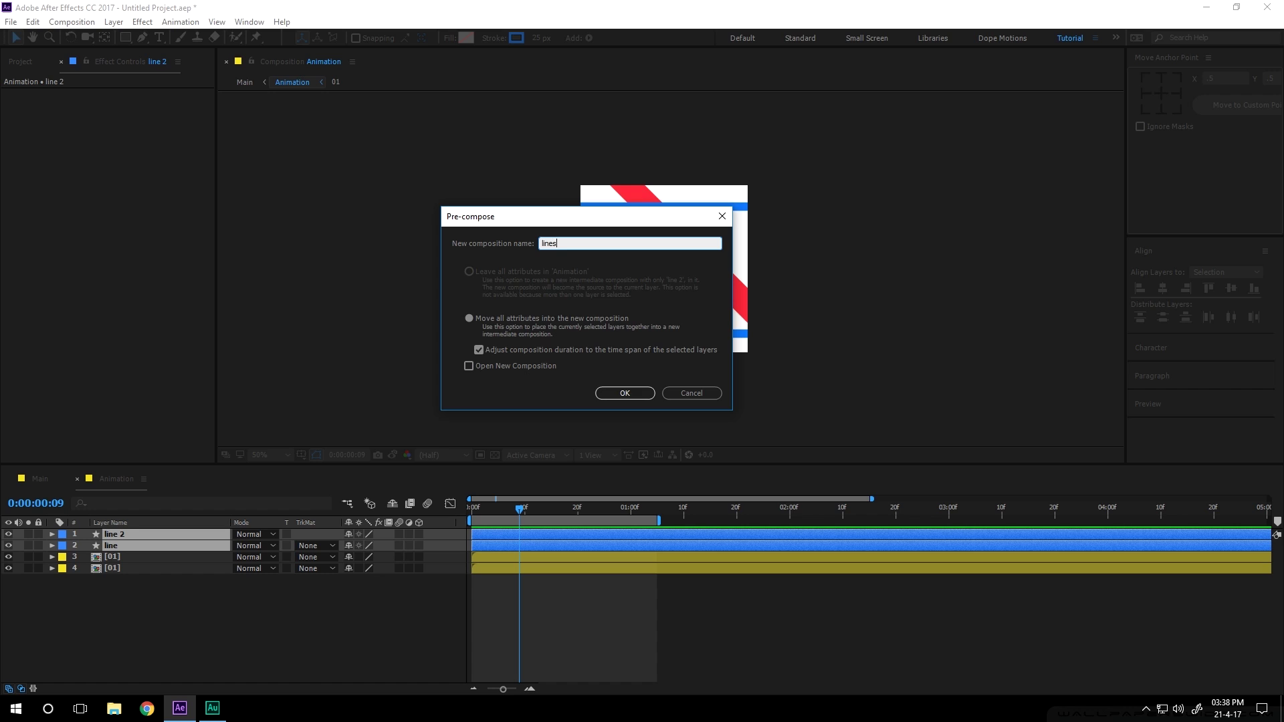
key("Return")
Step: Duplicate the lines layer and set the copy's Rotation to -90° to form vertical lines
key("ctrl+d")
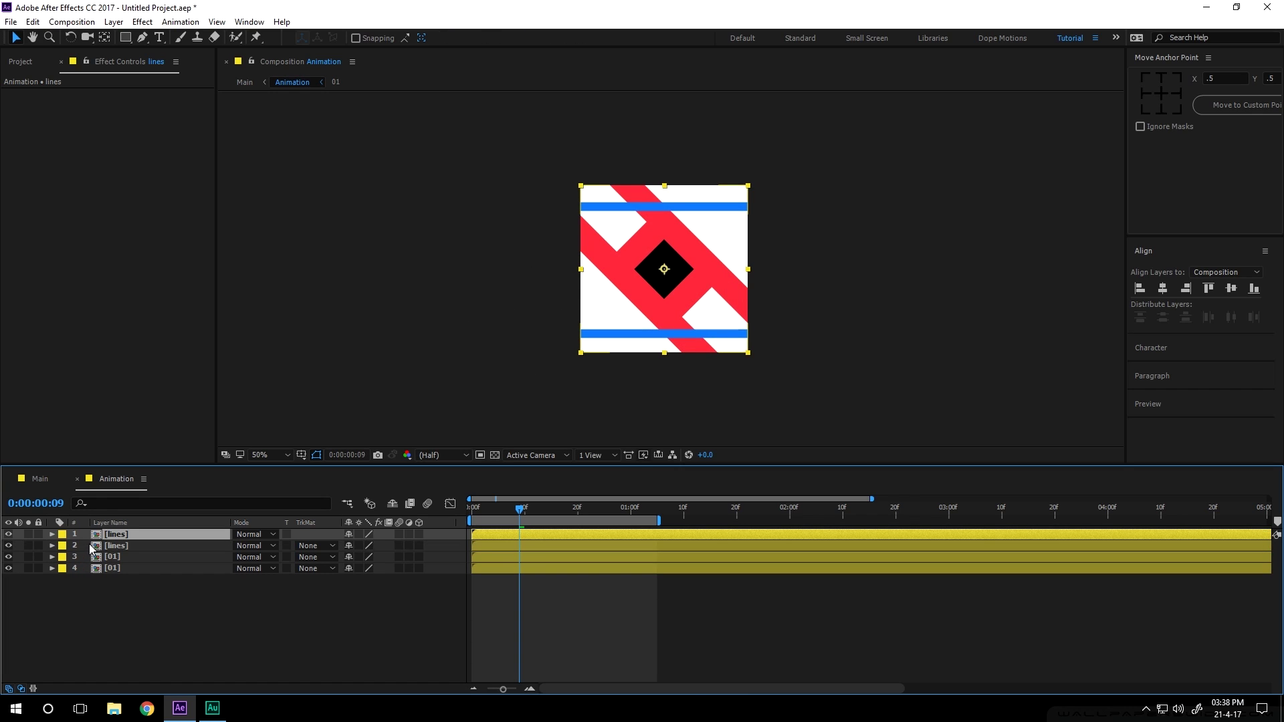
key("r")
left_click_drag(361, 545, 302, 547)
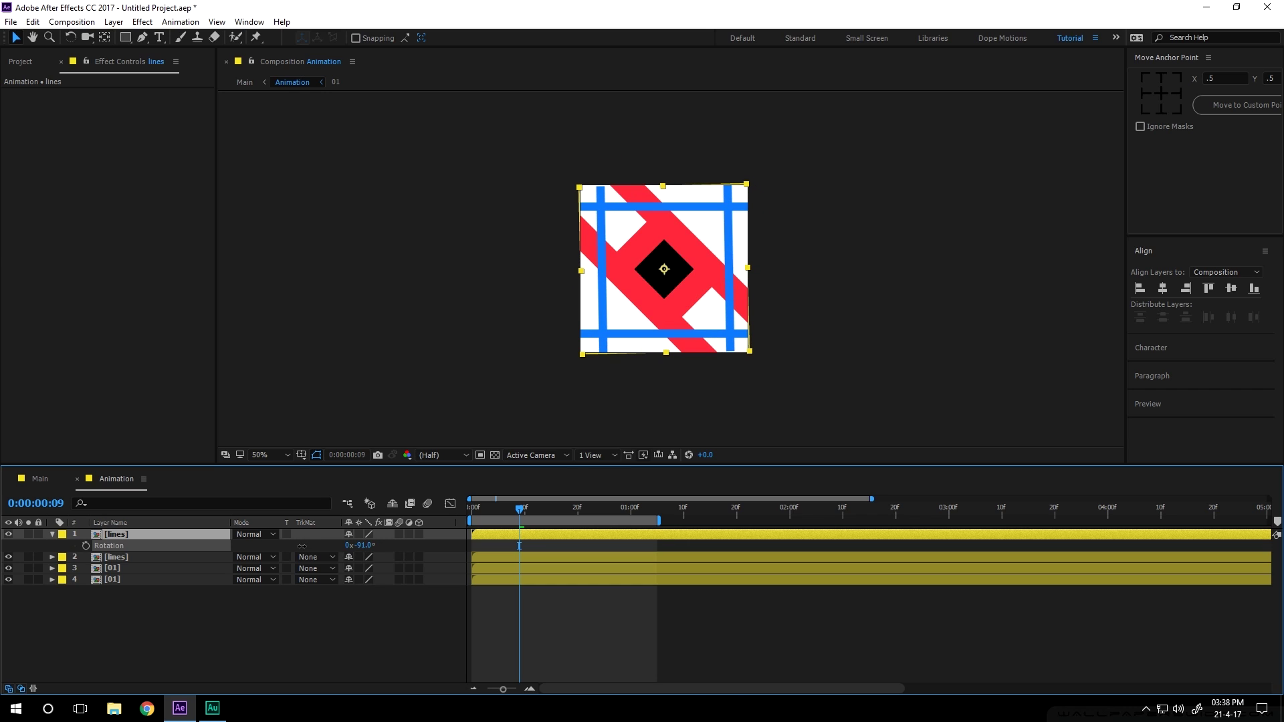
left_click(363, 545)
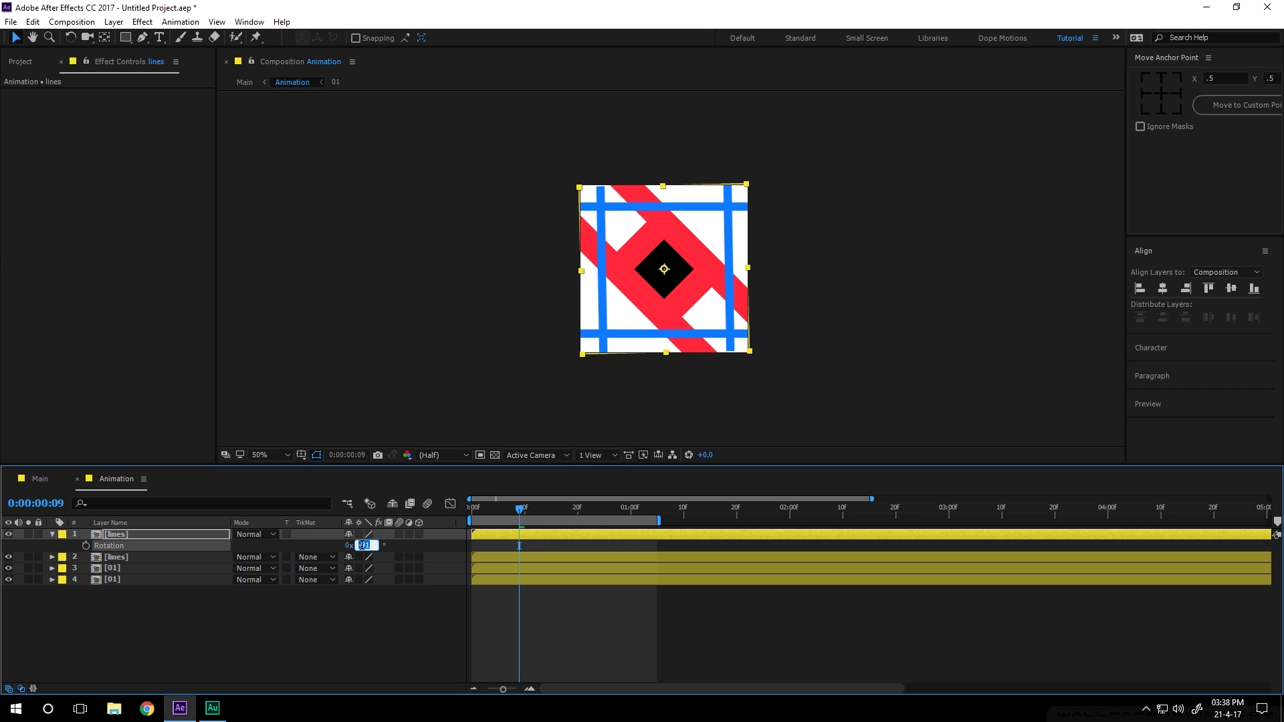
left_click(344, 624)
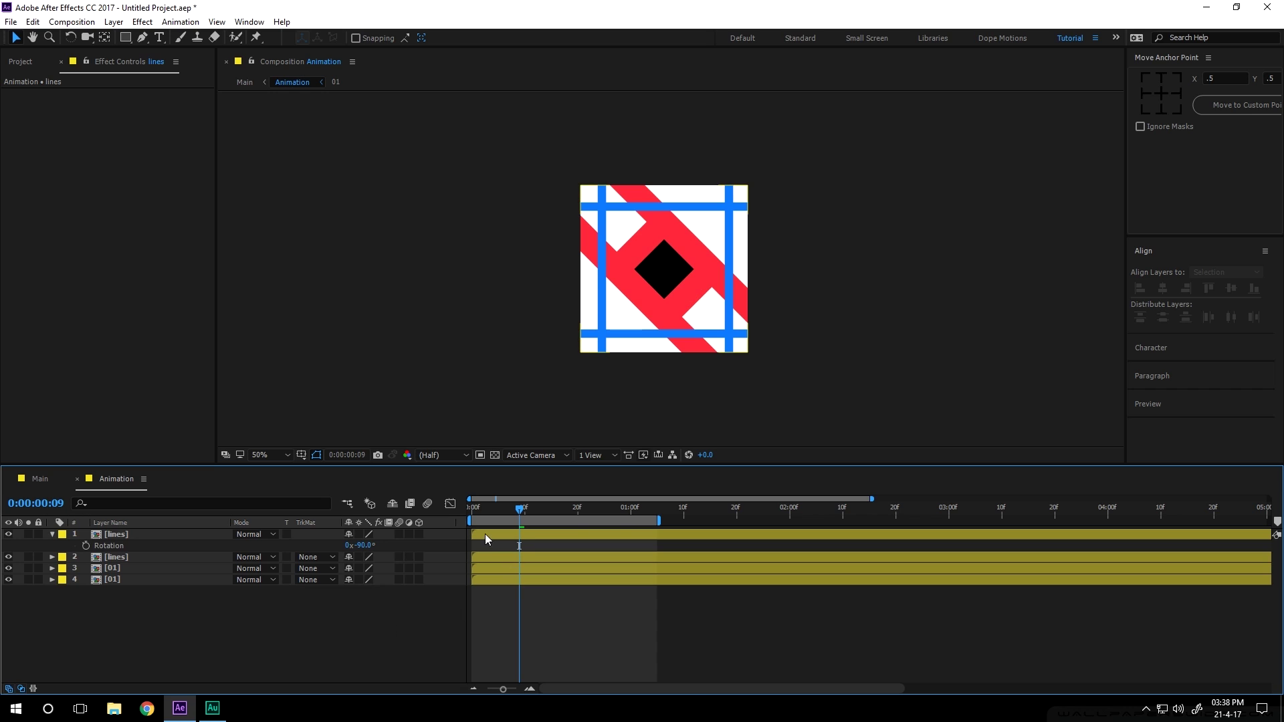
mouse_move(518, 509)
left_mouse_down()
mouse_move(484, 518)
mouse_move(544, 512)
mouse_move(479, 512)
mouse_move(517, 510)
left_mouse_up()
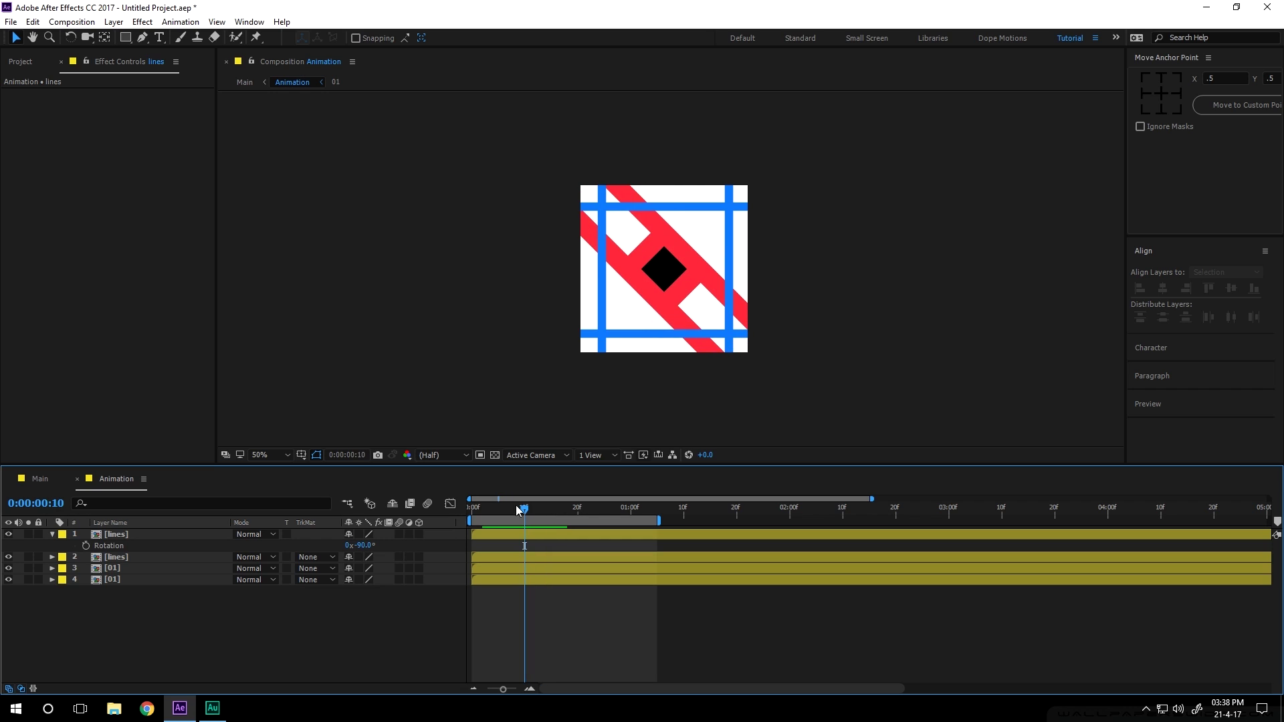
Step: Open the Main composition, give its viewer more height and set the work area end to 0:00:05:00
left_click(48, 477)
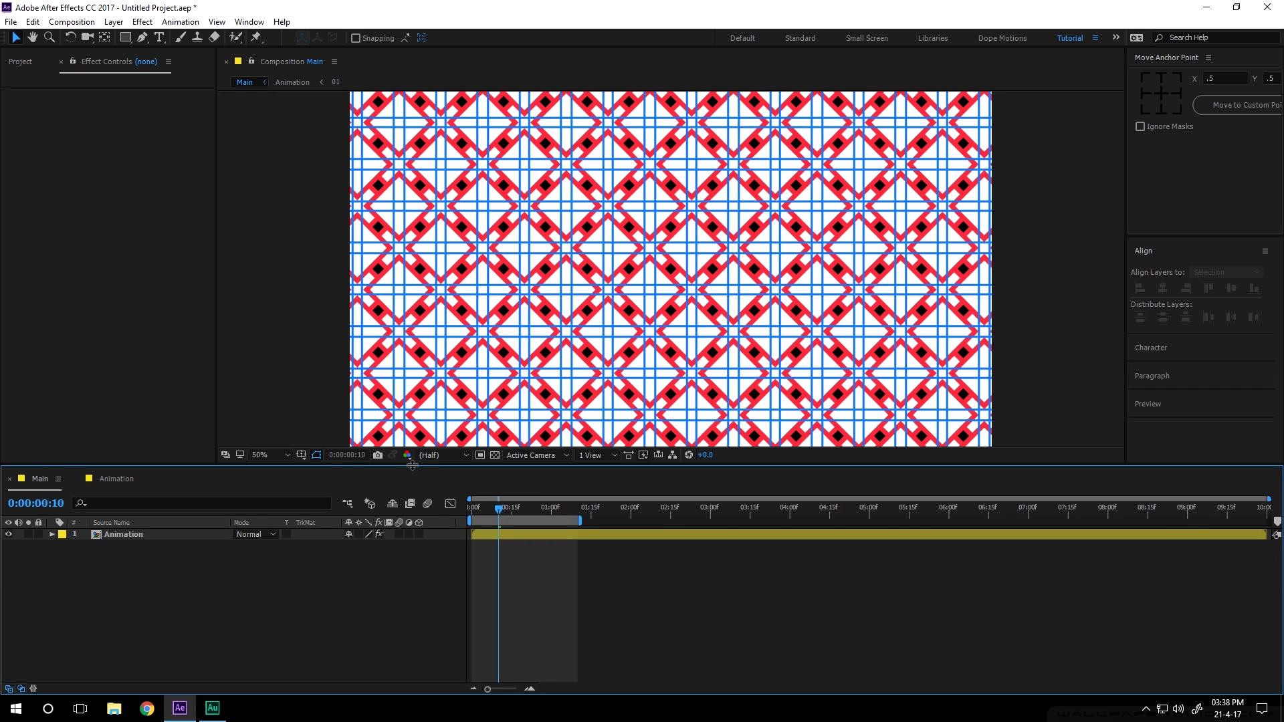
left_click_drag(411, 465, 412, 505)
mouse_move(497, 552)
left_mouse_down()
mouse_move(482, 552)
mouse_move(869, 561)
left_mouse_up()
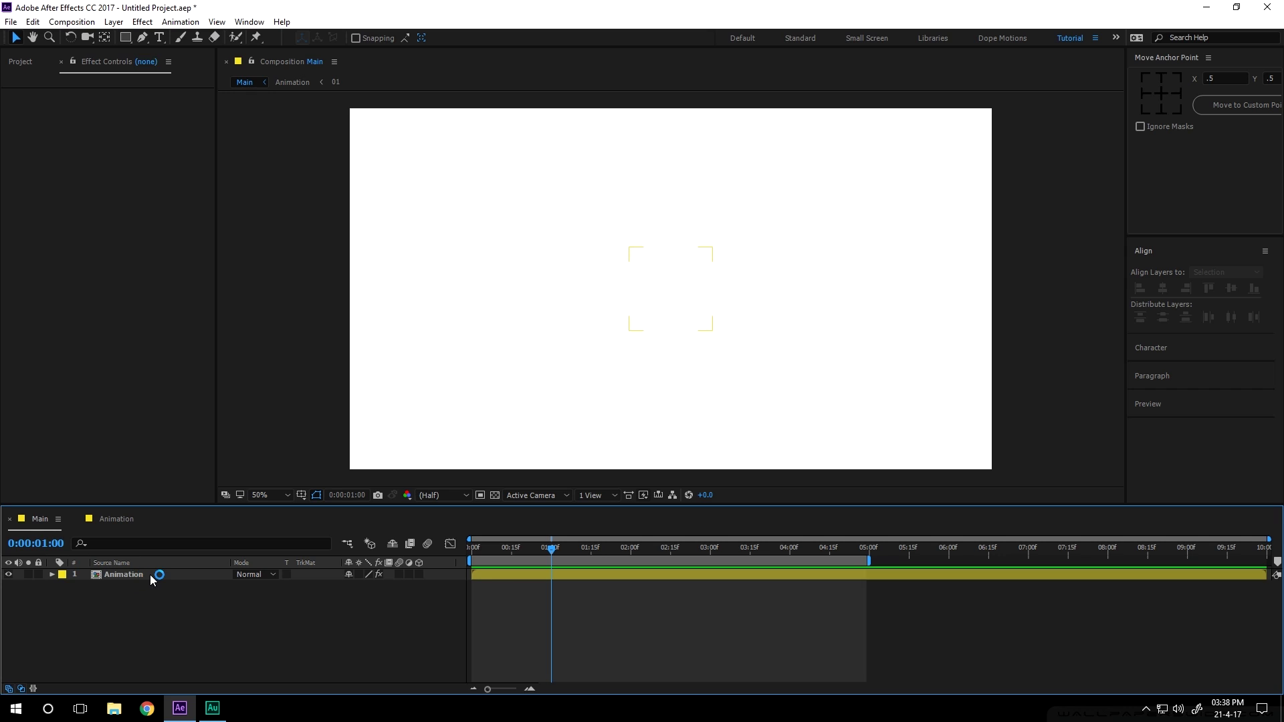
Step: Trim the Animation layer in the Main composition to end at 0:00:01:00
left_click_drag(550, 551, 551, 554)
left_click(191, 575)
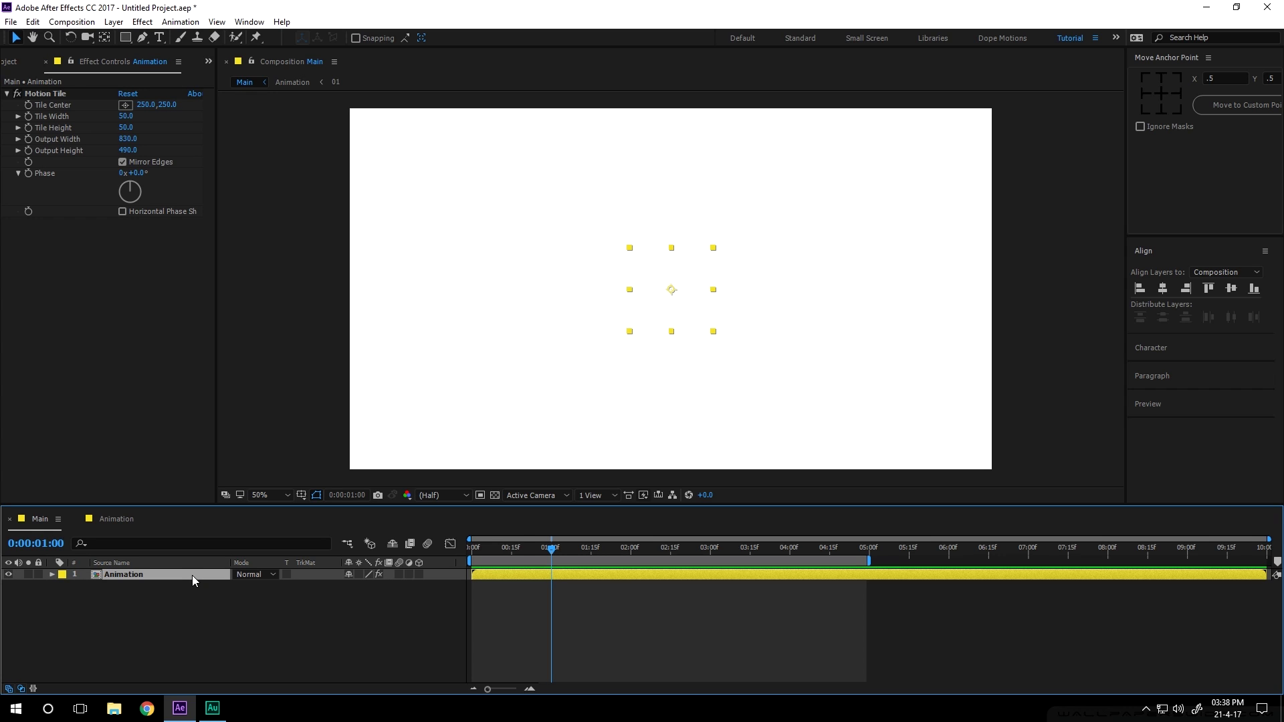
key("alt+bracketright")
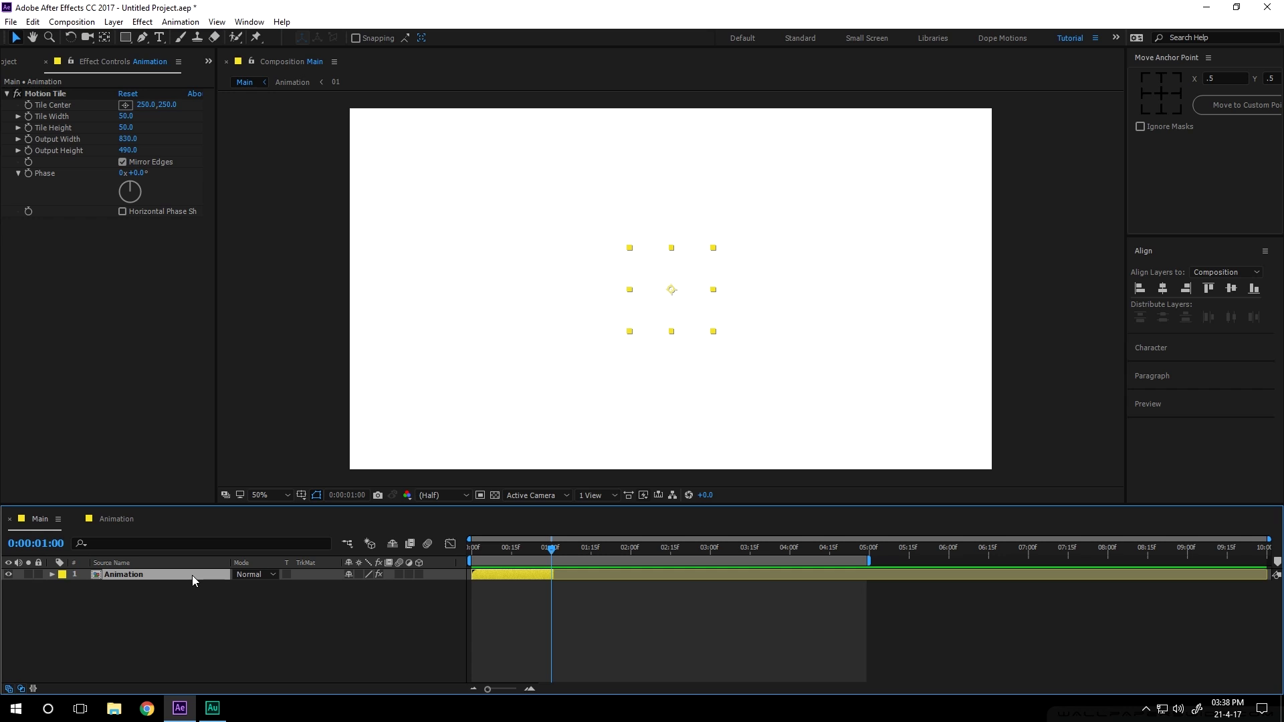
Step: Duplicate the trimmed Animation layer and time-reverse the copy
key("ctrl+d")
right_click(501, 574)
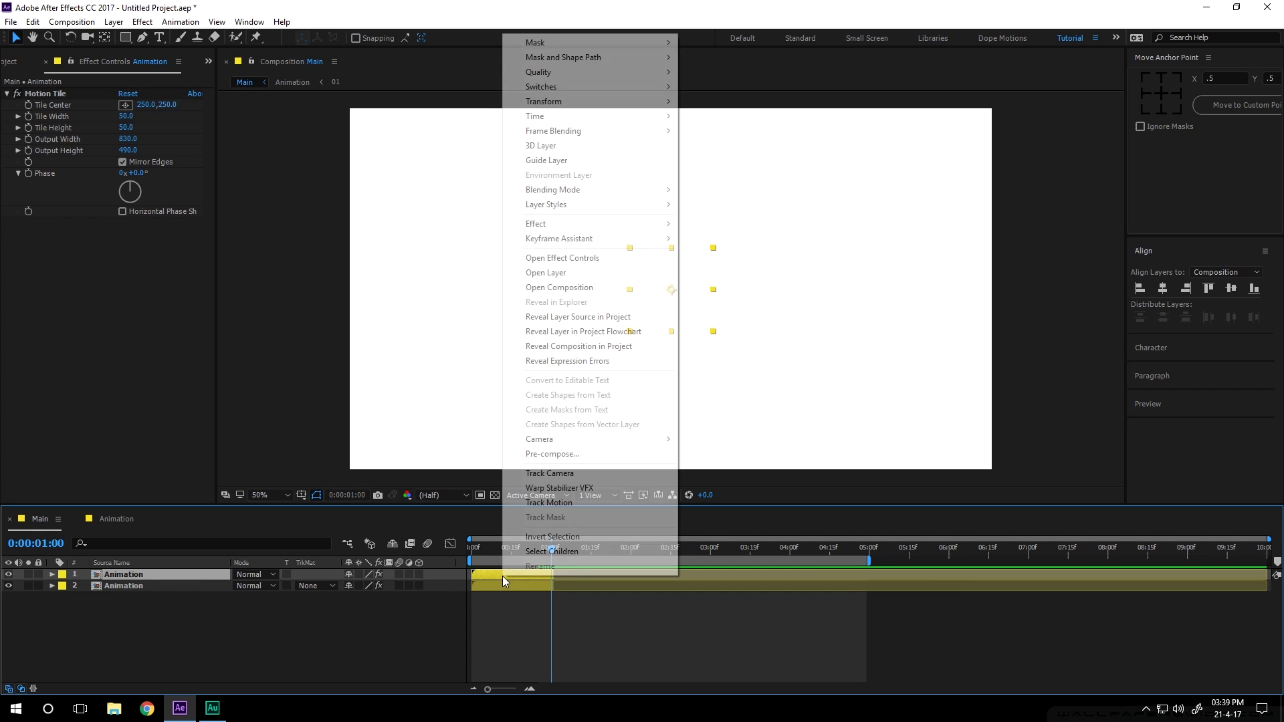
mouse_move(622, 117)
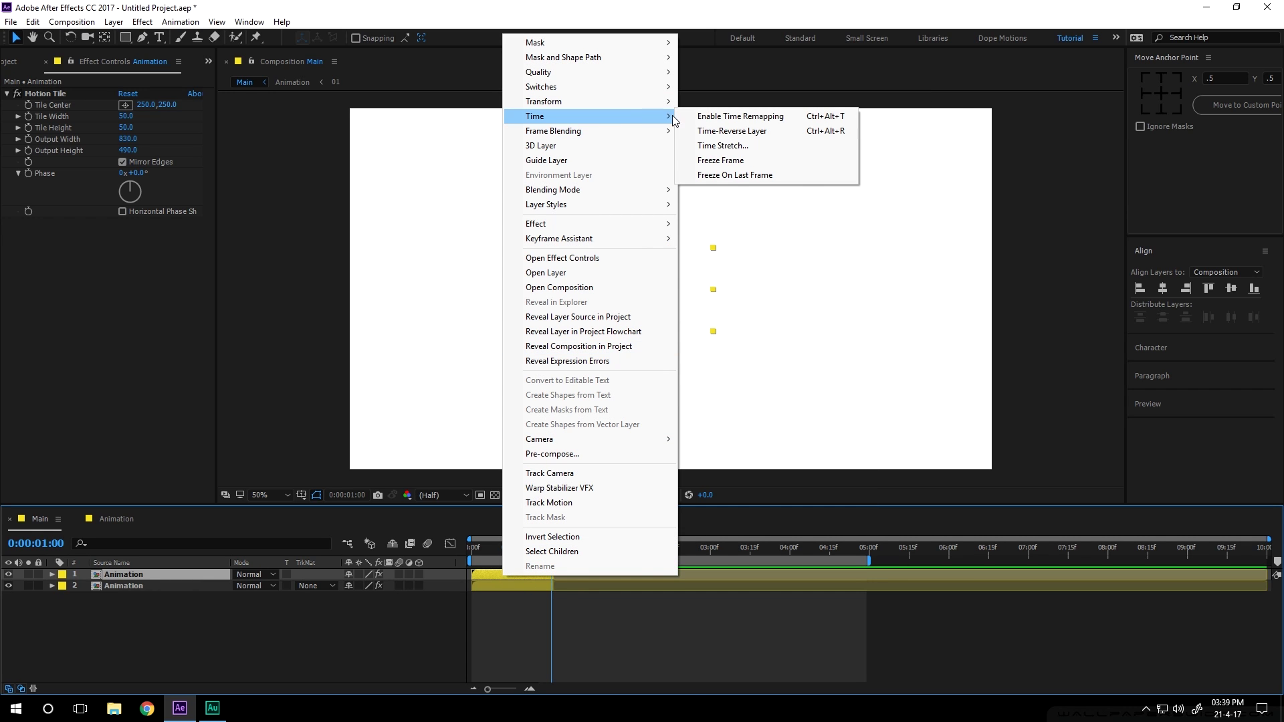
left_click(733, 131)
Step: Place the reversed copy directly after the original, end the work area at about 0:00:02:05 and preview the sequence
left_click_drag(491, 572, 644, 560)
key("space")
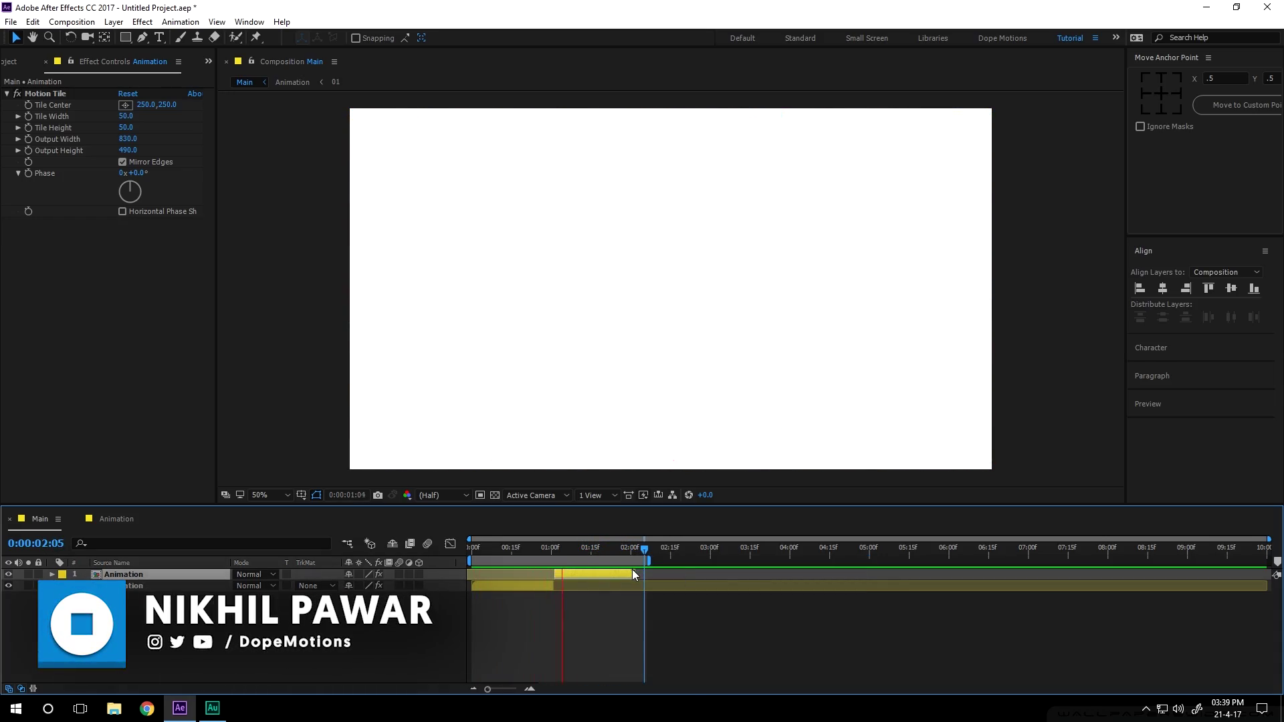